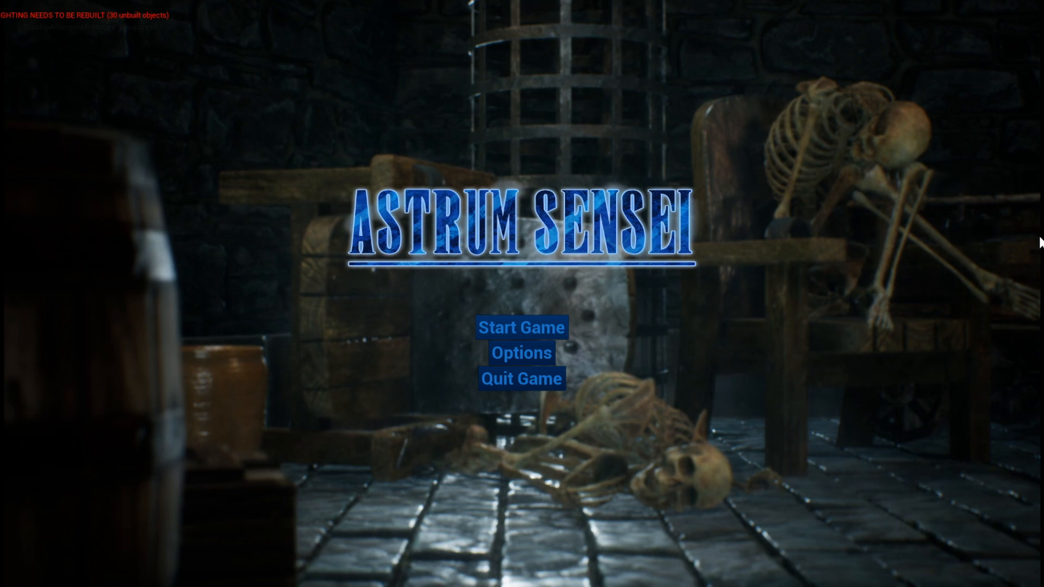
- Test the example menu's Start Game option and its quit confirmation, declining to quit
click(551, 384)
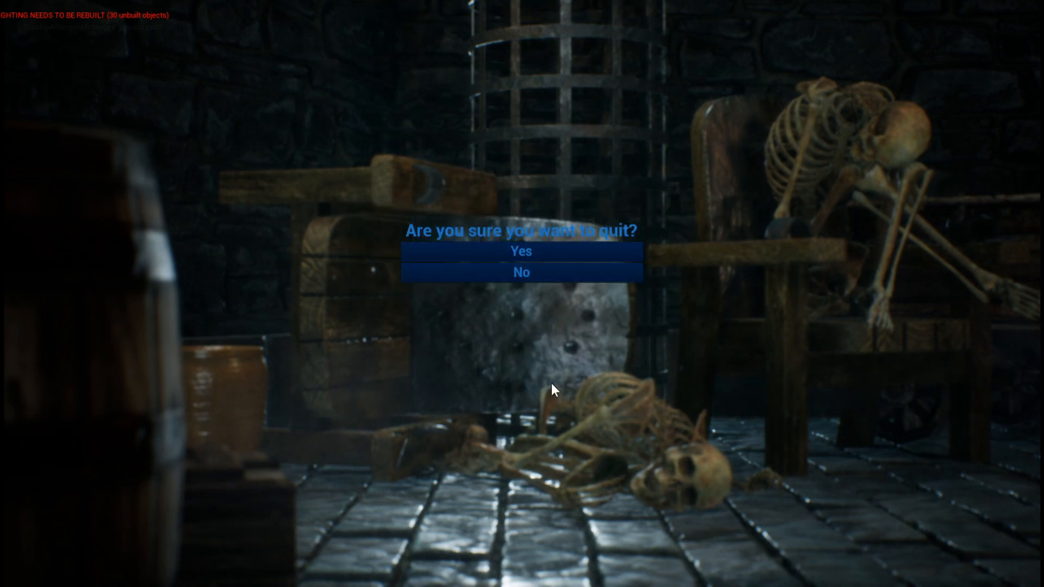
click(533, 276)
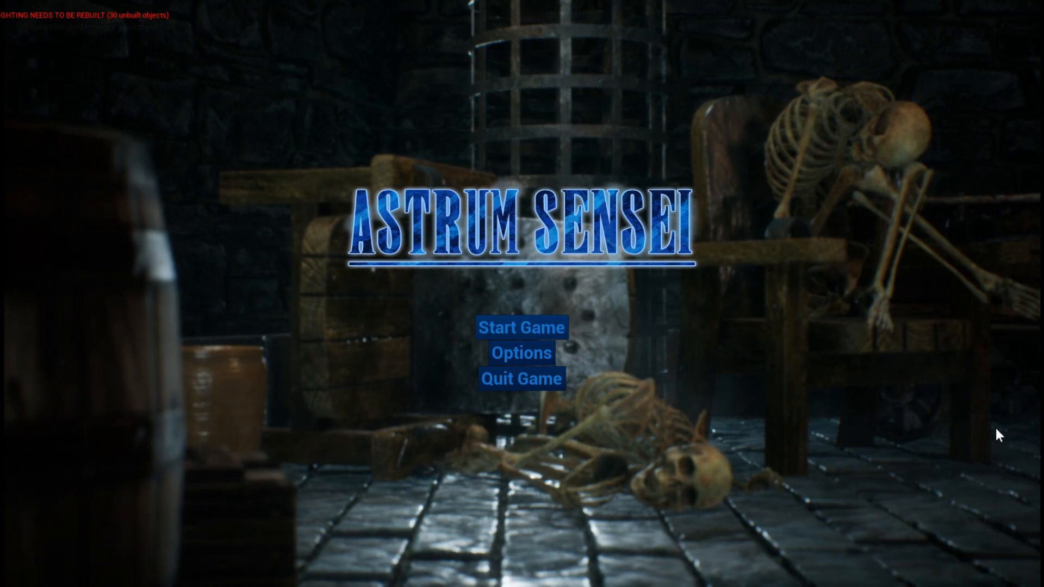
click(547, 335)
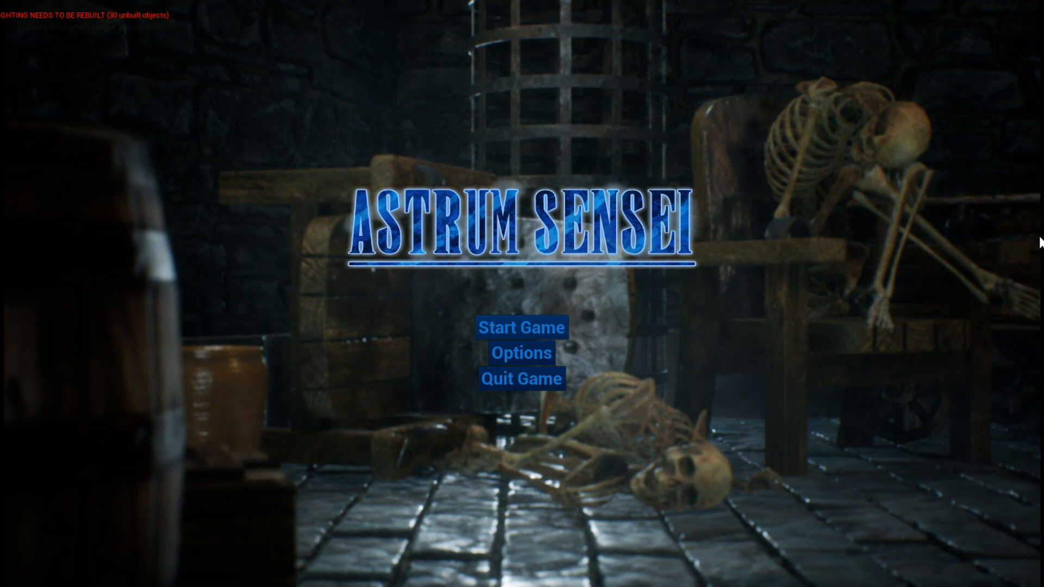
click(551, 381)
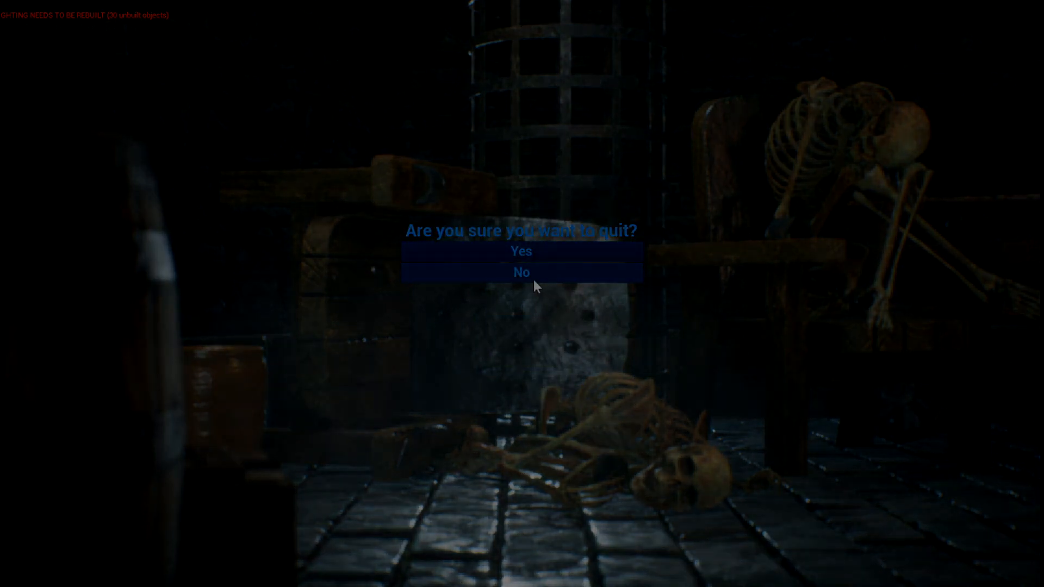
click(533, 278)
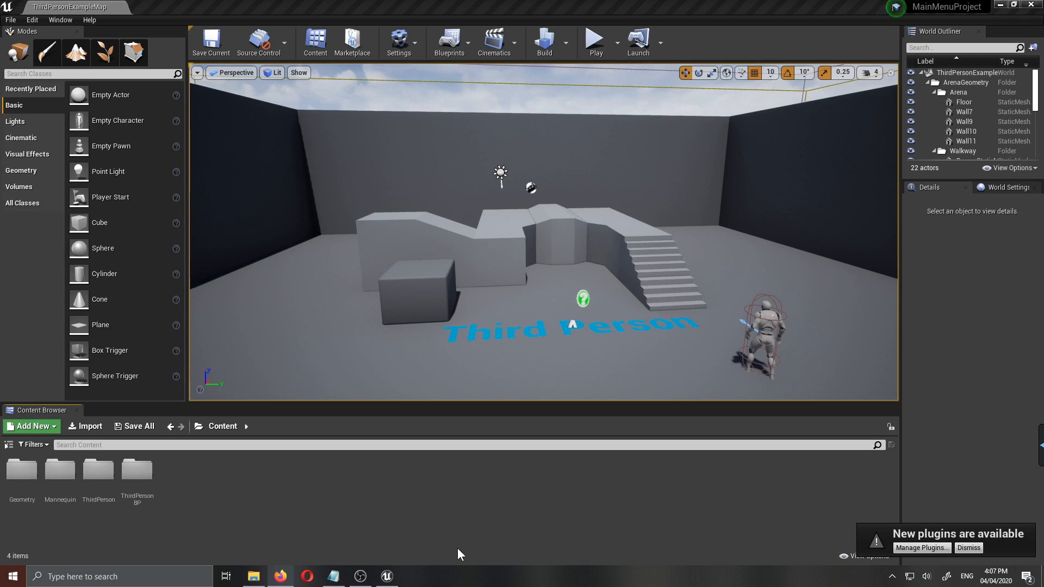
- Create a new level named MainMenu in the Content folder and open it
right_click(329, 492)
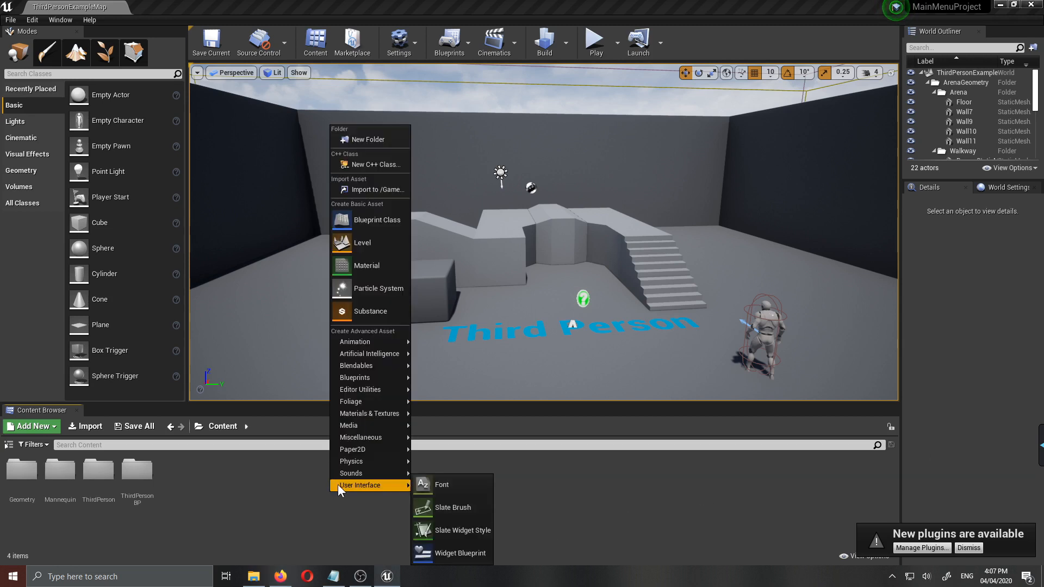
click(365, 244)
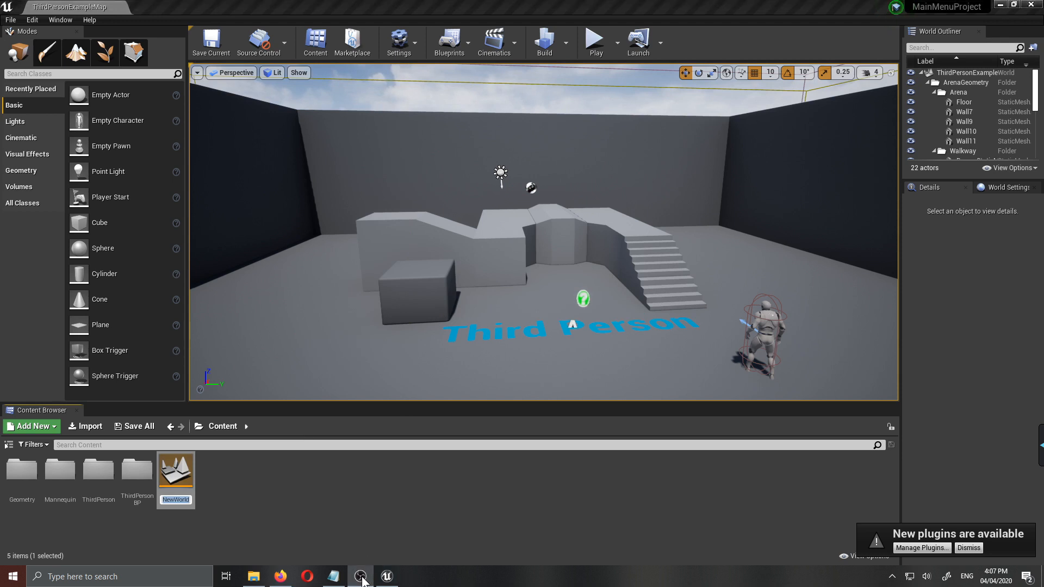
click(175, 497)
click(175, 497)
text(MainMenu)
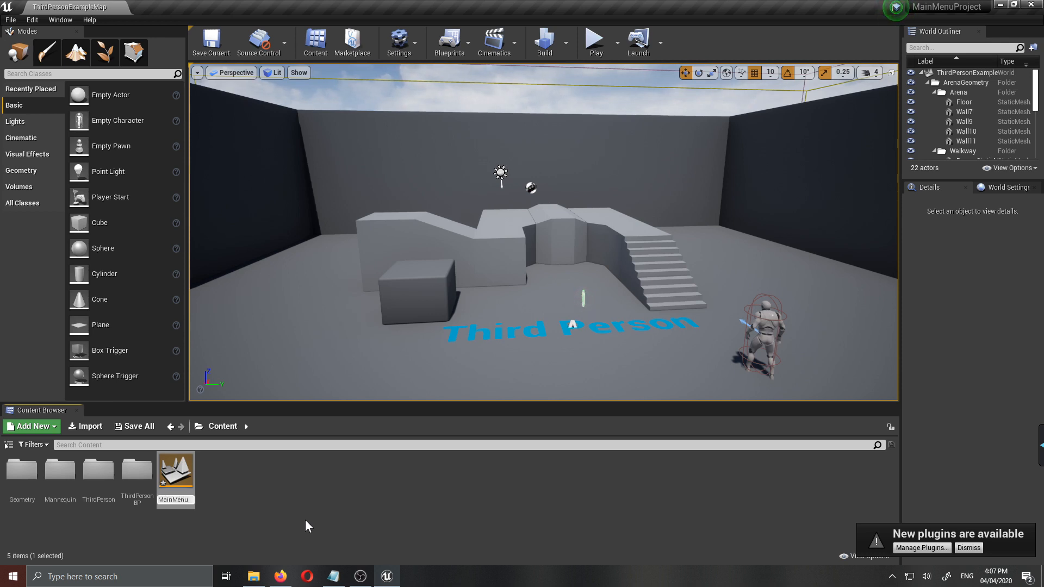
key(Return)
double_click(174, 462)
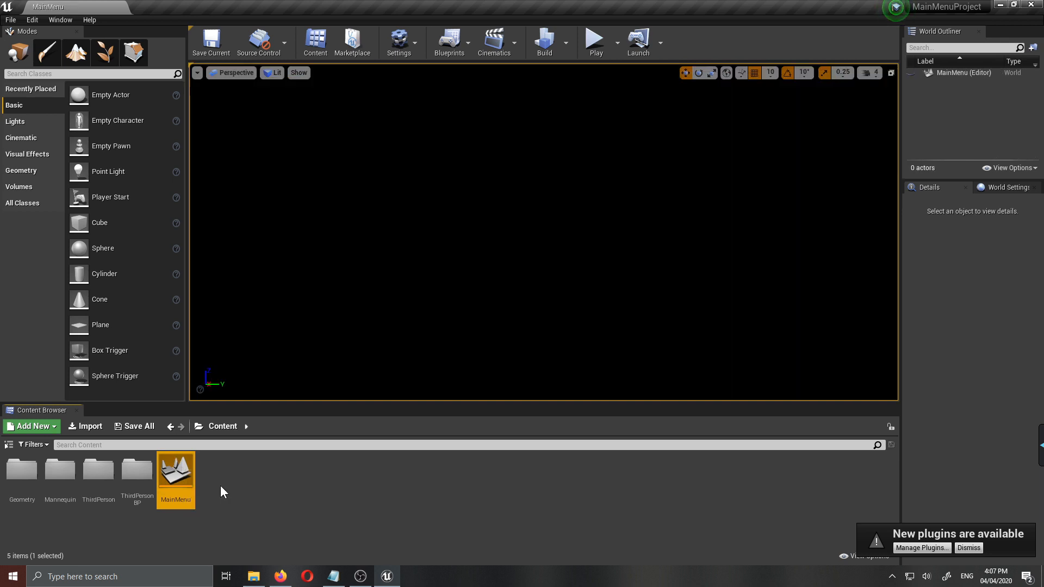
- Create a Widget Blueprint named MainMenuWidget in the Content folder and open it for editing
right_click(221, 485)
mouse_move(247, 478)
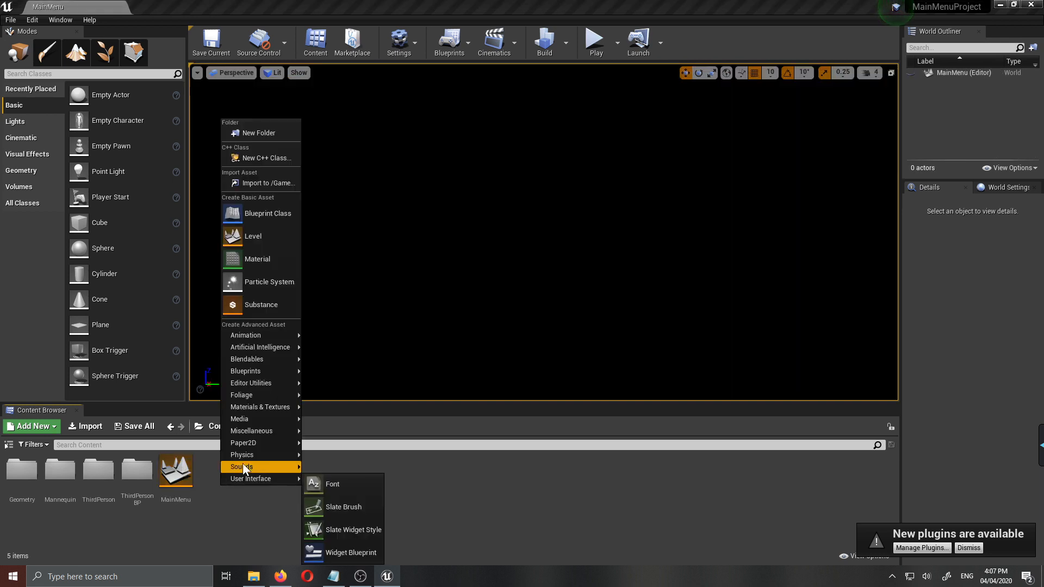
click(363, 553)
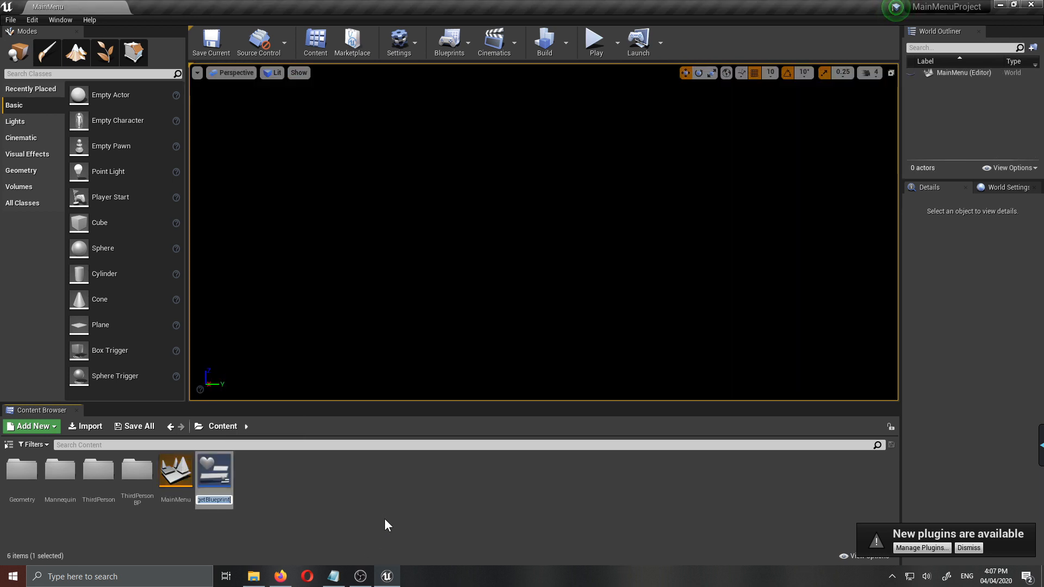
text(MainMenuWid)
text(get)
key(Return)
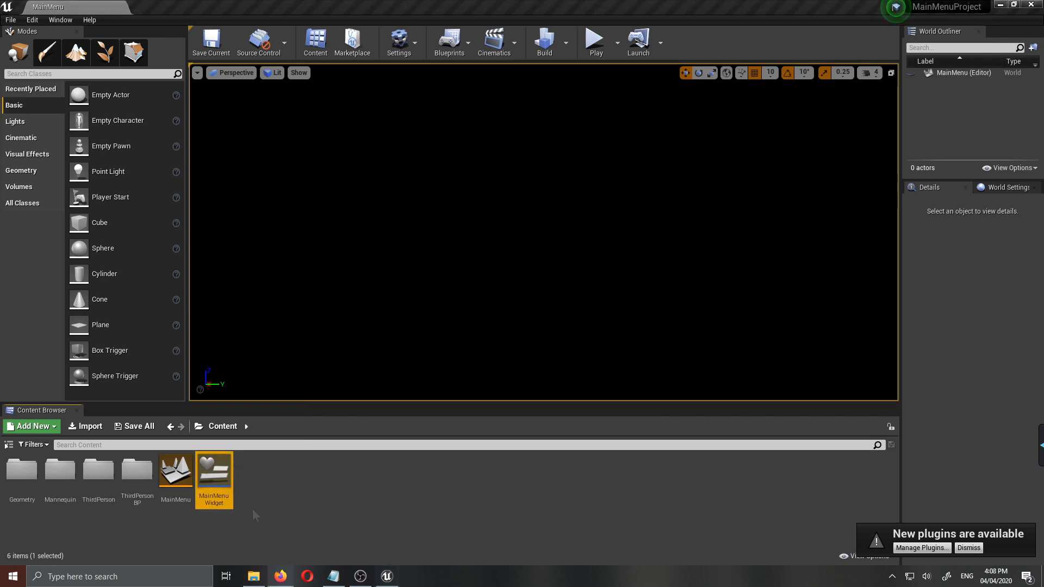
double_click(216, 471)
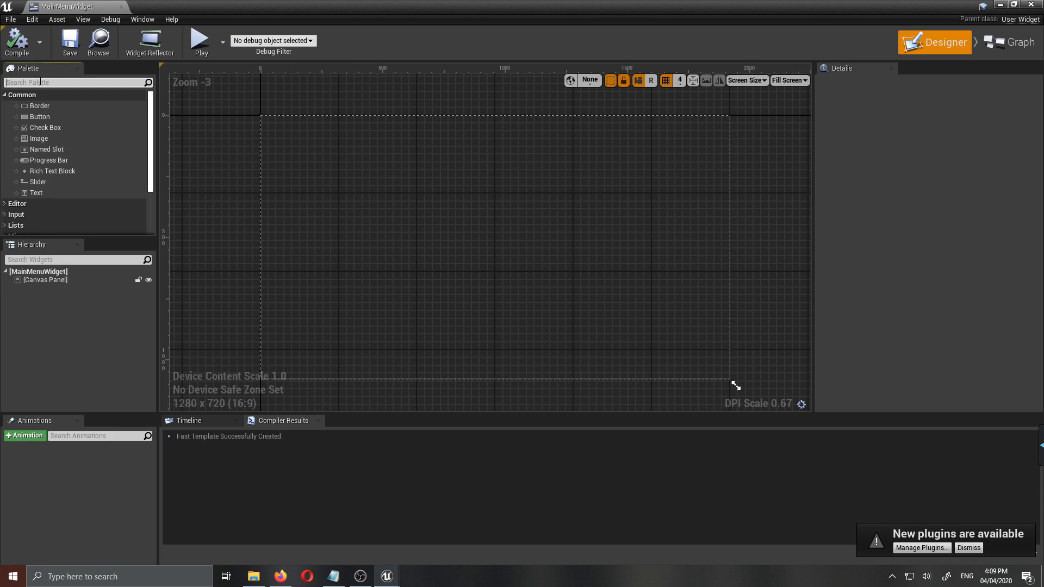
- Add a Vertical Box to the widget's Canvas Panel and anchor it to the centre
text(vertic)
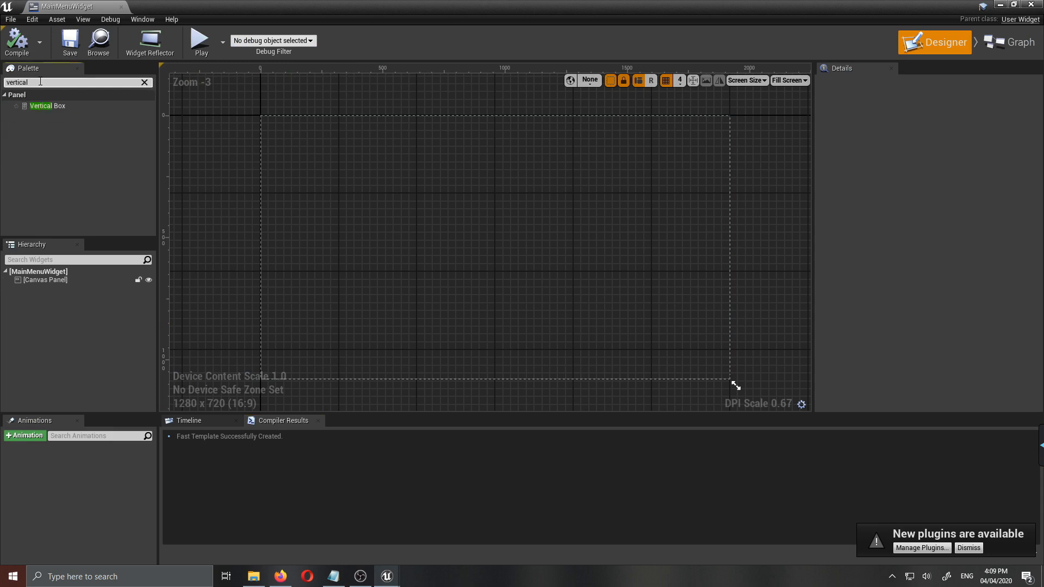
text(al)
drag(39, 106, 483, 274)
click(922, 135)
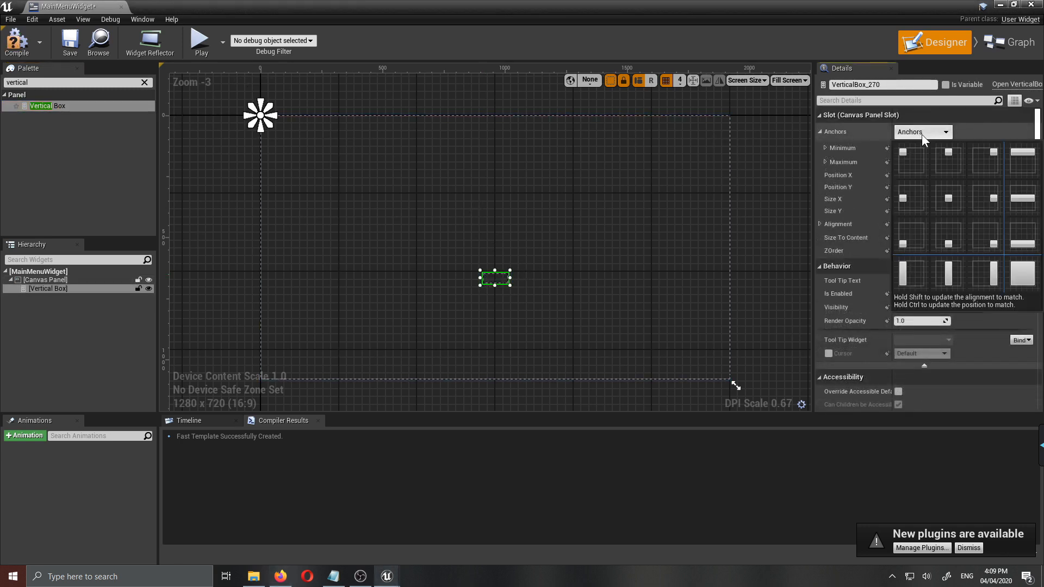
click(956, 199)
- Set the Vertical Box's size to 700 in X and 900 in Y
click(911, 200)
text(700)
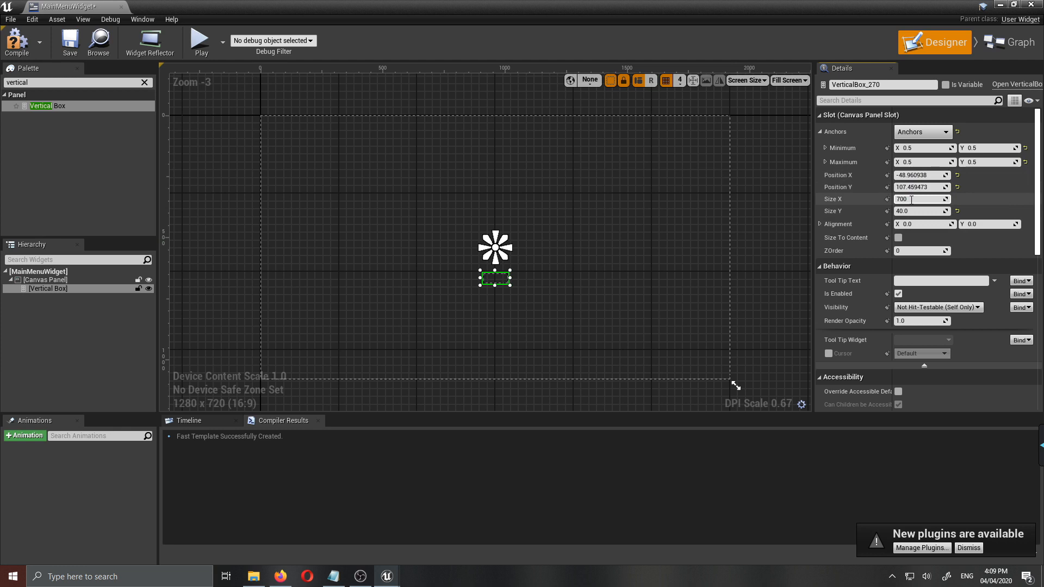
key(Return)
click(906, 211)
text(9)
key(Return)
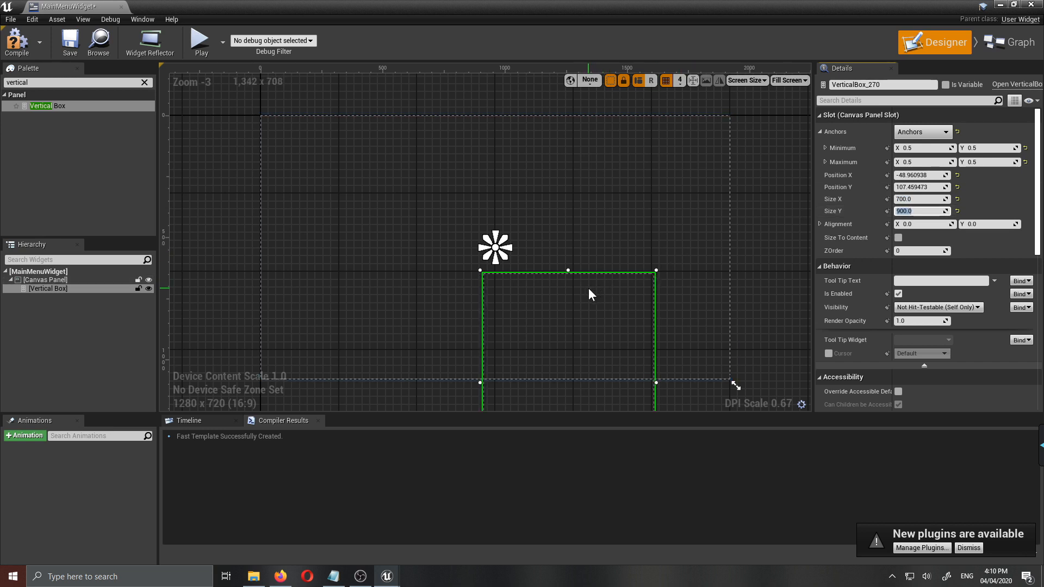
- Move the Vertical Box freehand over the canvas centre, to about X -373 and Y -405
click(566, 243)
click(596, 272)
click(476, 174)
click(580, 274)
drag(580, 276, 503, 150)
- Set the Vertical Box's position to X -350 and Y -450 so it is centred on its anchor
click(907, 147)
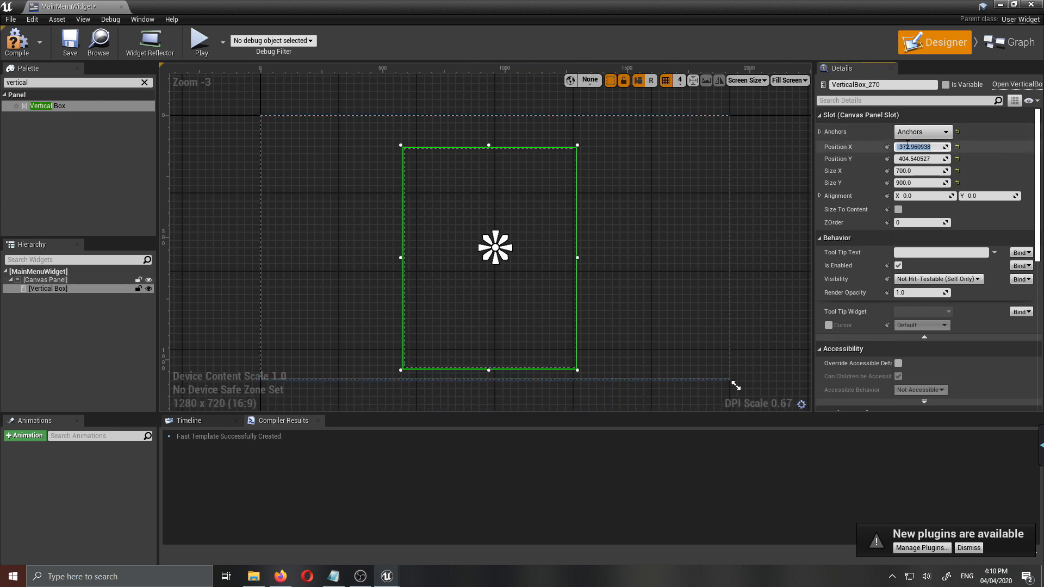
text(-300)
key(Return)
click(923, 158)
scroll(593, 249, down, 3)
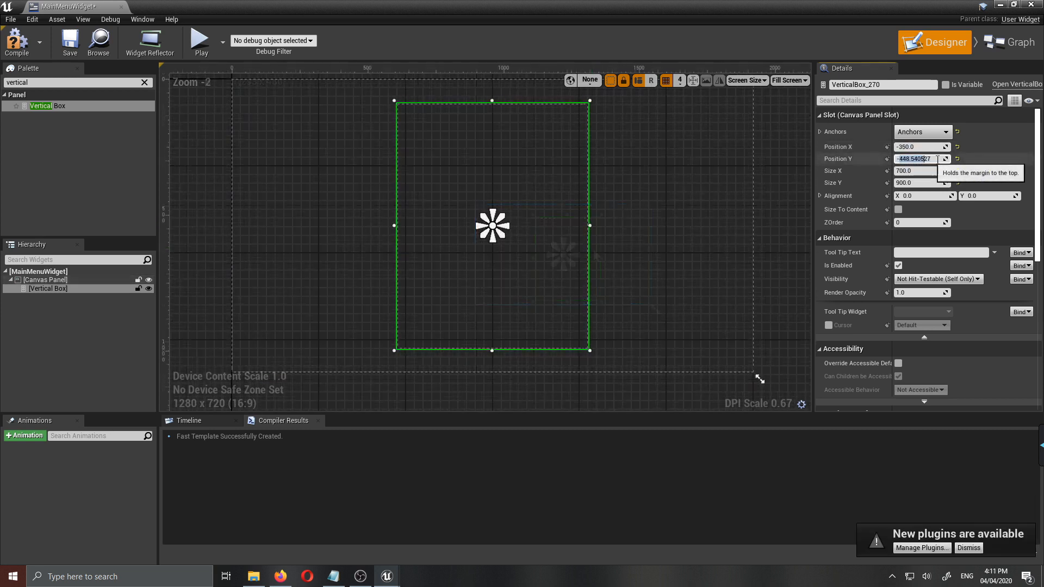
drag(926, 159, 1015, 160)
text(450)
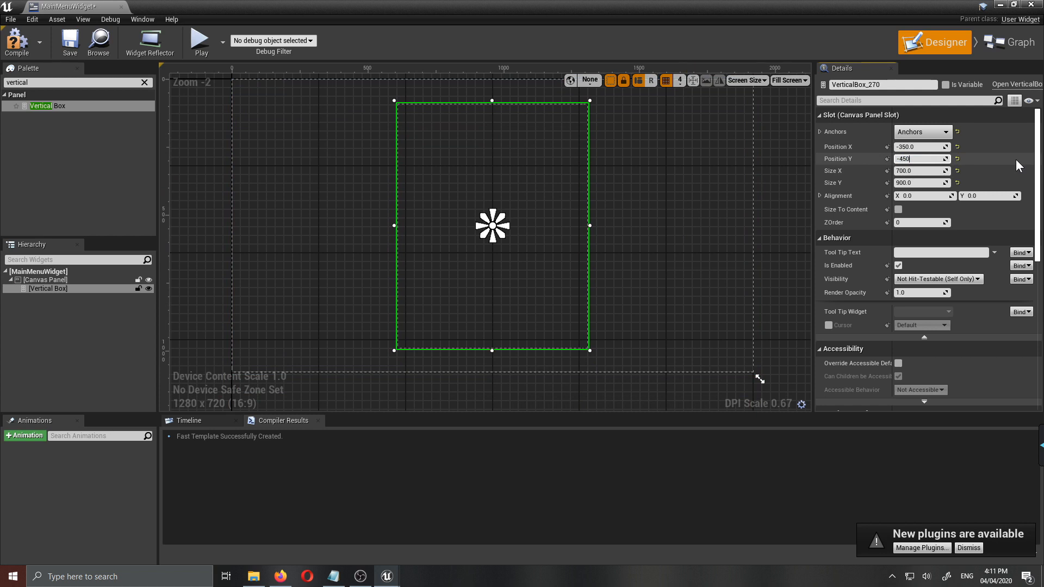
key(Return)
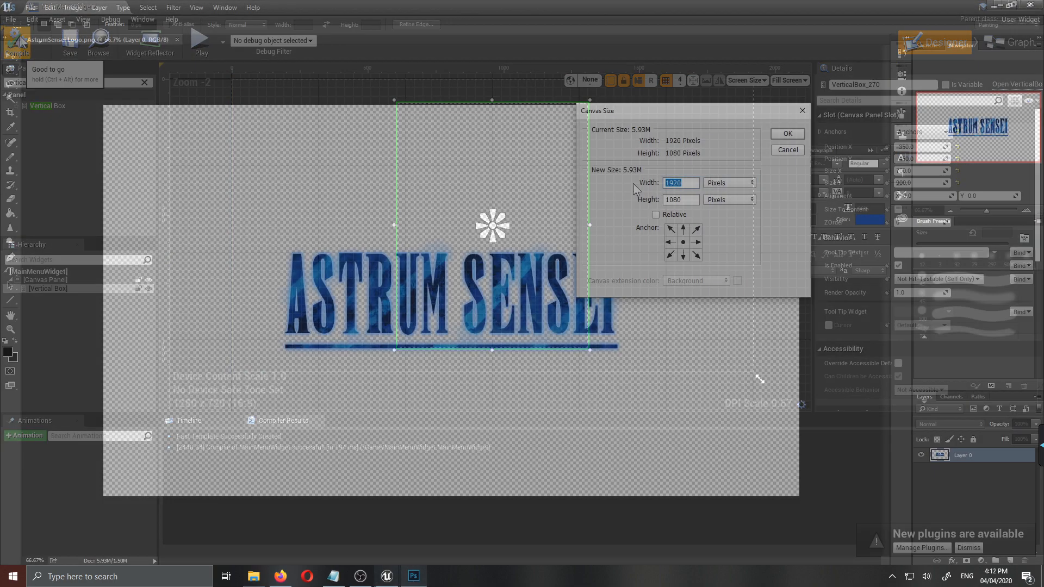
- In Photoshop, resize the AstrumSensei logo's canvas to 1000 by 1000 pixels and accept the clipping
text(100)
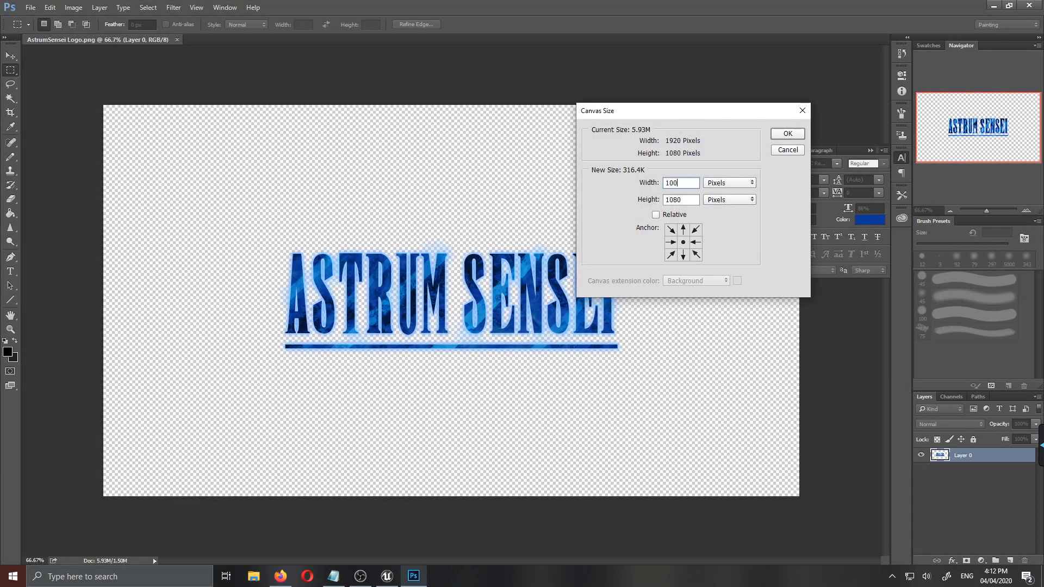
key(Tab)
text(100)
click(693, 185)
text(0)
click(787, 134)
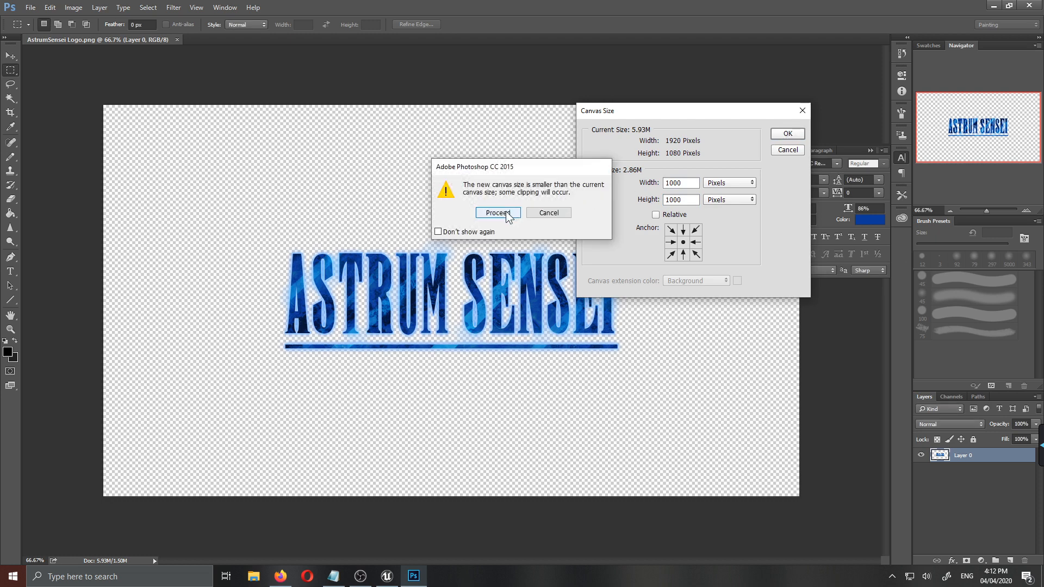
click(506, 212)
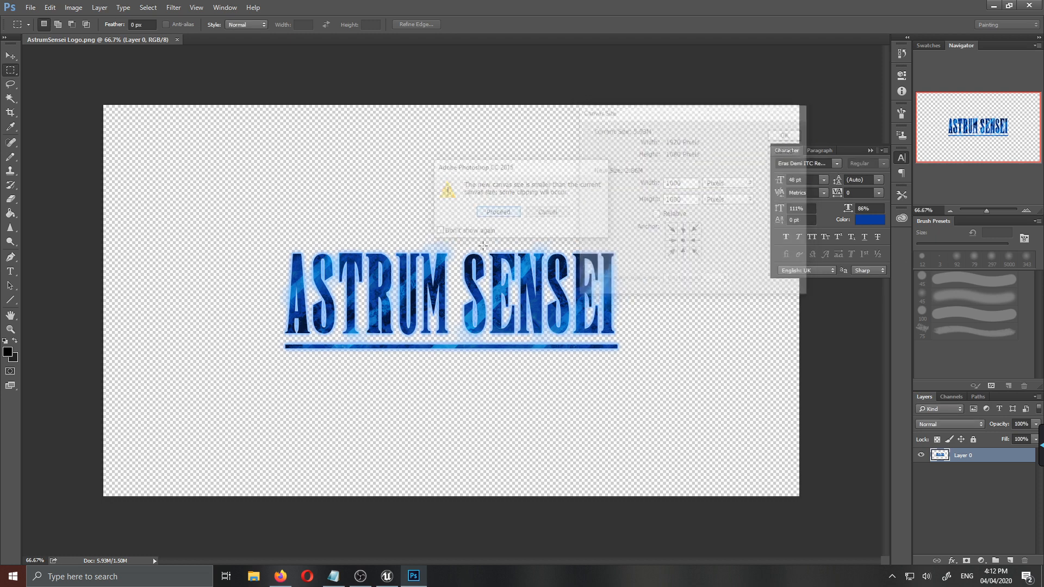
- Reduce the logo's canvas height to 500 pixels and accept the clipping
click(50, 7)
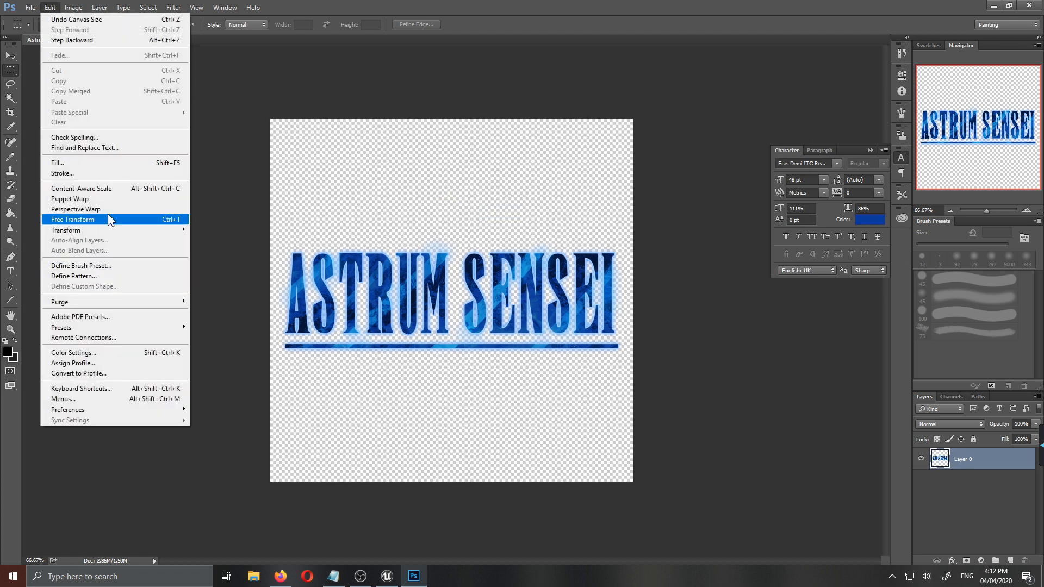
click(74, 8)
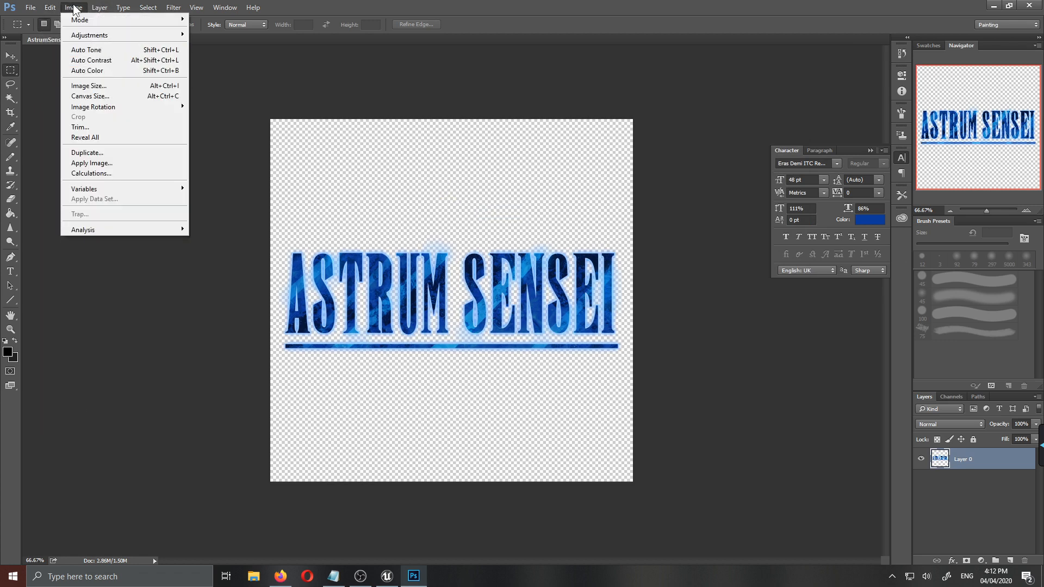
click(101, 99)
click(732, 183)
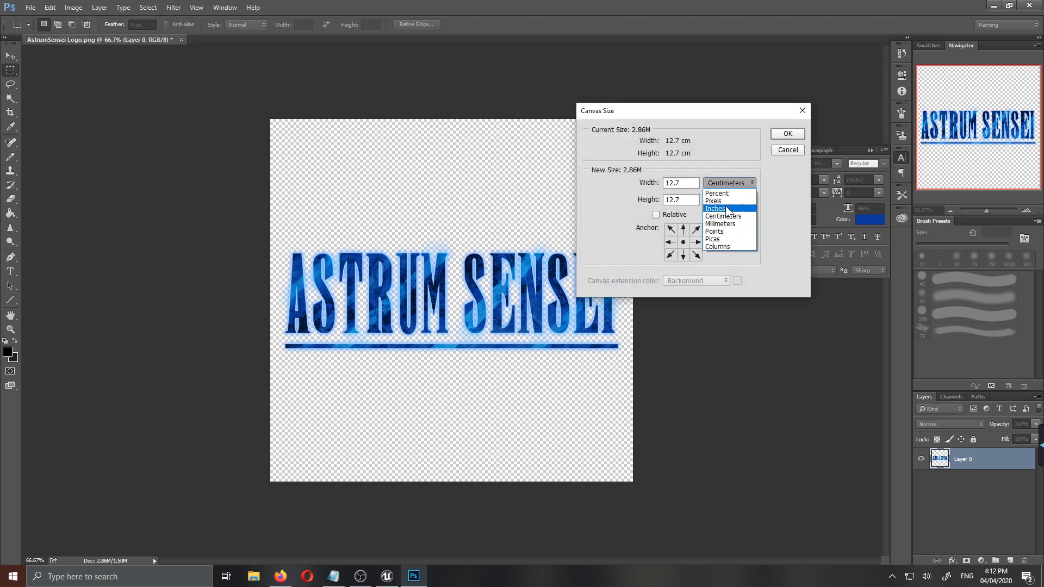
click(715, 201)
key(Tab)
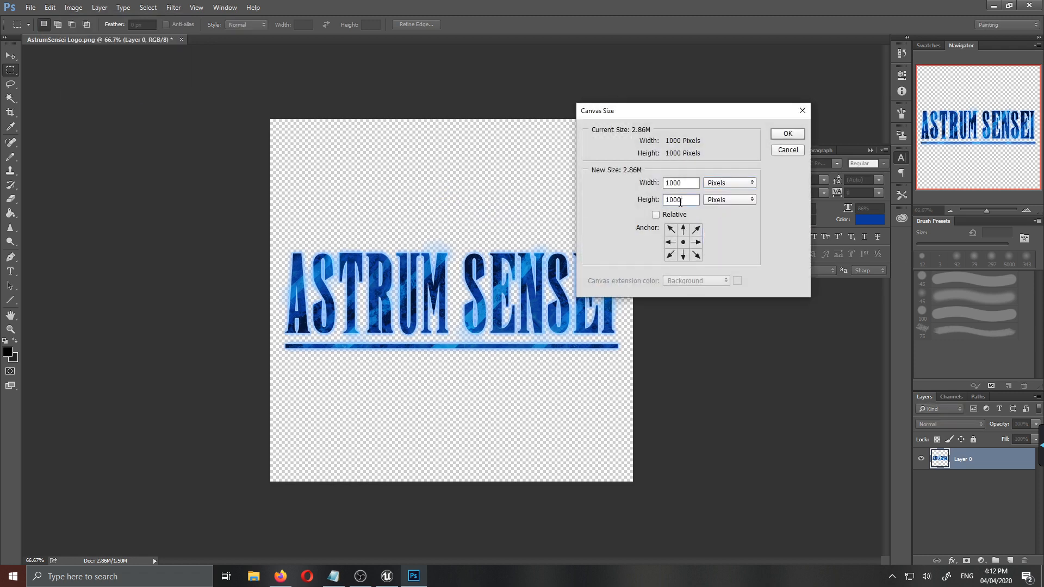
text(500)
key(Return)
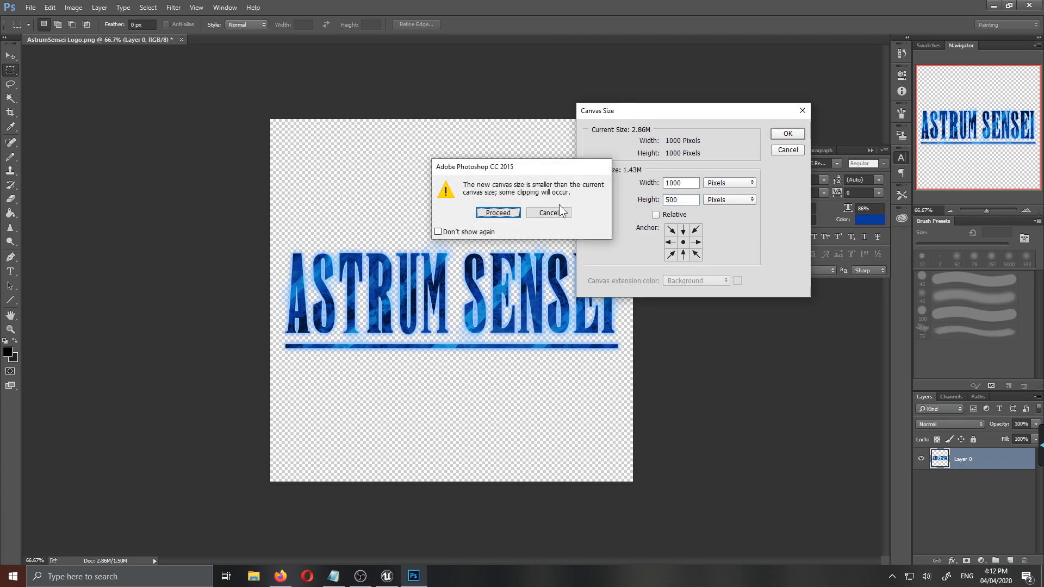
click(504, 214)
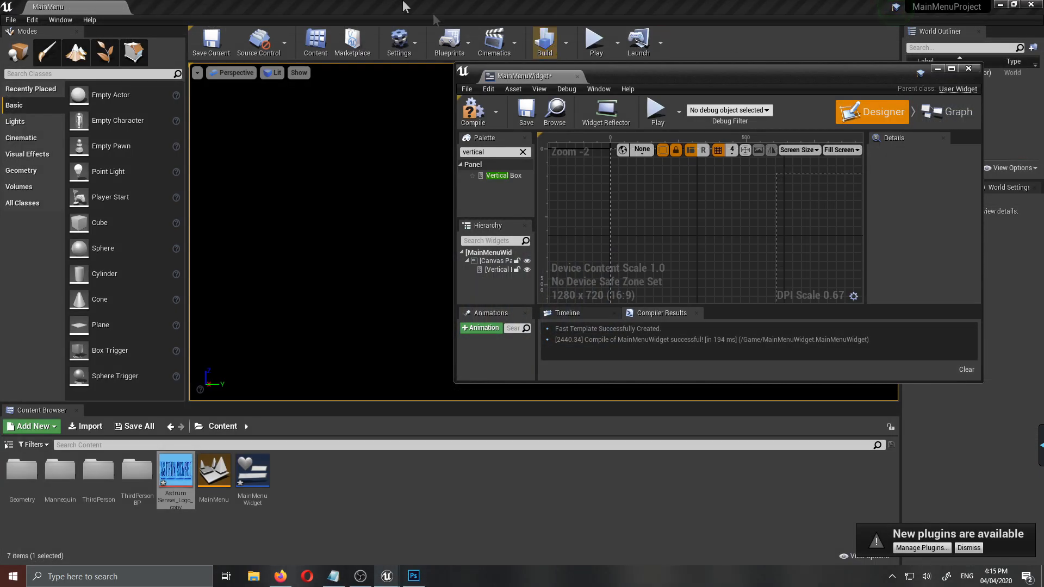
- In Unreal Editor, delete the AstrumSensei_Logo_copy texture and import the AstrumSensei Logo copy image from the desktop again
double_click(403, 7)
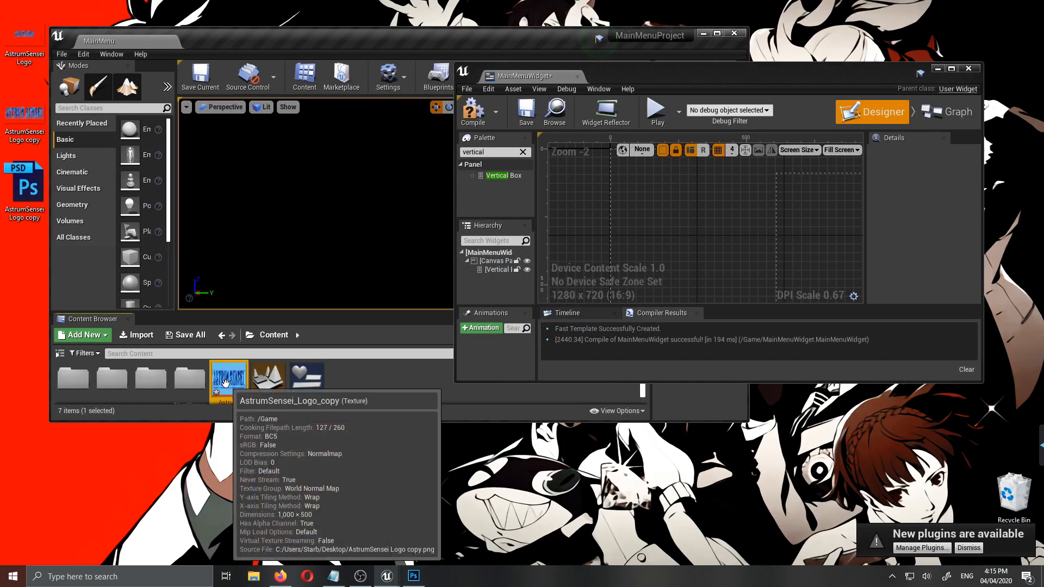
key(Delete)
click(487, 461)
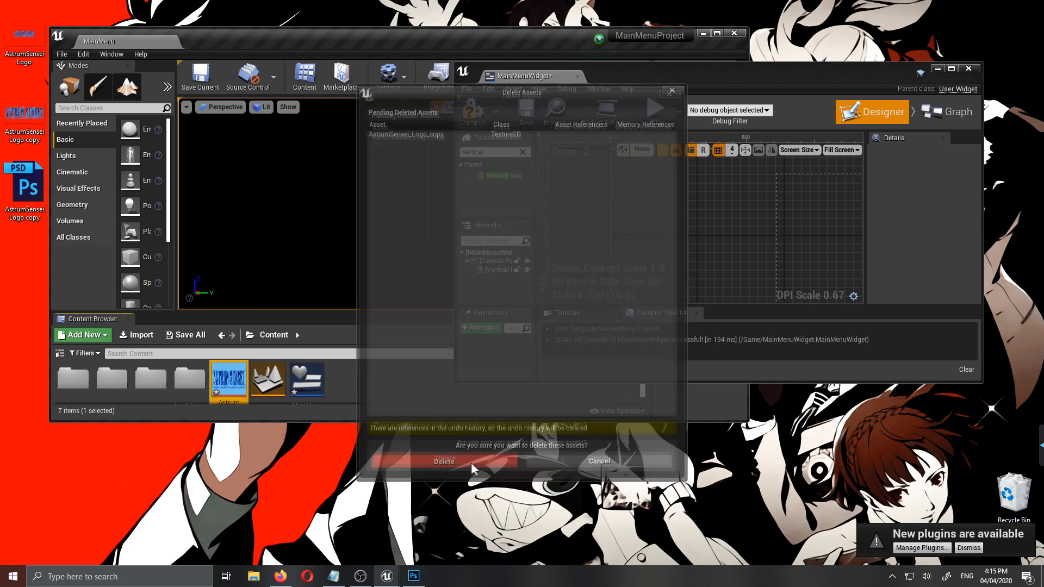
drag(330, 391, 337, 387)
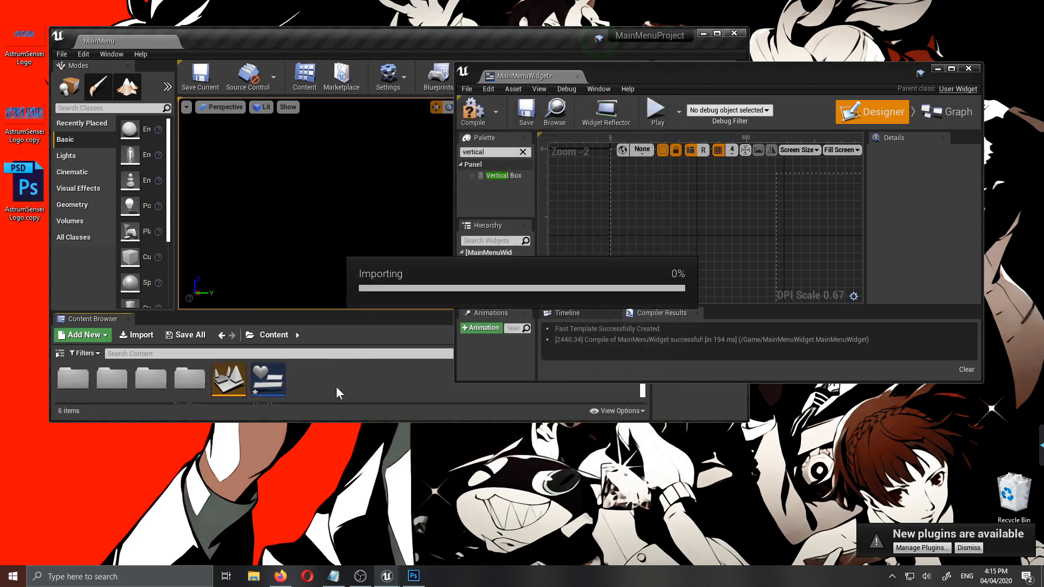
- Place the AstrumSensei_Logo_copy texture as an image inside MainMenuWidget's Vertical Box and maximize the widget editor
double_click(598, 41)
drag(178, 483, 813, 208)
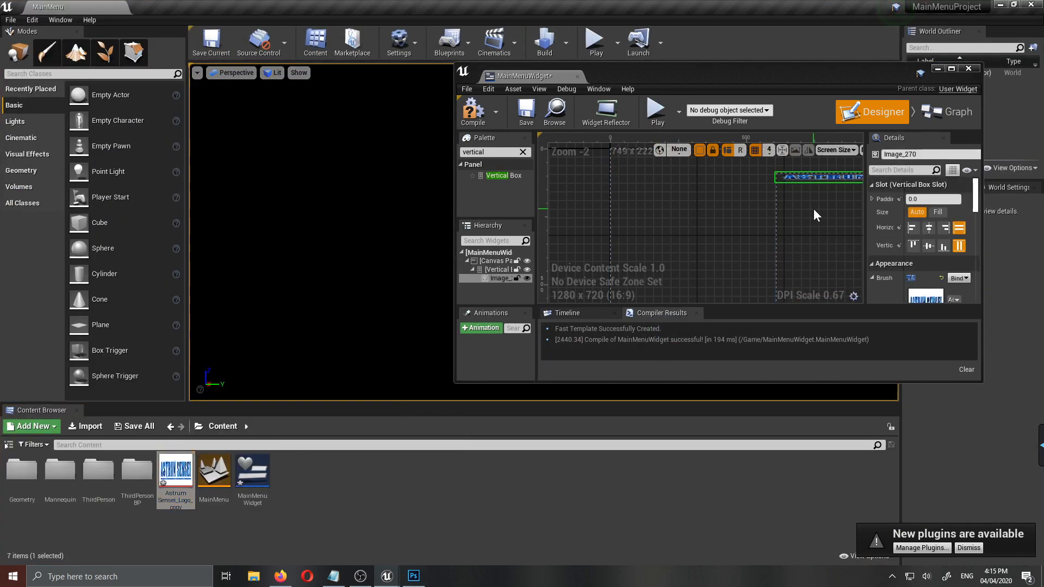
double_click(732, 73)
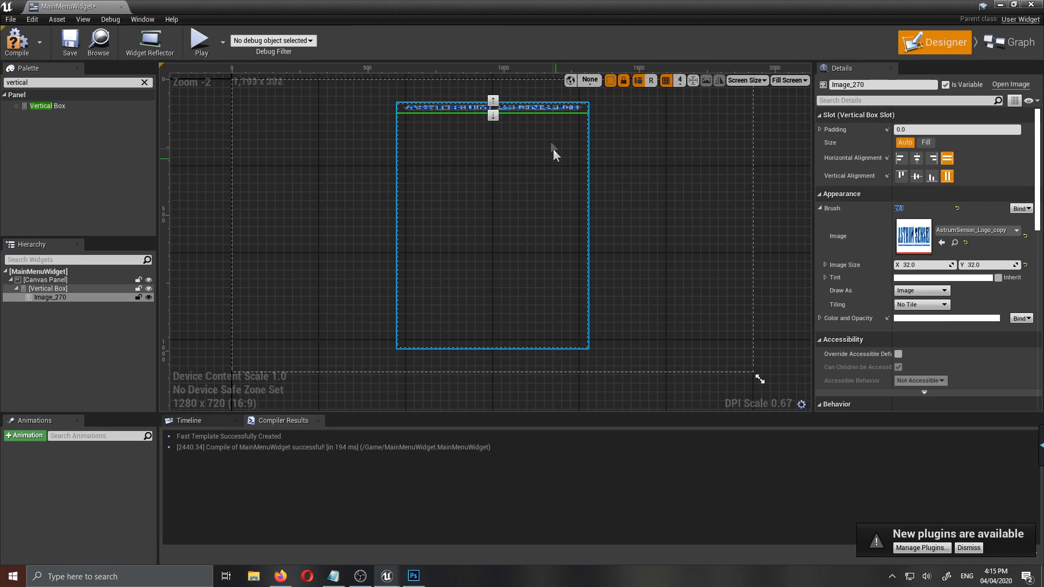
- Rename the logo image inside the Vertical Box to GameLogo and increase its Y image size to about 260
right_drag(616, 163, 622, 232)
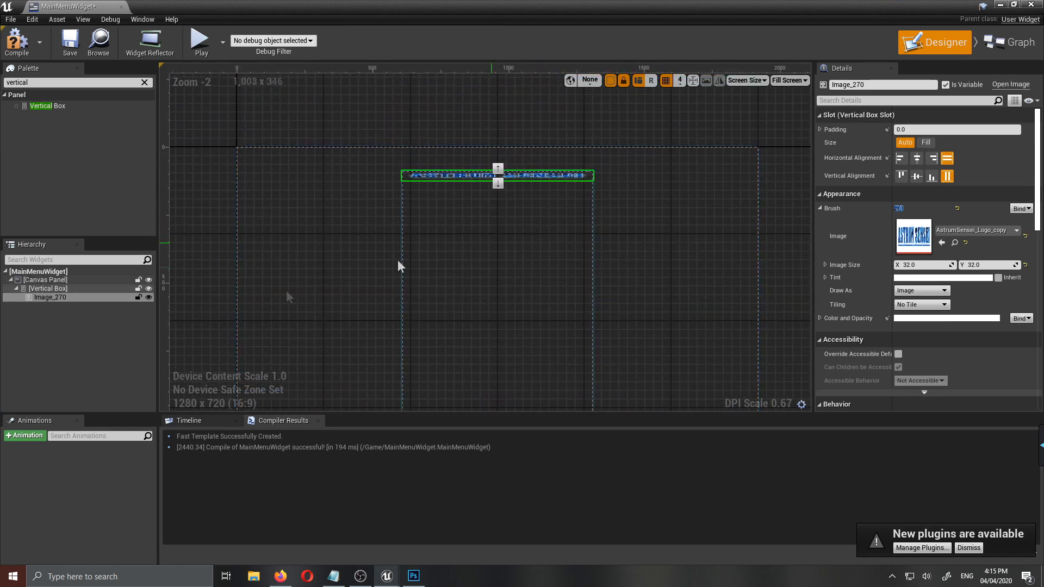
click(59, 298)
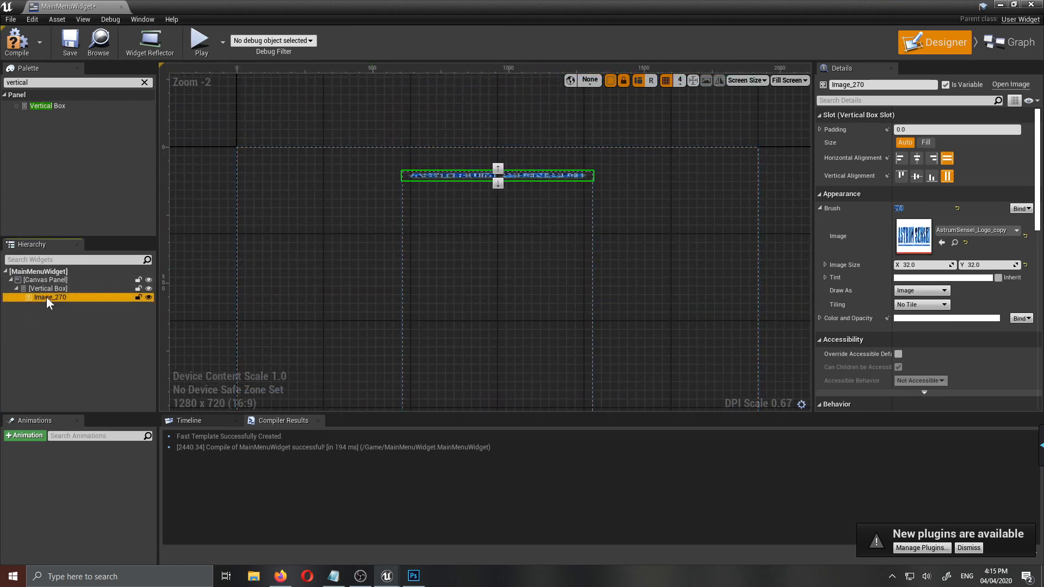
click(60, 298)
text(GameLogo)
key(Return)
drag(965, 265, 1003, 265)
right_drag(667, 258, 650, 217)
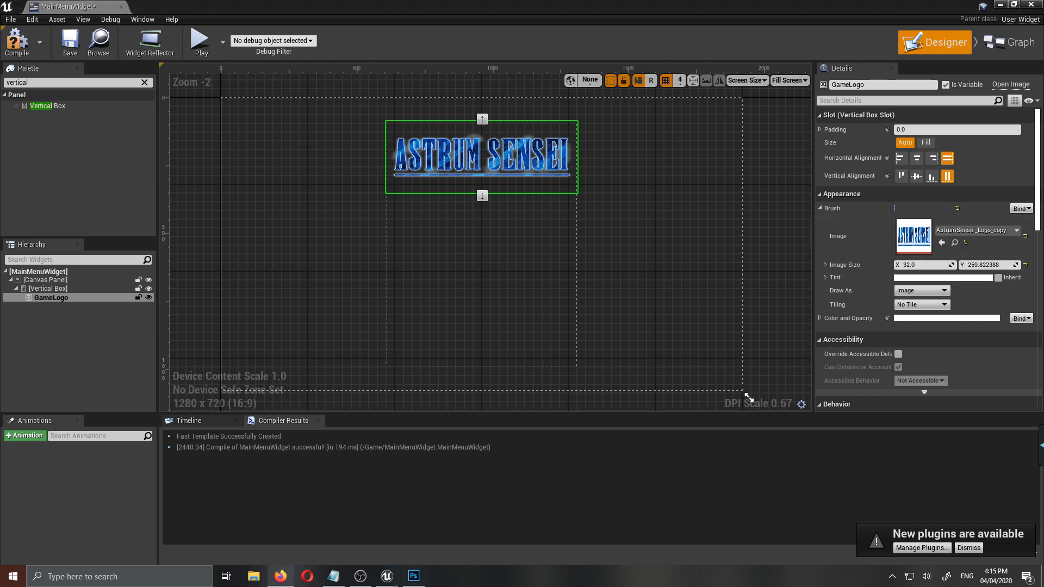
- Add three buttons to the Vertical Box below the game logo
drag(41, 118, 479, 264)
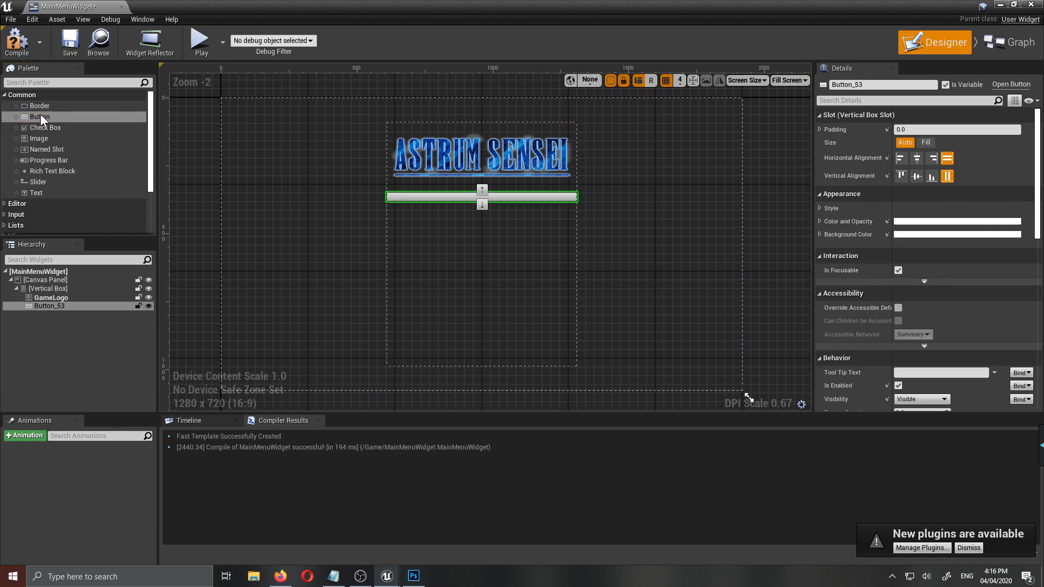
drag(41, 117, 530, 299)
drag(41, 118, 497, 278)
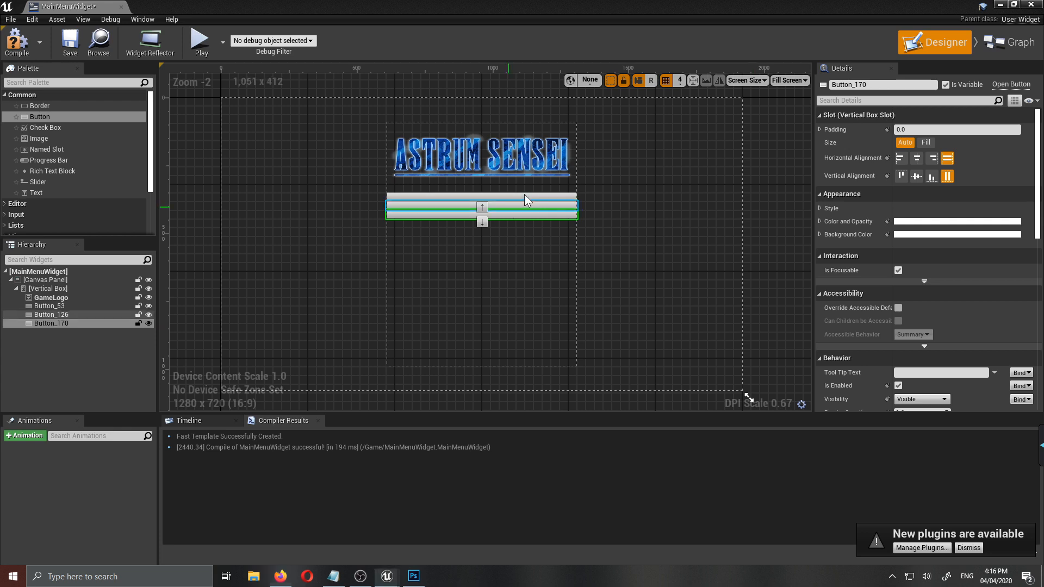
- Center the three buttons horizontally in the Vertical Box and add a text block inside each one
click(49, 306)
click(918, 159)
click(517, 206)
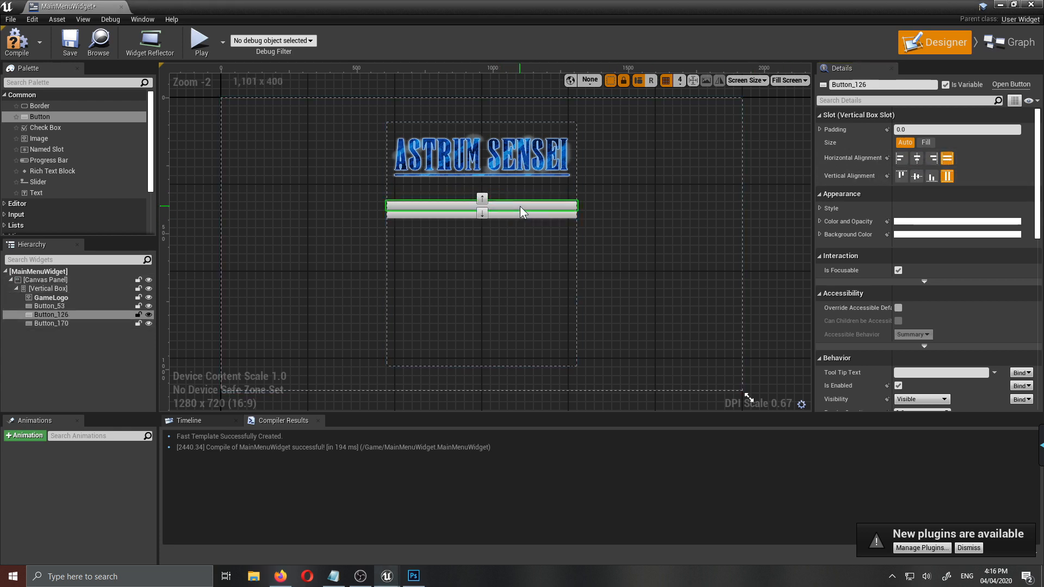
click(916, 159)
click(537, 218)
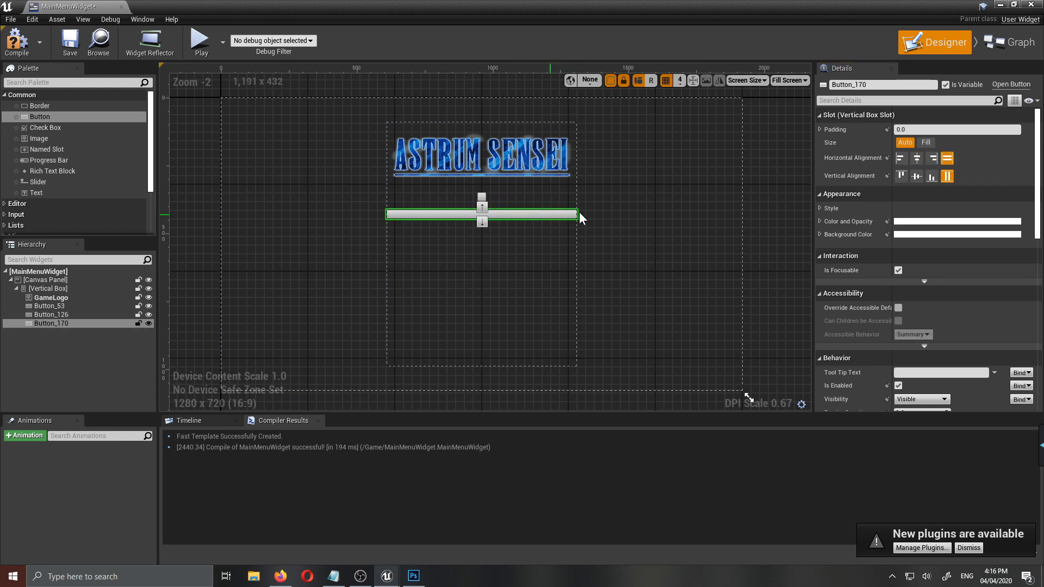
click(917, 159)
drag(36, 192, 60, 308)
drag(36, 192, 55, 341)
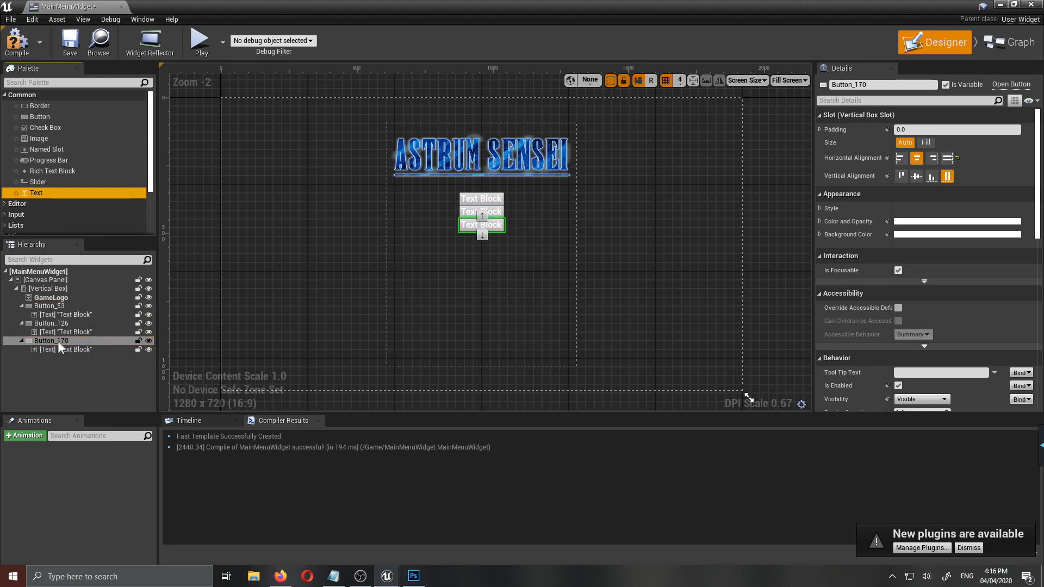
- Set the first button's text to "Start Game" and color it with a blue sampled from the game logo
click(65, 315)
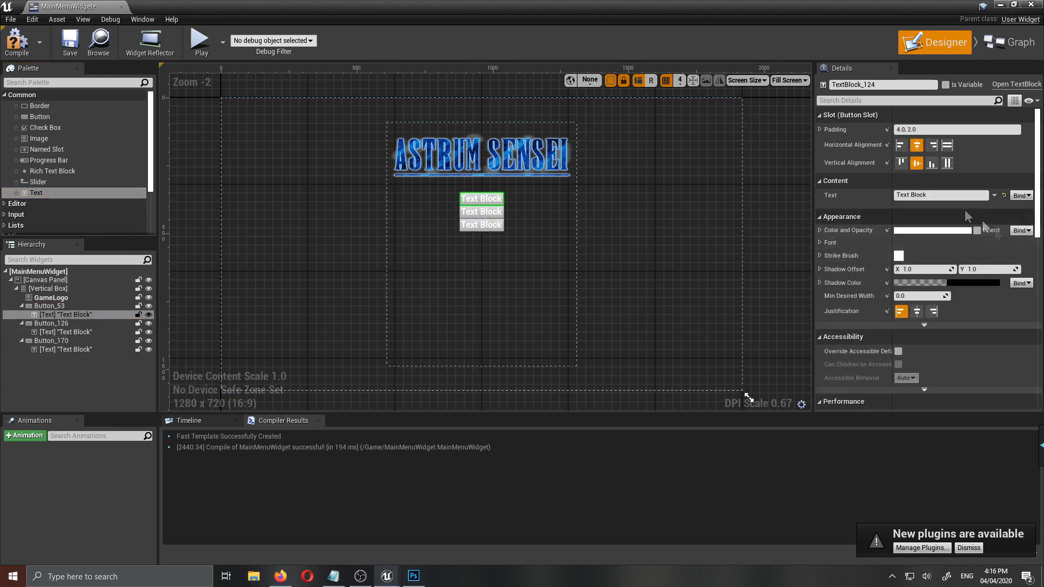
drag(936, 195, 797, 194)
text(Start Game)
key(Return)
scroll(509, 162, up, 4)
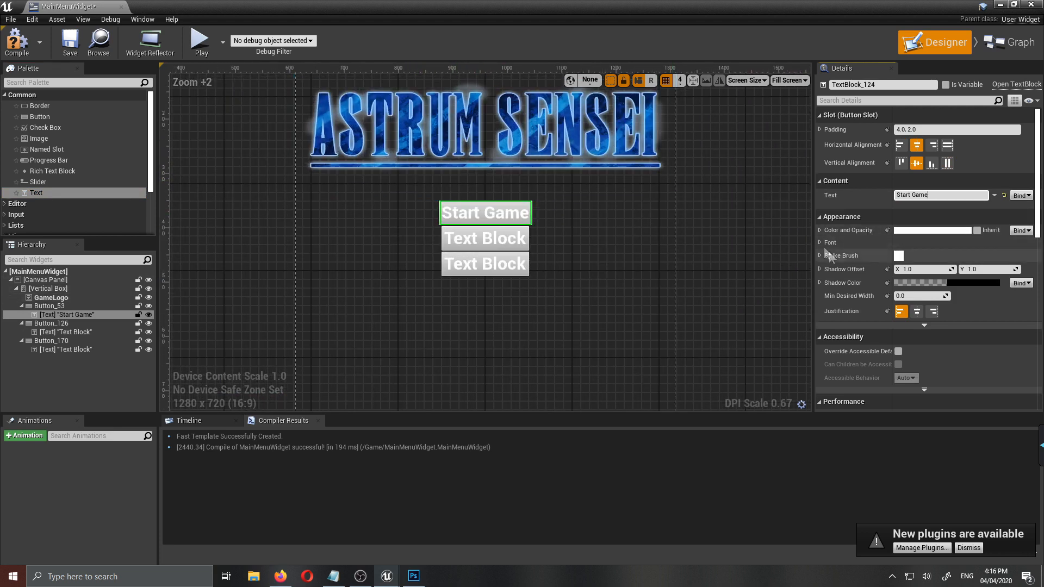
click(913, 231)
click(898, 339)
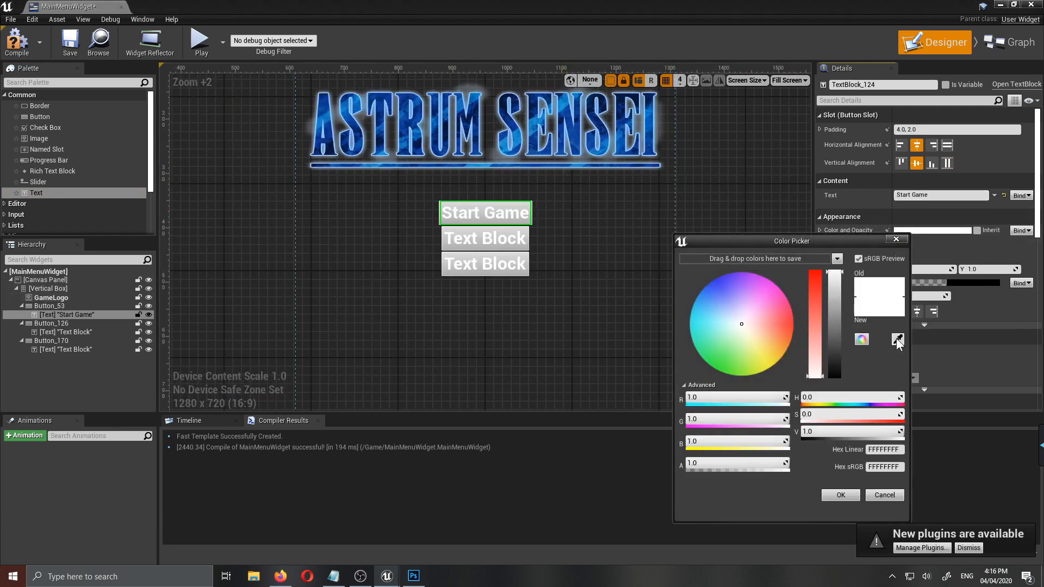
click(609, 136)
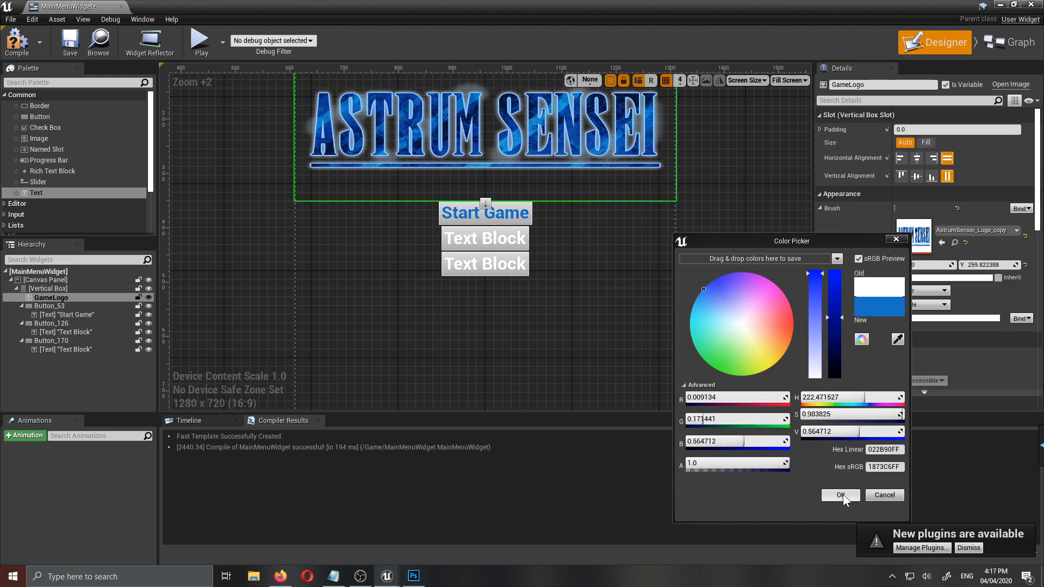
click(840, 494)
- Set the second button's text to "Options" and color it with the blue sampled from the Start Game text
click(484, 238)
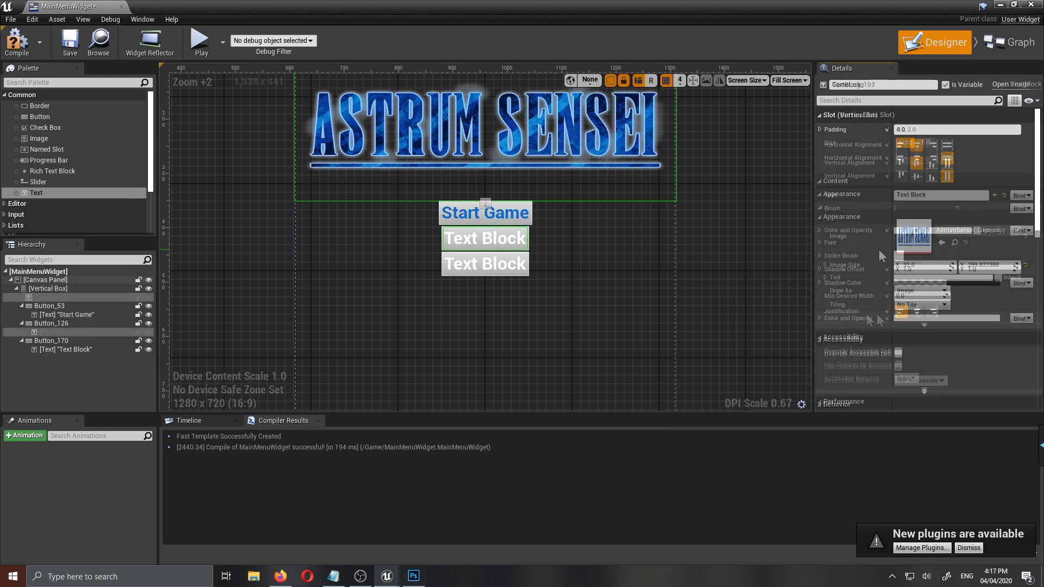
click(928, 198)
text(Options)
key(Return)
click(957, 230)
click(942, 337)
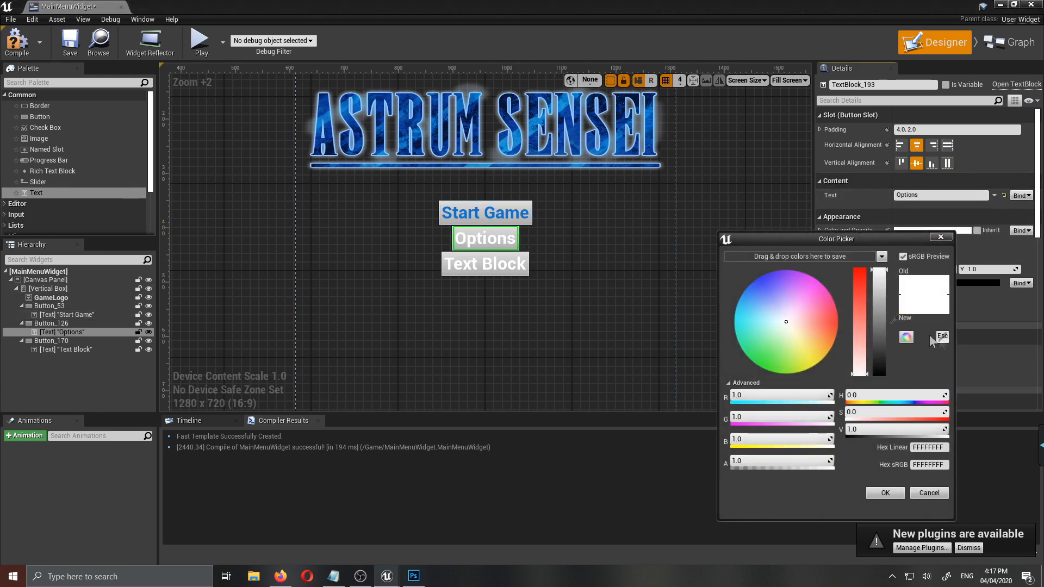
click(501, 214)
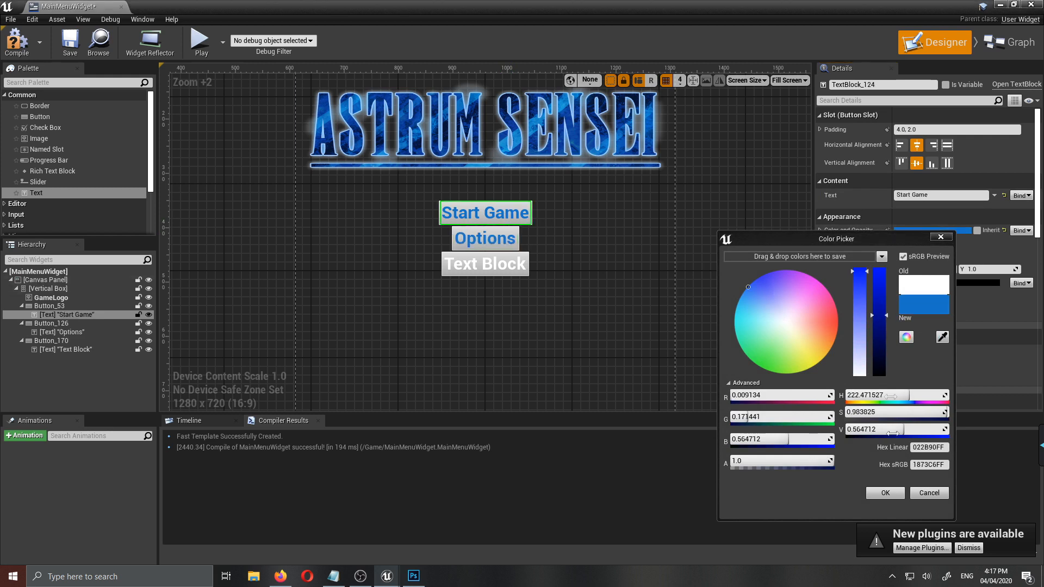
click(891, 495)
- Set the third button's text to "Quit Game" and color it with the blue sampled from the Start Game text
click(474, 260)
click(928, 196)
text(Quit Game)
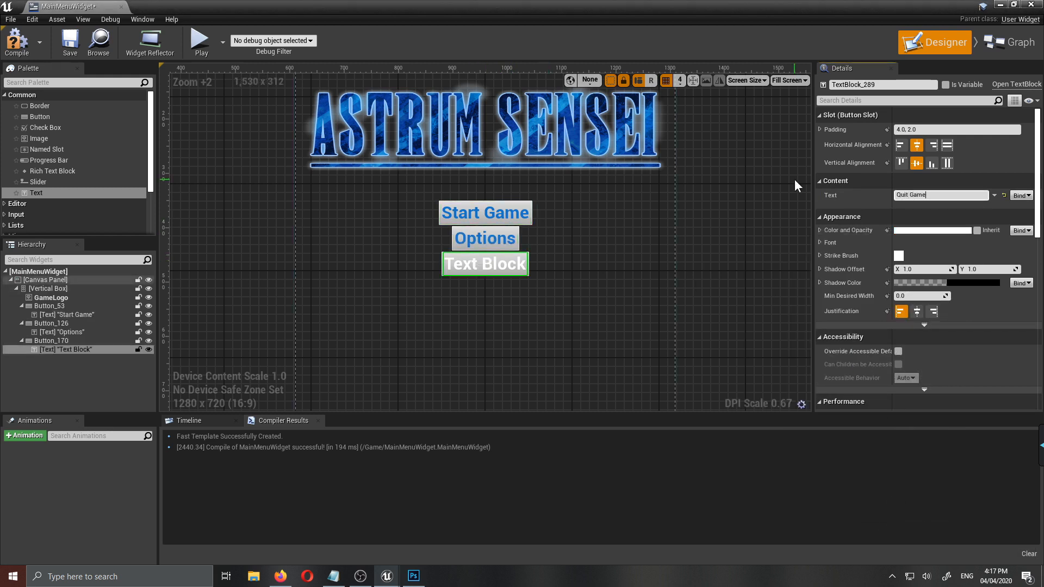
click(924, 231)
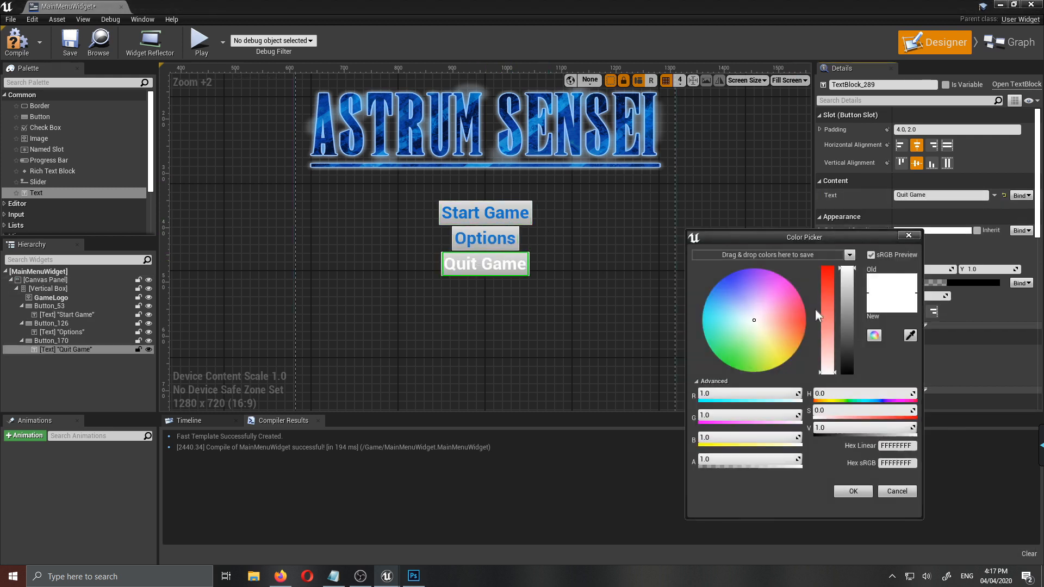
click(910, 335)
click(504, 213)
click(854, 490)
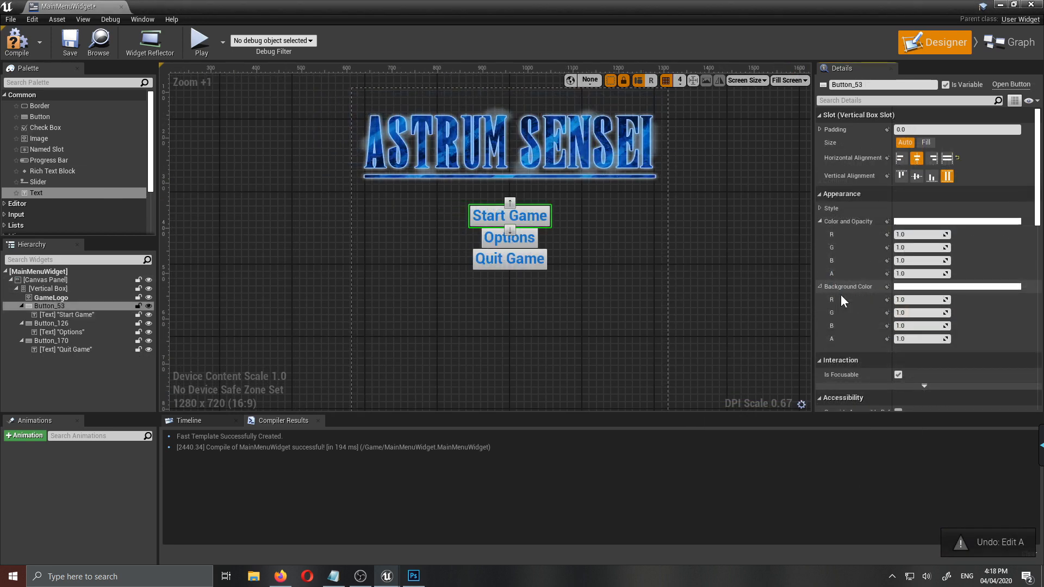
- Make the Start Game, Options and Quit Game buttons' backgrounds transparent by setting each background color's alpha to 0
drag(919, 339, 886, 338)
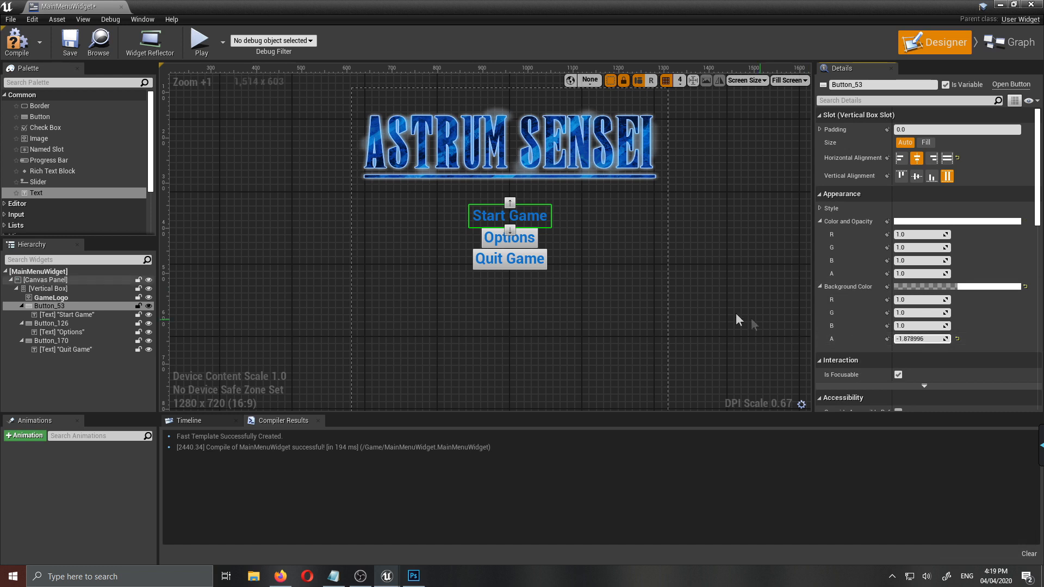
click(919, 339)
text(0)
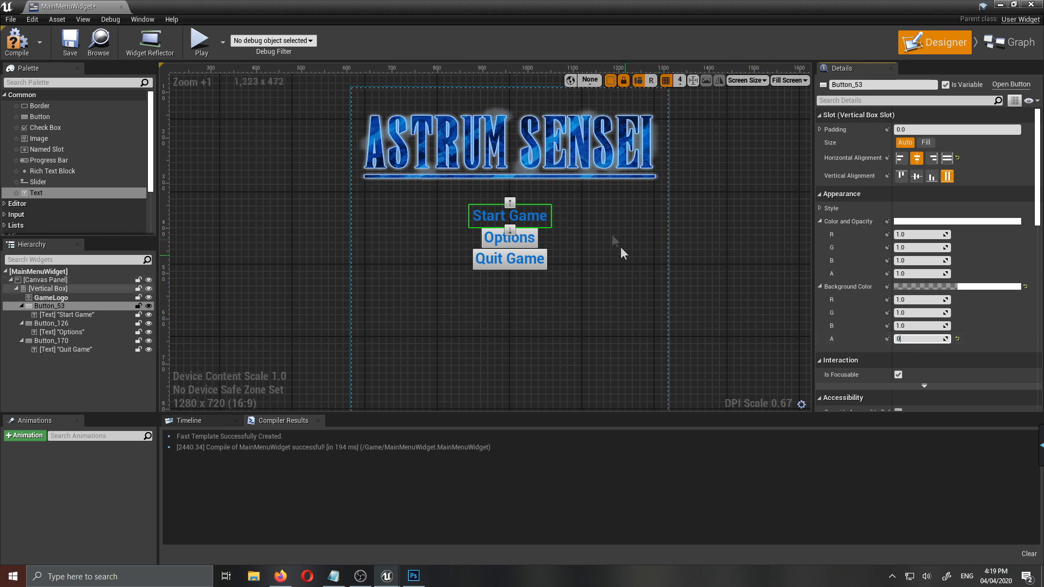
click(68, 323)
click(923, 339)
text(0)
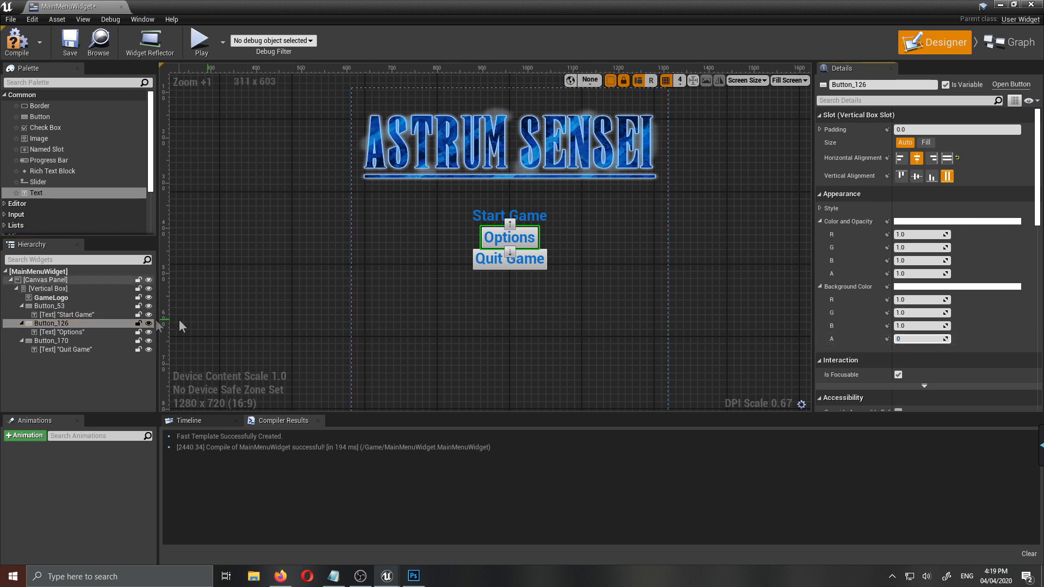
click(78, 345)
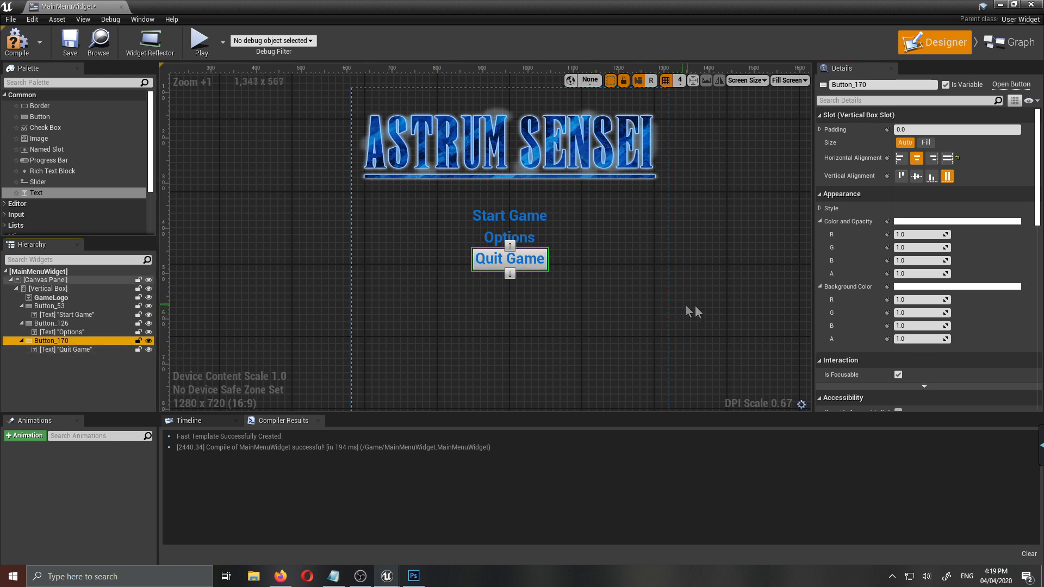
click(933, 339)
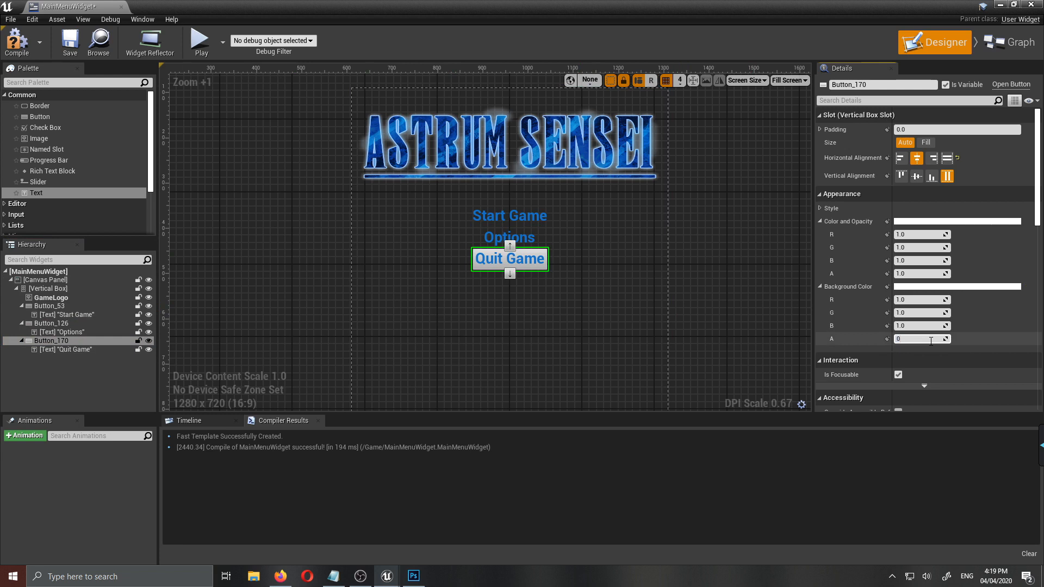
text(0)
key(Return)
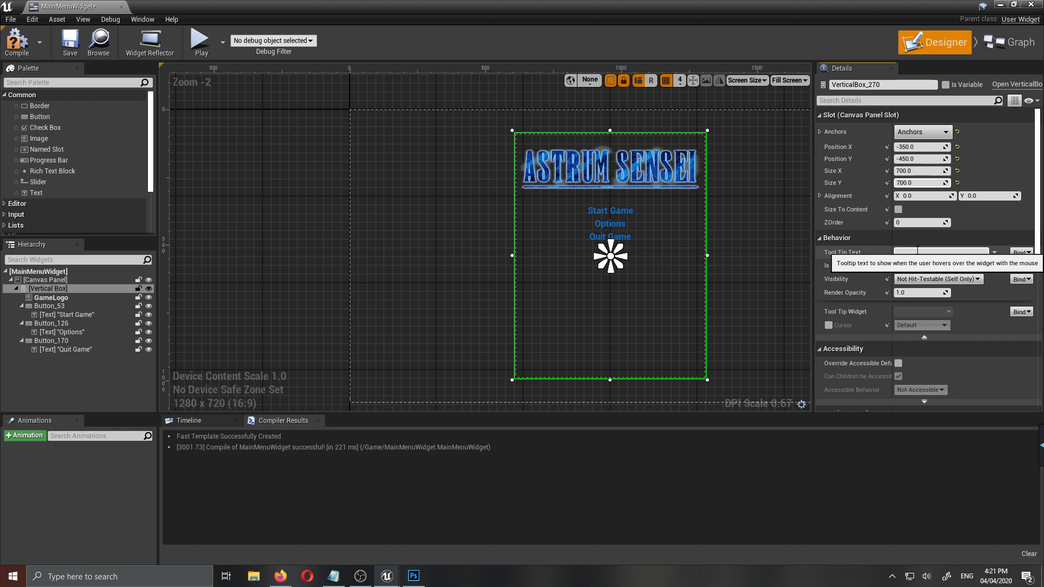
- Set the Vertical Box's Size Y to 600
key(Return)
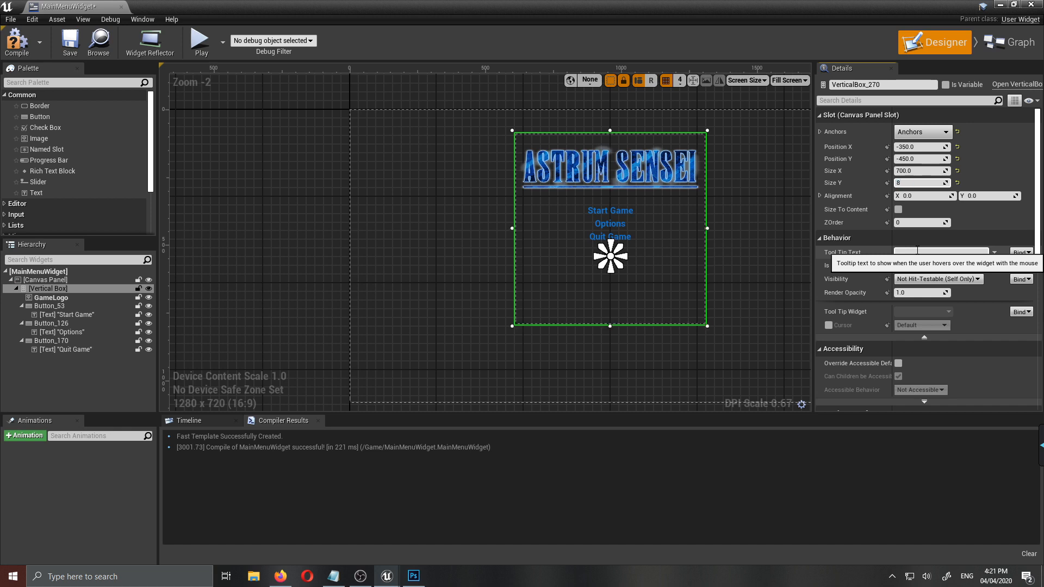
key(BackSpace)
text(600)
key(Return)
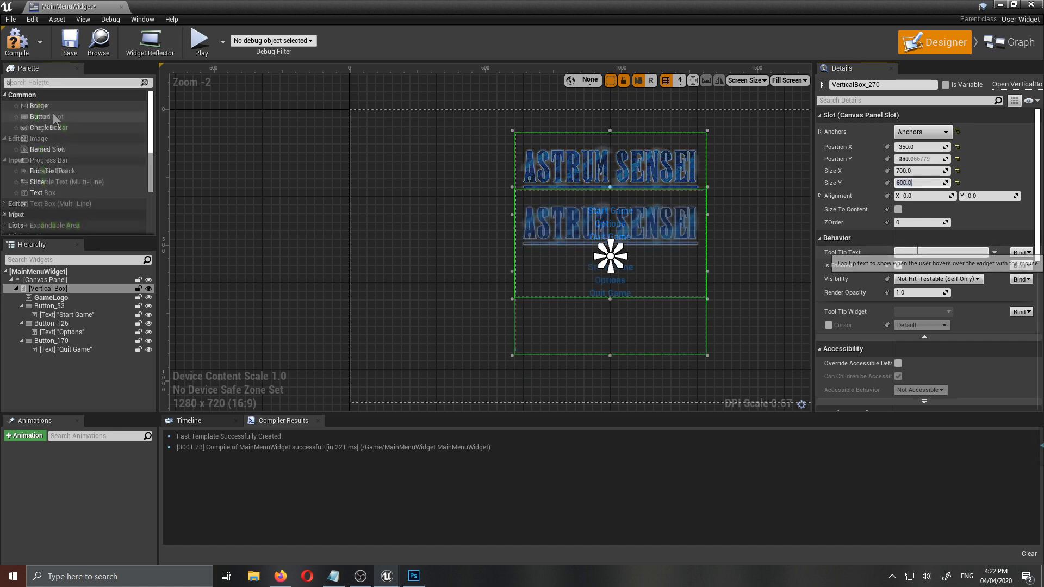
- Find the Spacer widget and add it to the Vertical Box between GameLogo and the Start Game button
click(70, 82)
text(a)
key(BackSpace)
text(space)
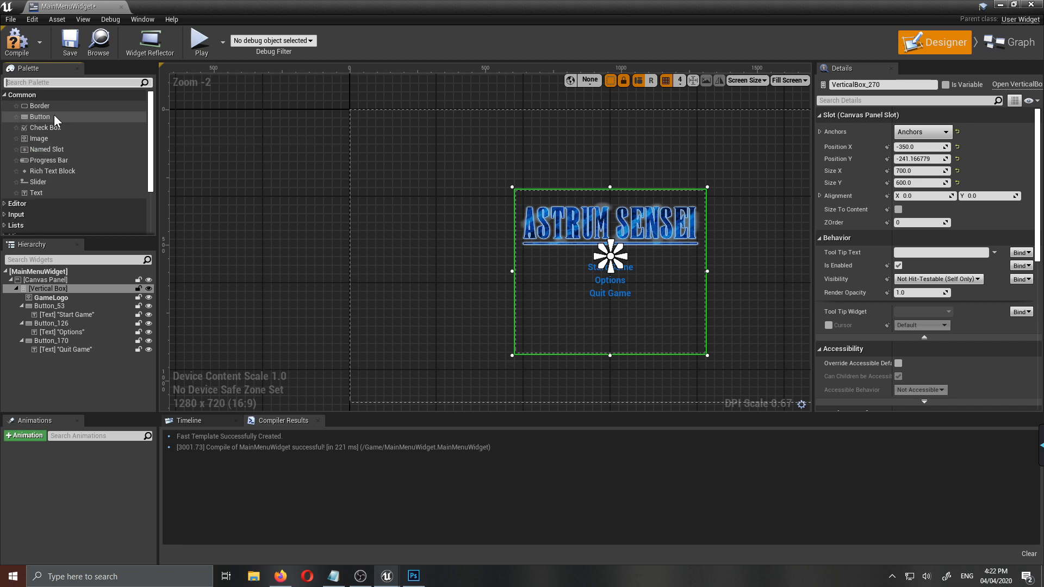
mouse_move(55, 103)
mouse_down()
mouse_move(44, 116)
mouse_move(56, 301)
mouse_up()
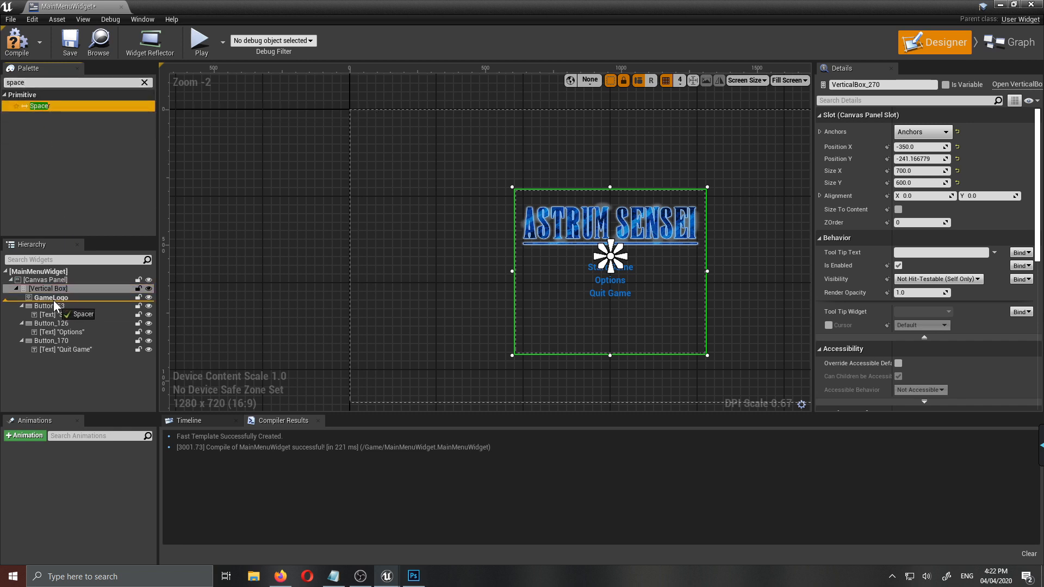
drag(56, 306, 57, 302)
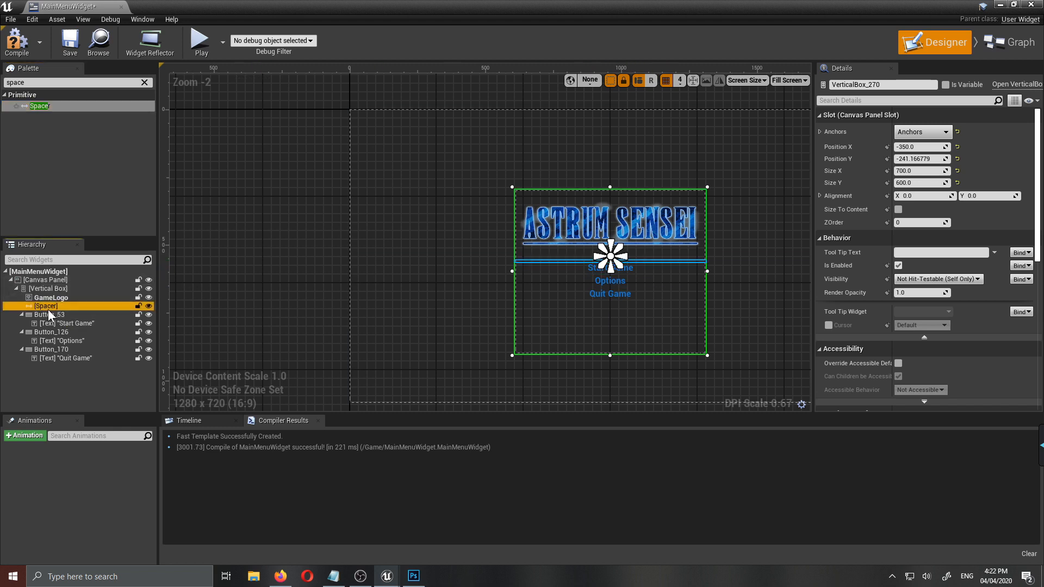
- Increase the Spacer's Y size to about 28
scroll(652, 293, up, 2)
scroll(596, 308, up, 1)
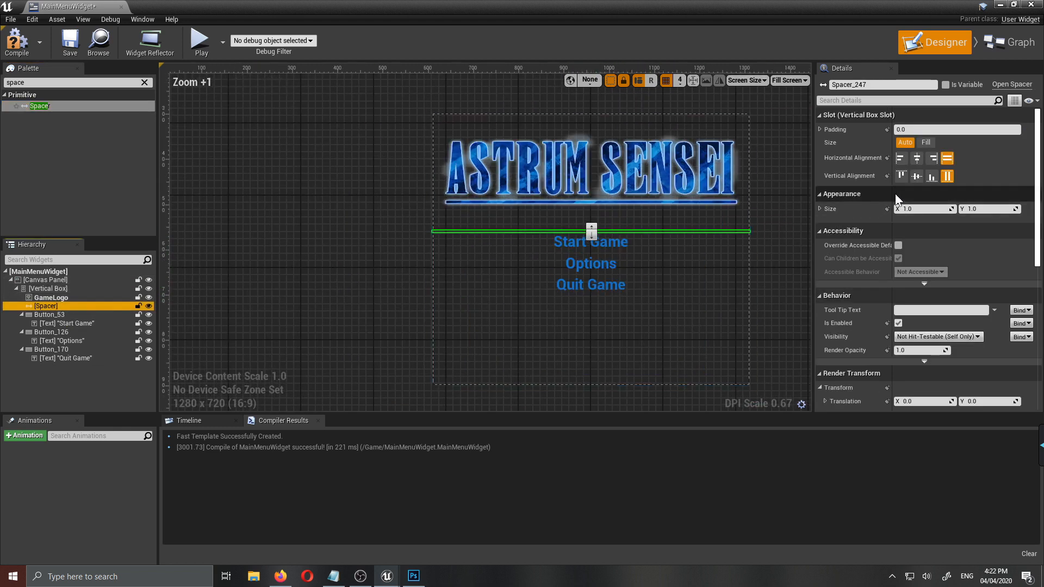
drag(975, 211, 997, 210)
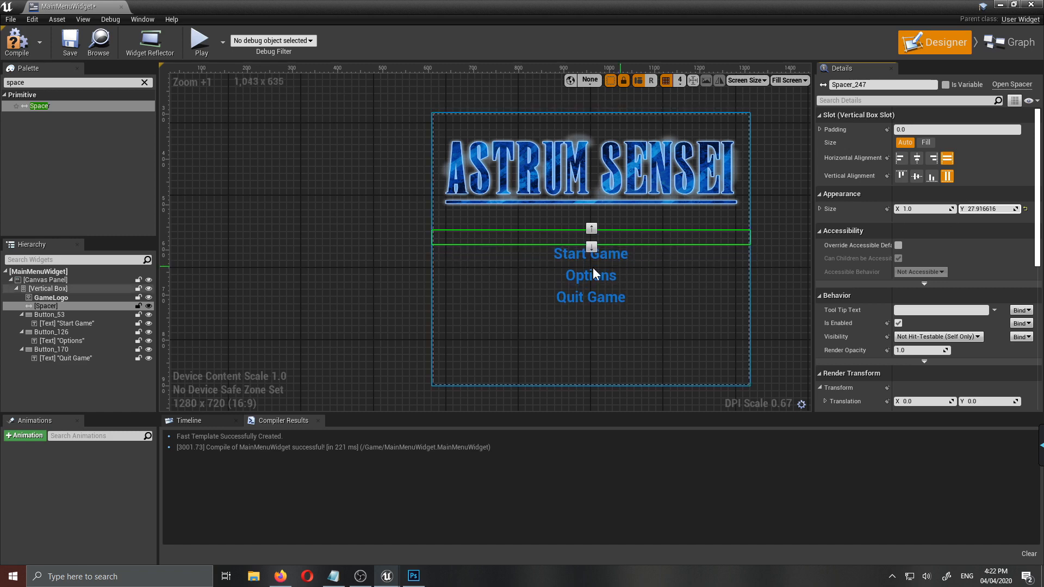
- Check the menu layout within the whole canvas and compile MainMenuWidget
scroll(618, 226, down, 1)
click(759, 271)
scroll(669, 250, down, 4)
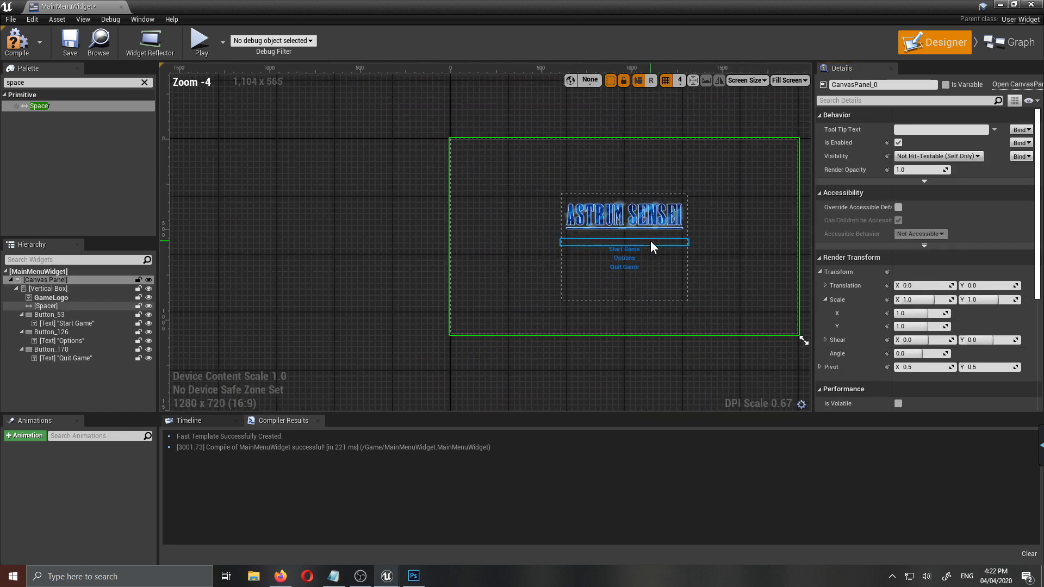
scroll(747, 190, up, 2)
scroll(718, 229, down, 1)
scroll(690, 281, down, 1)
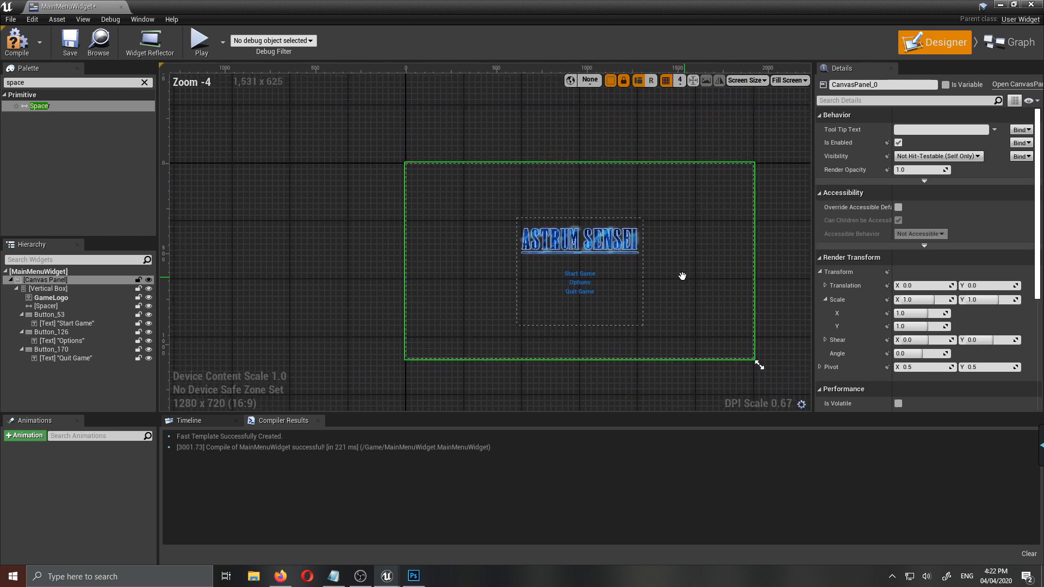
scroll(614, 267, up, 1)
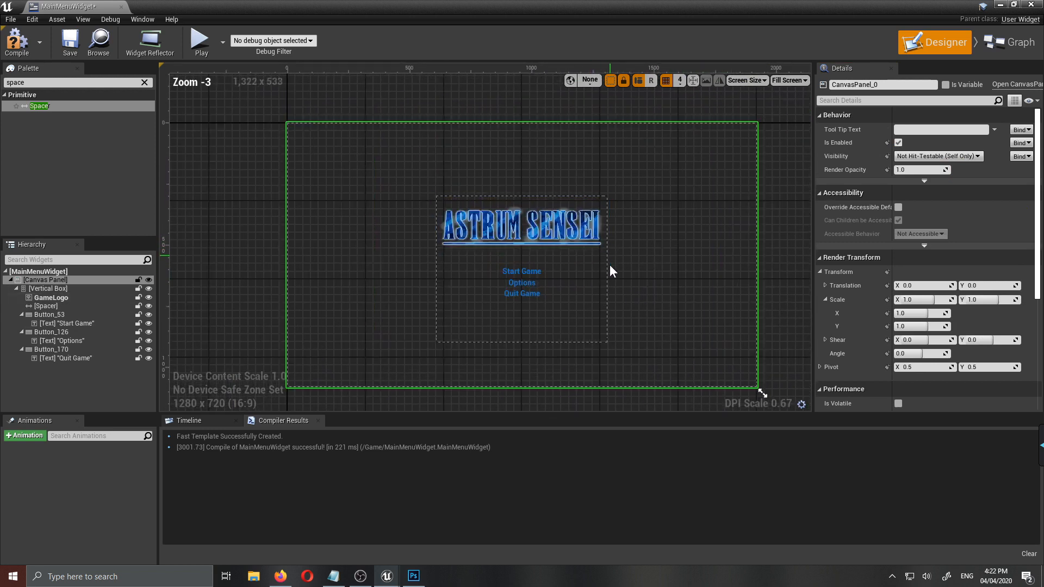
click(16, 42)
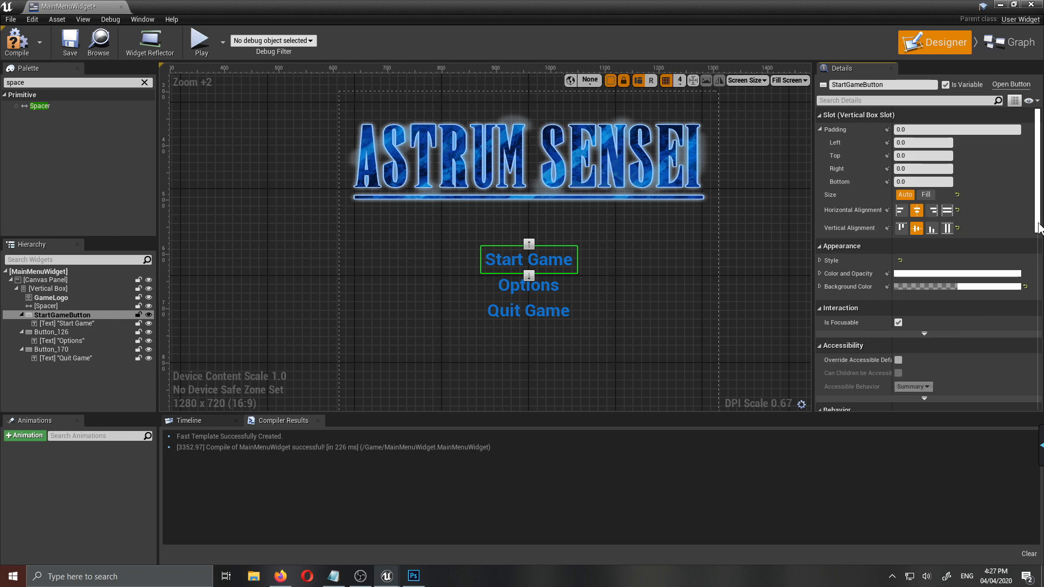
- Add an On Clicked event for StartGameButton and delete the unused default event nodes from the Event Graph
scroll(1038, 228, down, 10)
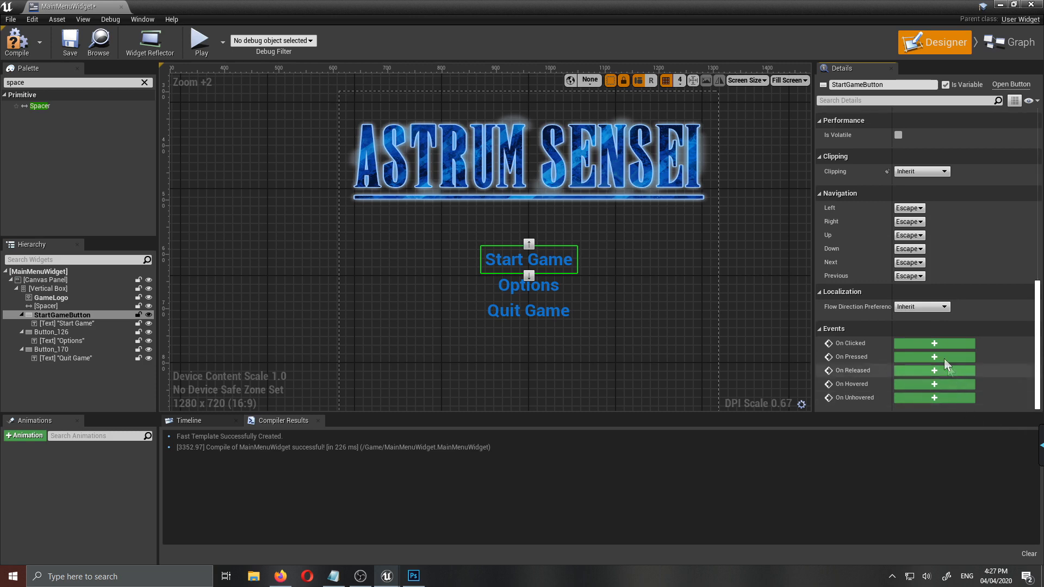
click(928, 346)
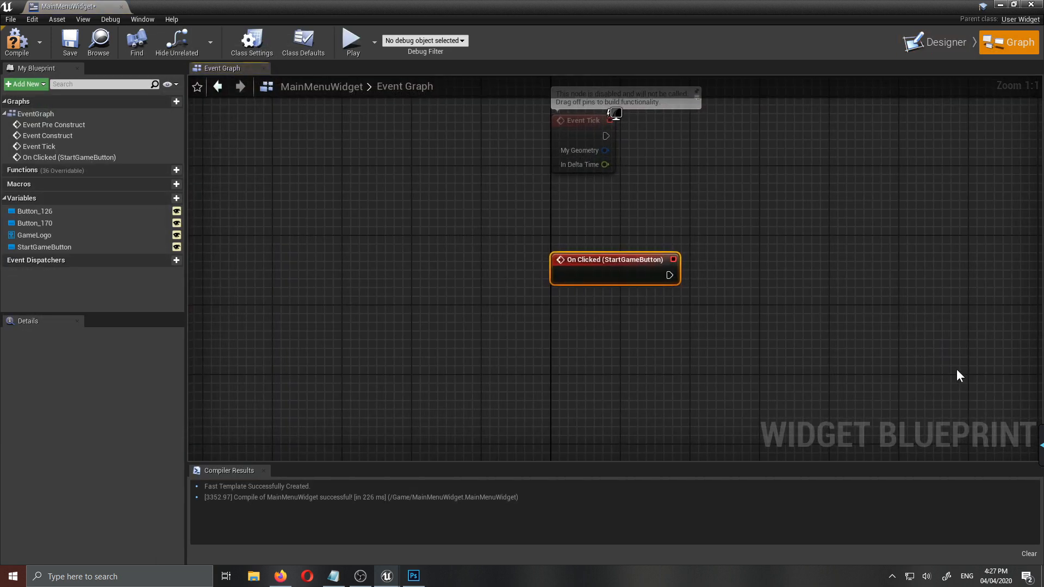
right_drag(866, 273, 800, 353)
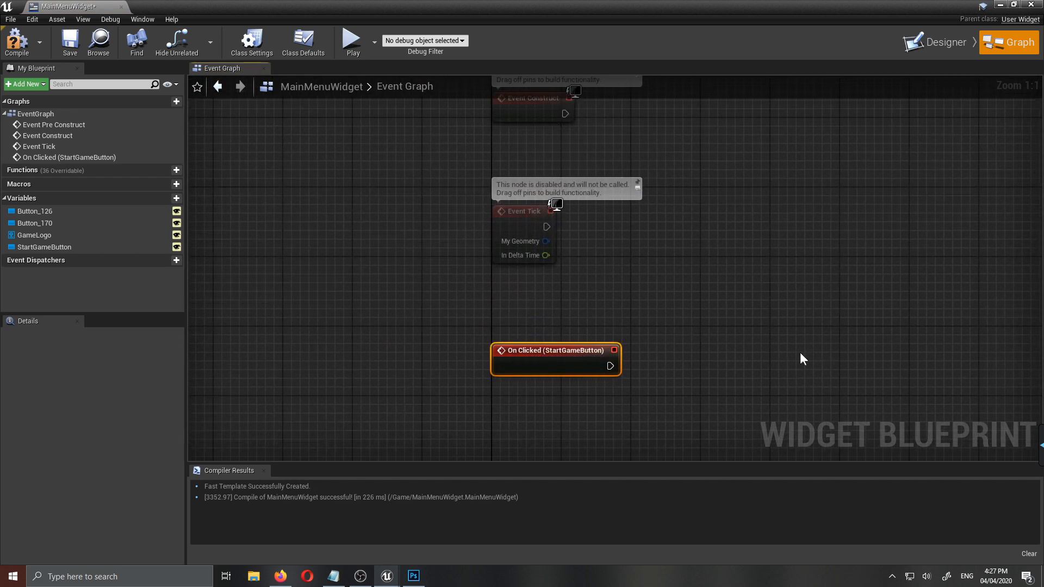
scroll(800, 350, down, 2)
scroll(792, 356, down, 1)
drag(707, 300, 602, 94)
key(Delete)
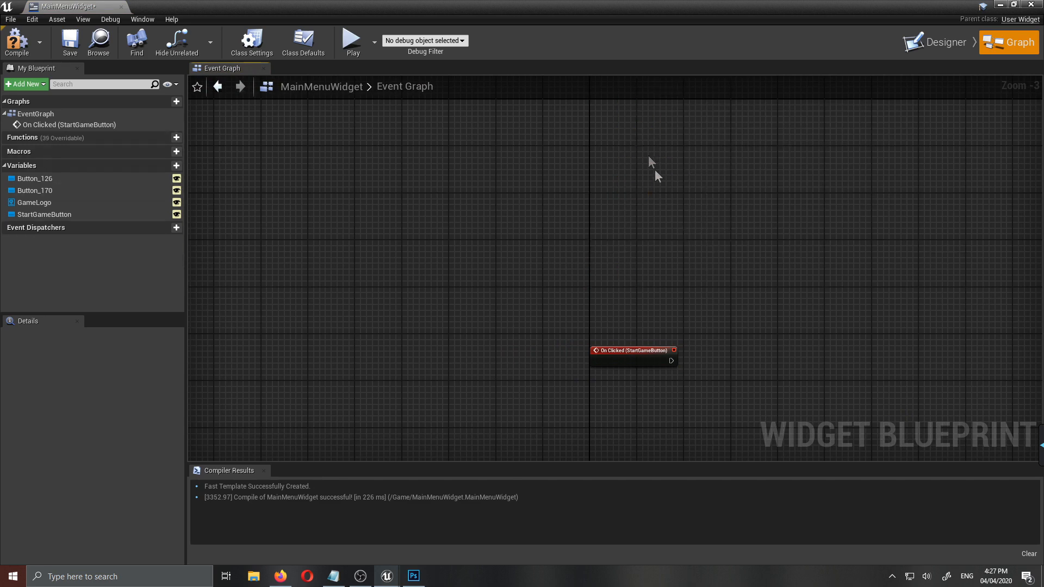
- Add an Open Level node to the StartGameButton On Clicked event and align it with the event node
right_drag(824, 382, 738, 257)
scroll(659, 238, up, 1)
drag(573, 235, 658, 238)
text(open)
click(700, 281)
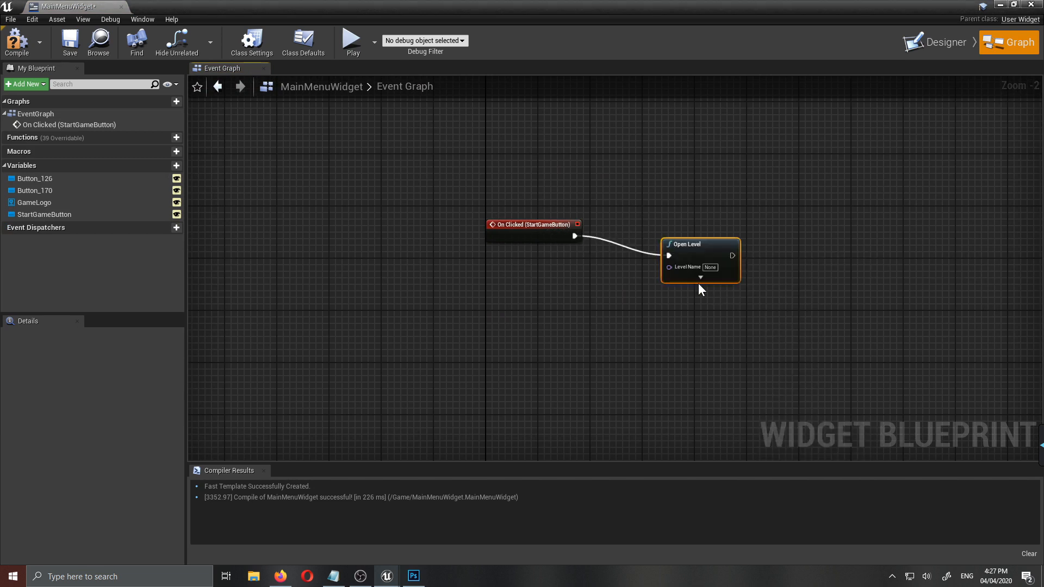
scroll(779, 271, up, 2)
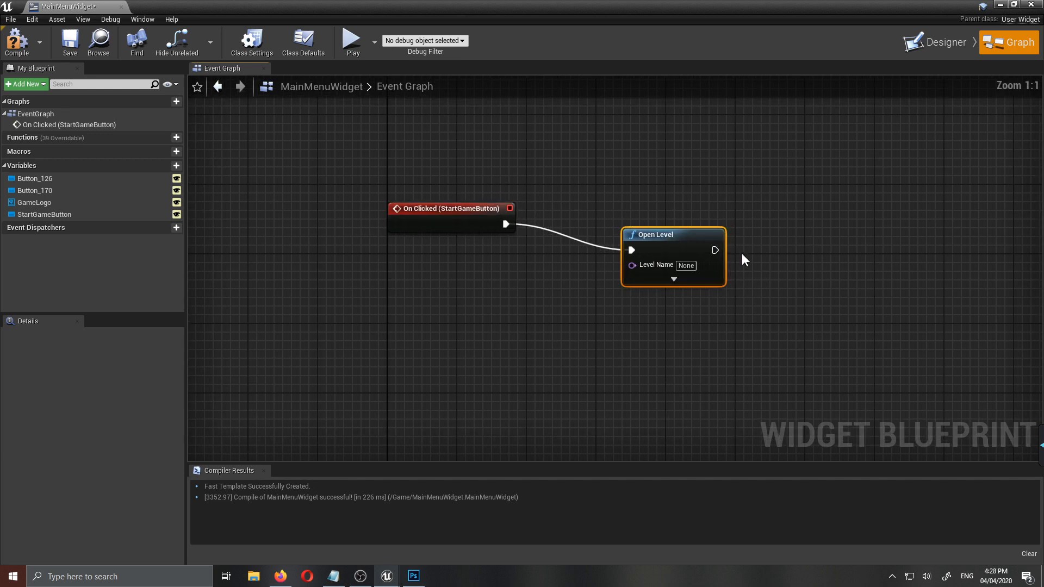
drag(673, 246, 682, 220)
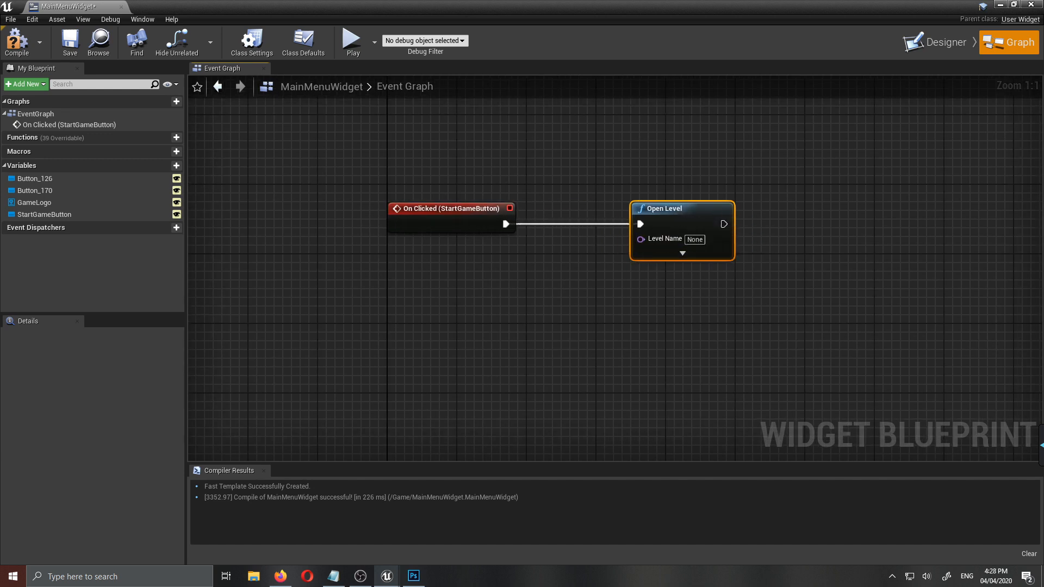
- Copy the map name ThirdPersonExampleMap from ThirdPersonBP/Maps and paste it as the Open Level node's Level Name
drag(422, 2, 532, 86)
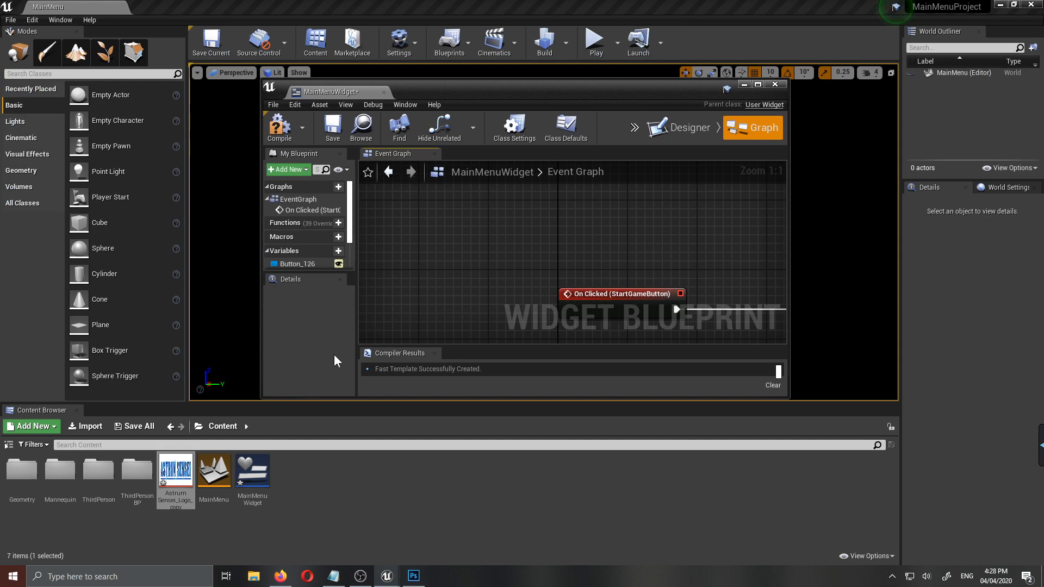
double_click(137, 478)
double_click(60, 470)
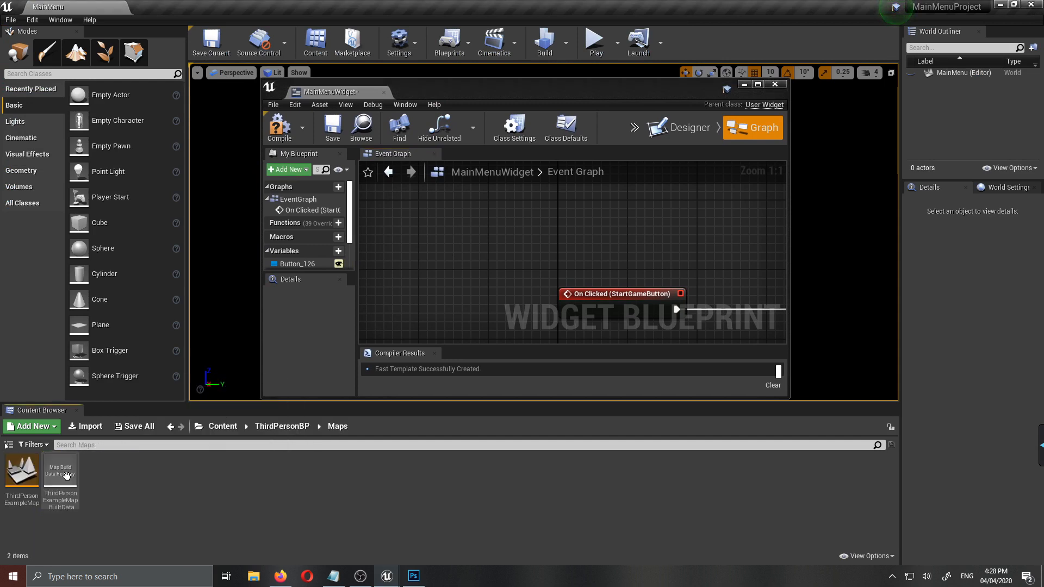
click(33, 497)
key(F2)
key(ctrl+c)
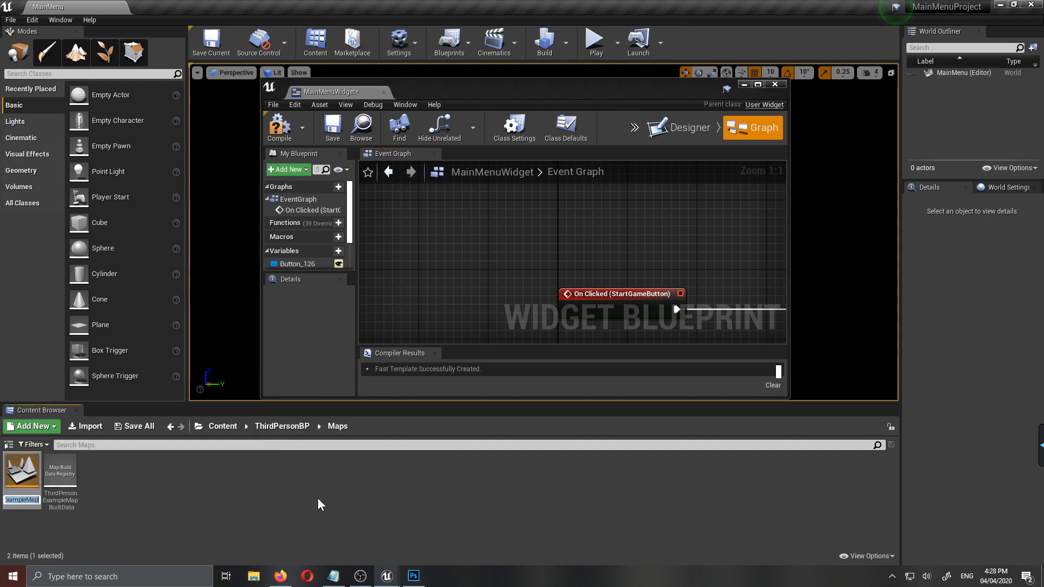
drag(571, 88, 580, 1)
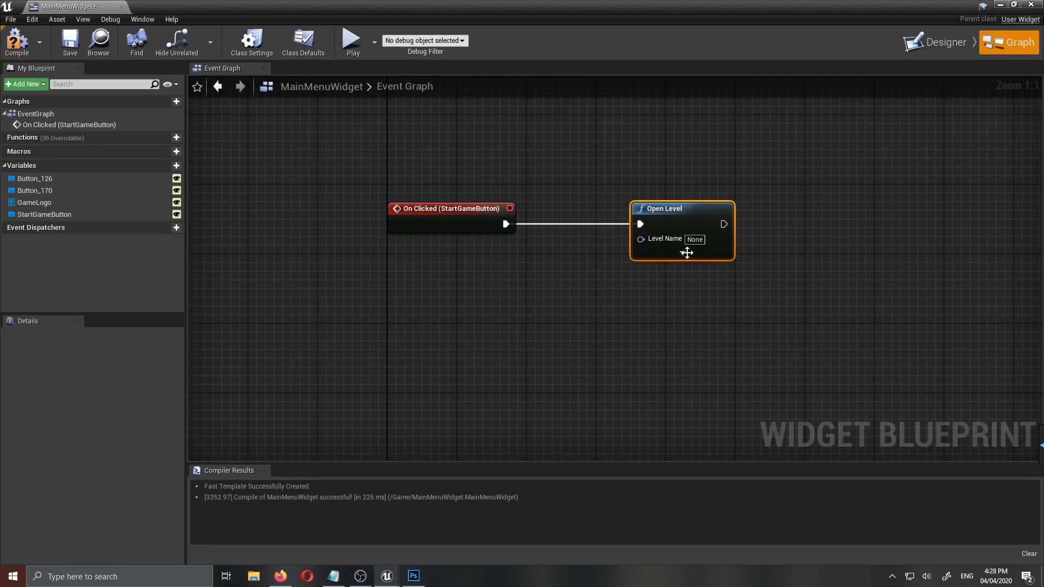
click(695, 240)
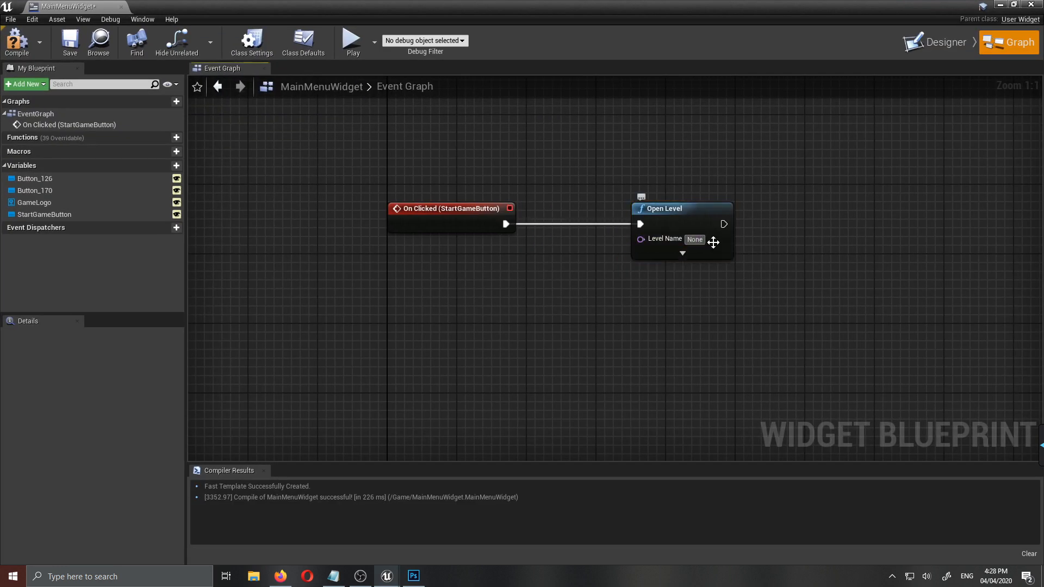
key(ctrl+v)
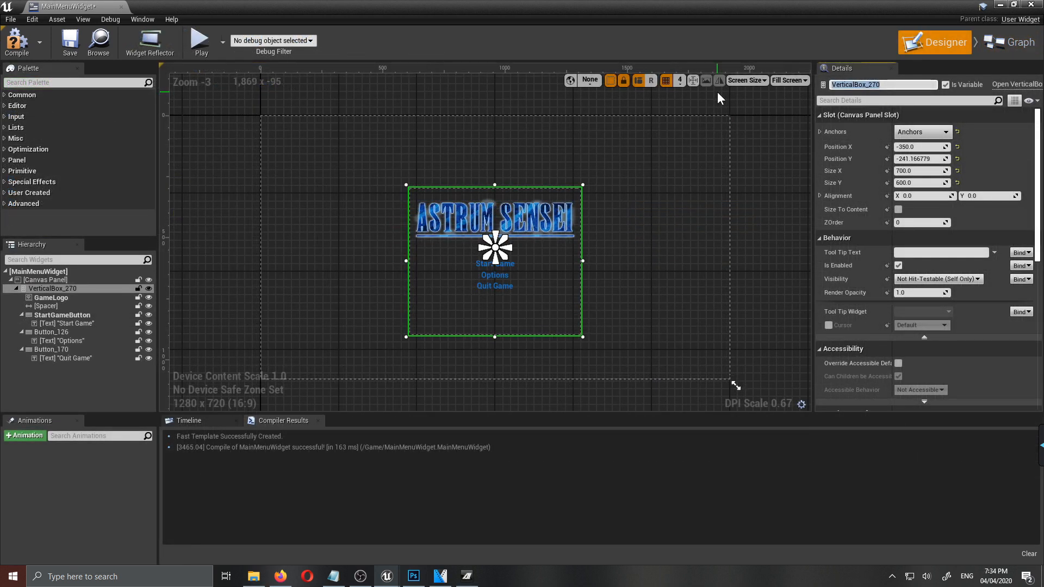
- Rename the Vertical Box as MainMenu
text(MainMen)
text(y)
key(BackSpace)
text(u)
key(Return)
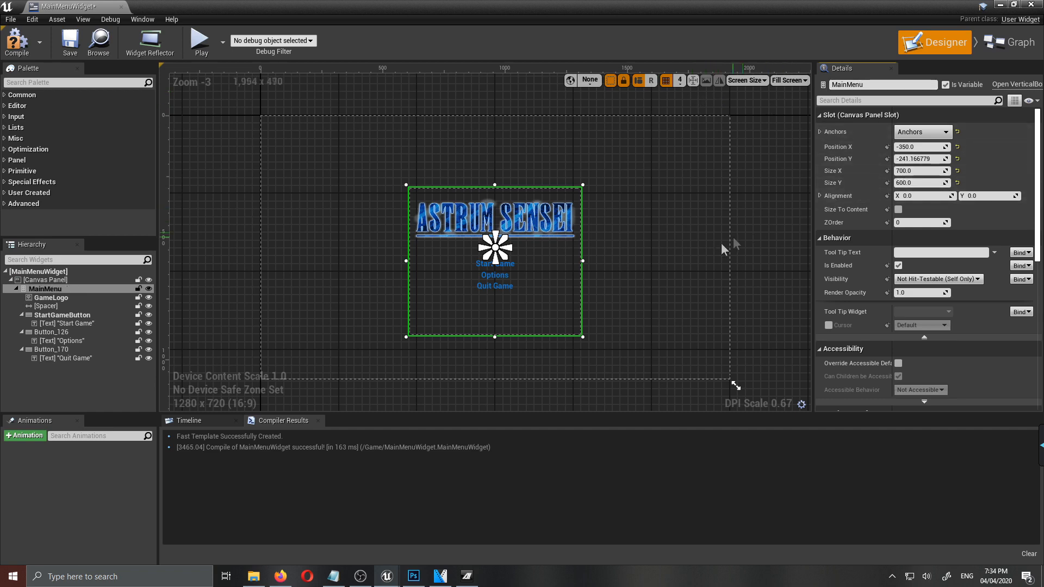
- Rename the button that holds the Options text as OptionsButton
right_drag(668, 317, 678, 322)
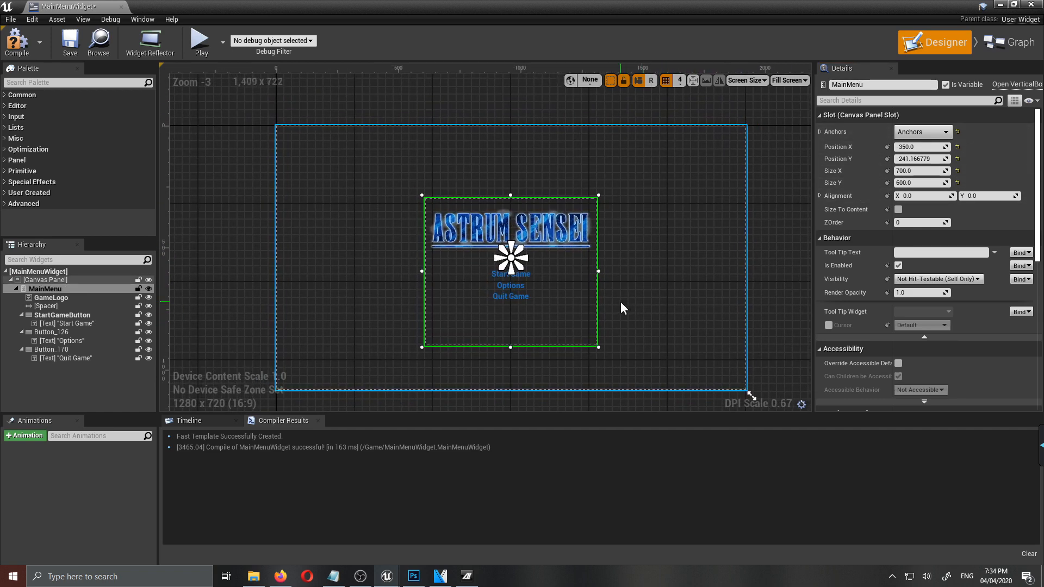
scroll(621, 302, up, 2)
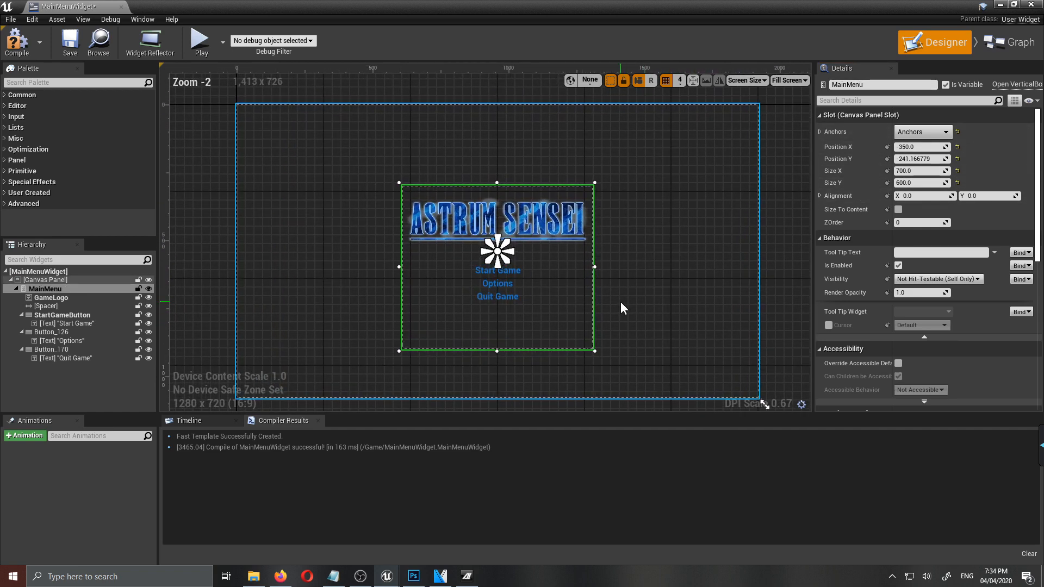
click(47, 332)
click(42, 336)
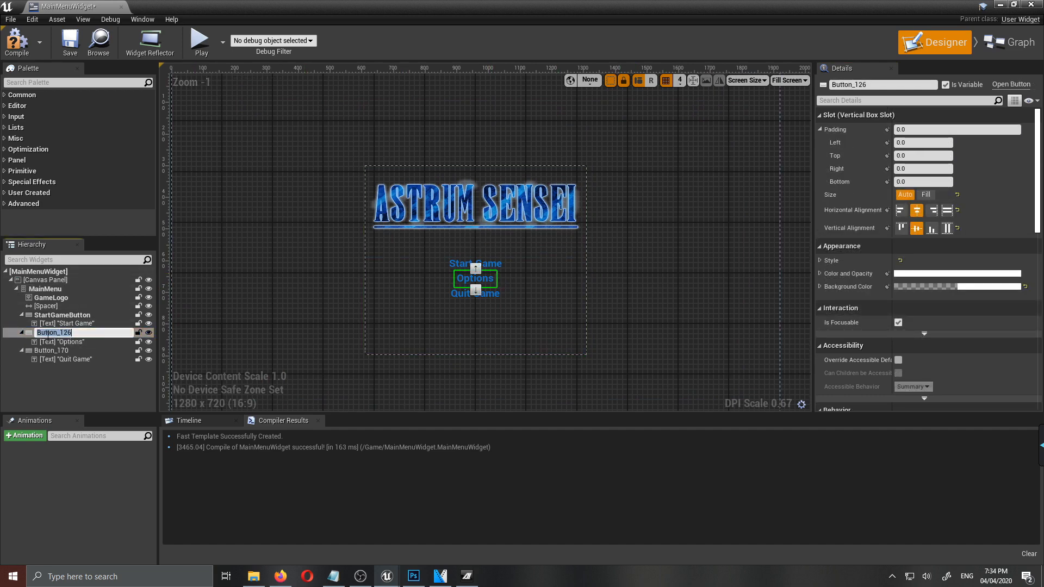
text(Options)
key(Return)
- Rename the button that holds the Quit Game text as QuitGameButton
click(55, 349)
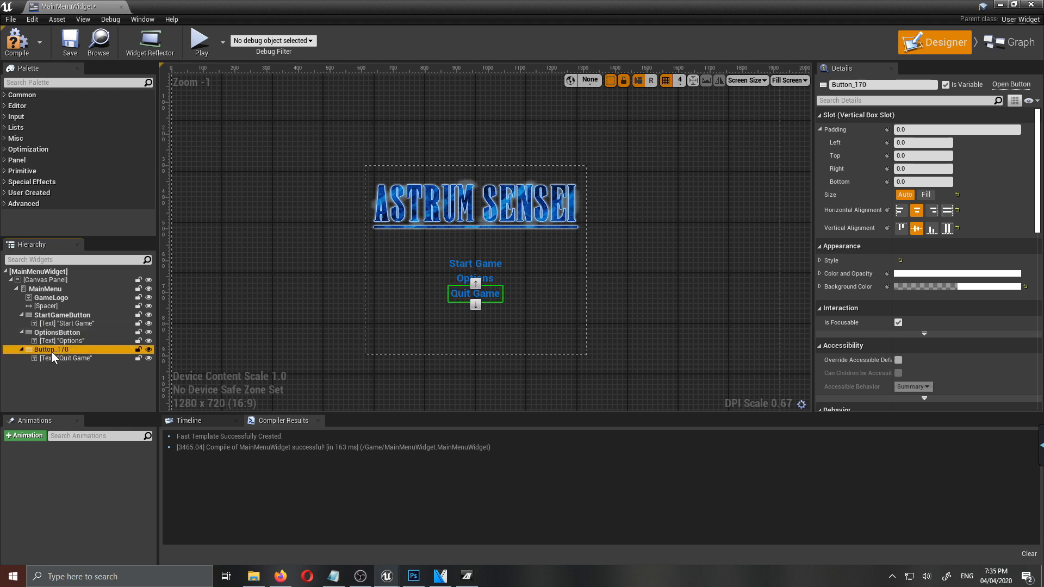
click(51, 351)
text(QuitGameButt)
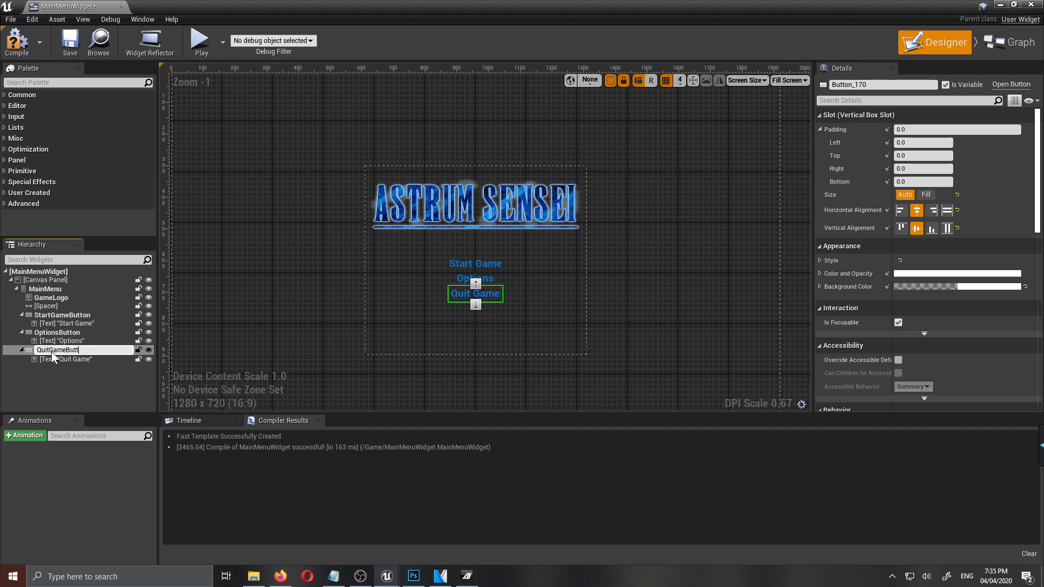
text(on)
key(Return)
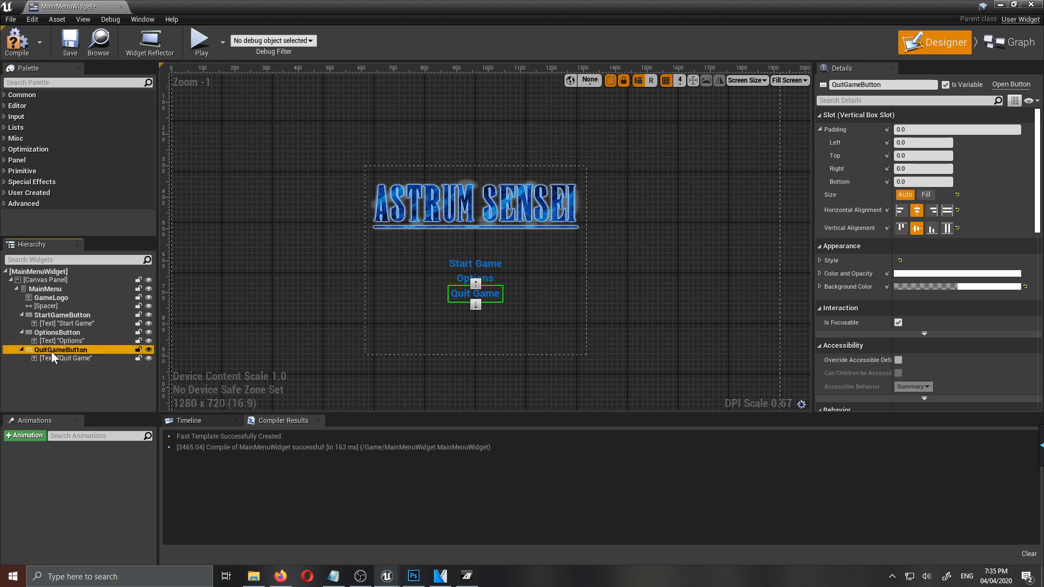
- Add an On Clicked event for QuitGameButton, selecting the button itself rather than its text
scroll(432, 306, up, 3)
right_drag(576, 276, 587, 306)
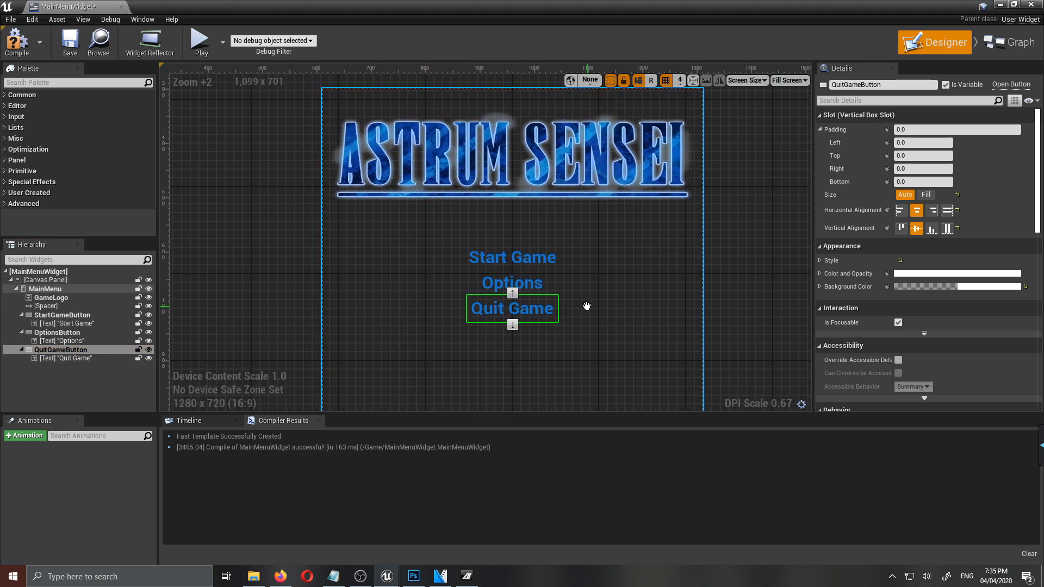
click(614, 294)
click(544, 309)
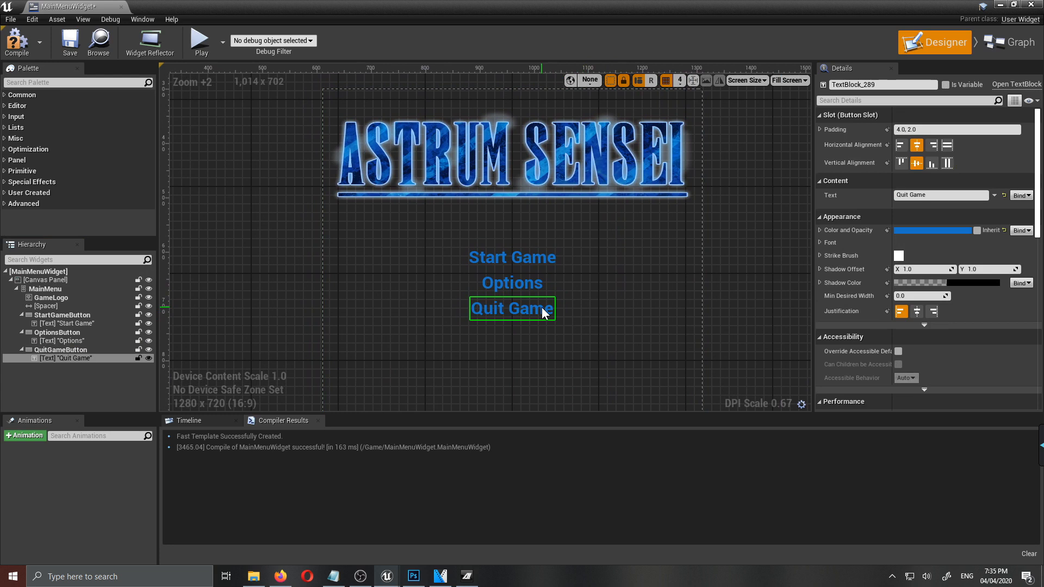
right_drag(688, 364, 629, 342)
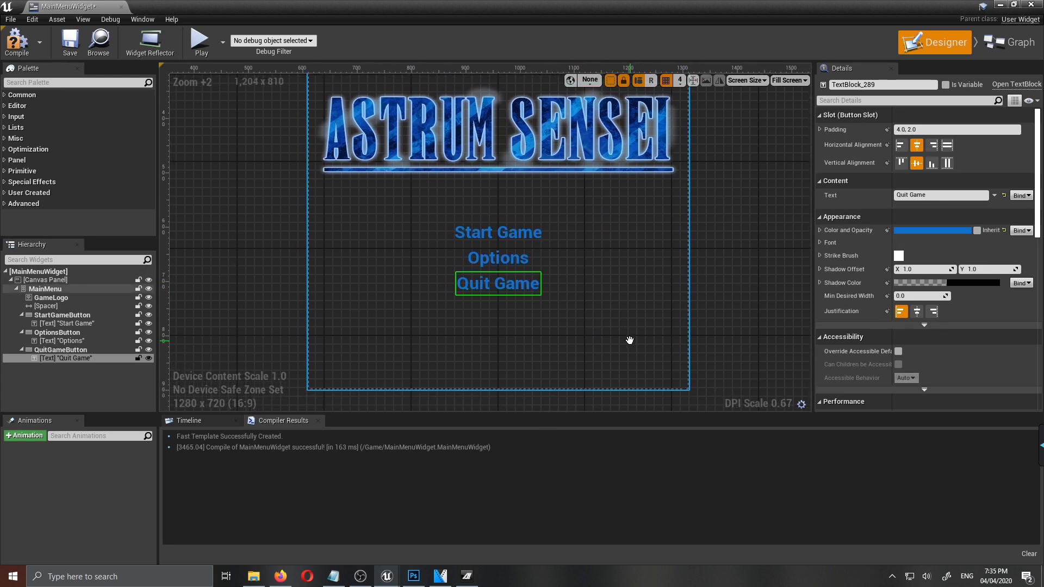
scroll(1003, 357, down, 10)
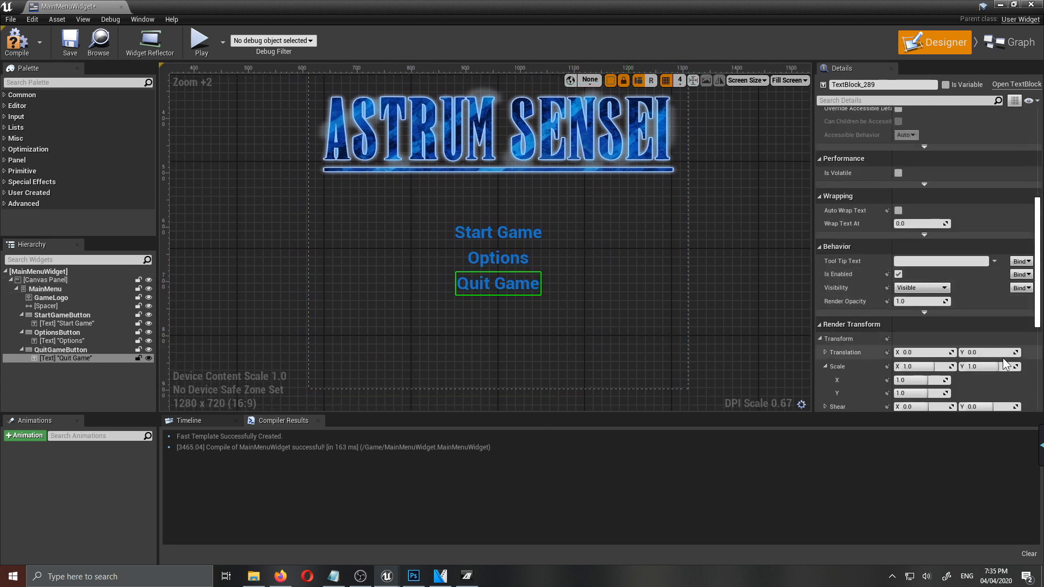
scroll(1001, 357, down, 5)
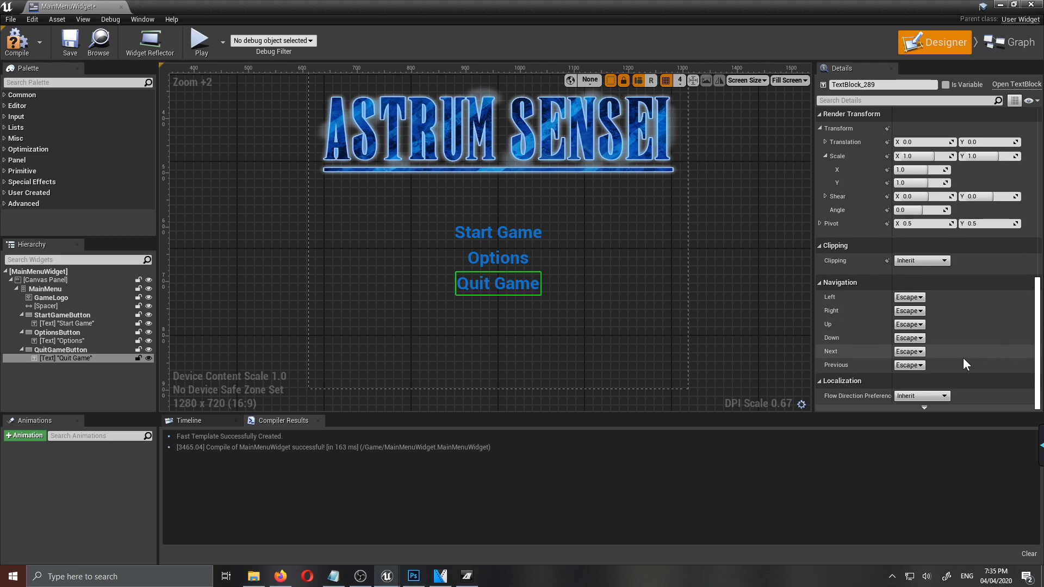
click(88, 351)
scroll(946, 345, down, 3)
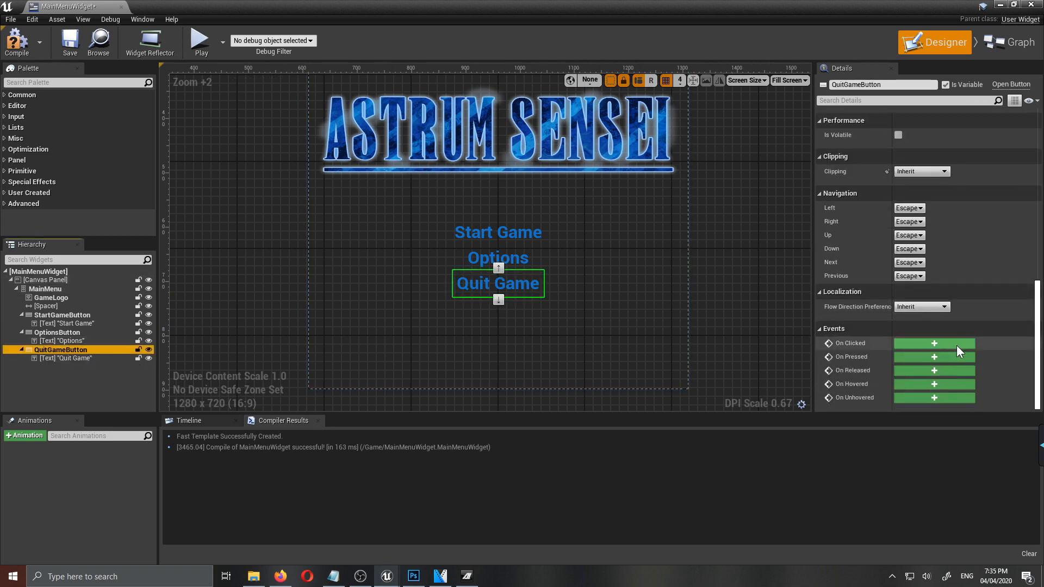
click(925, 345)
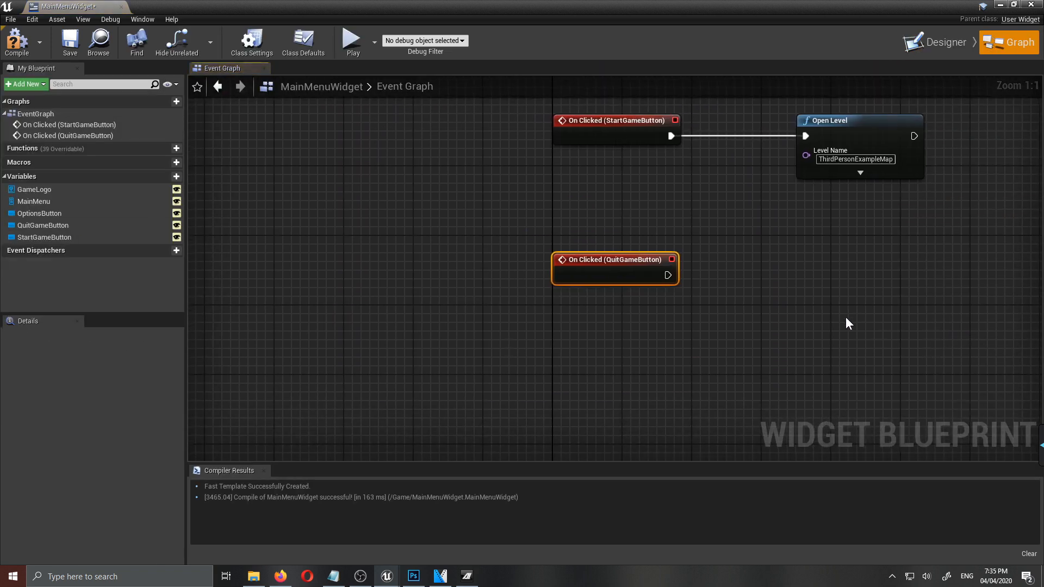
- Add a Set Visibility node to the QuitGameButton On Clicked event and place it beside the event
right_drag(864, 263, 712, 337)
drag(516, 357, 705, 357)
text(se)
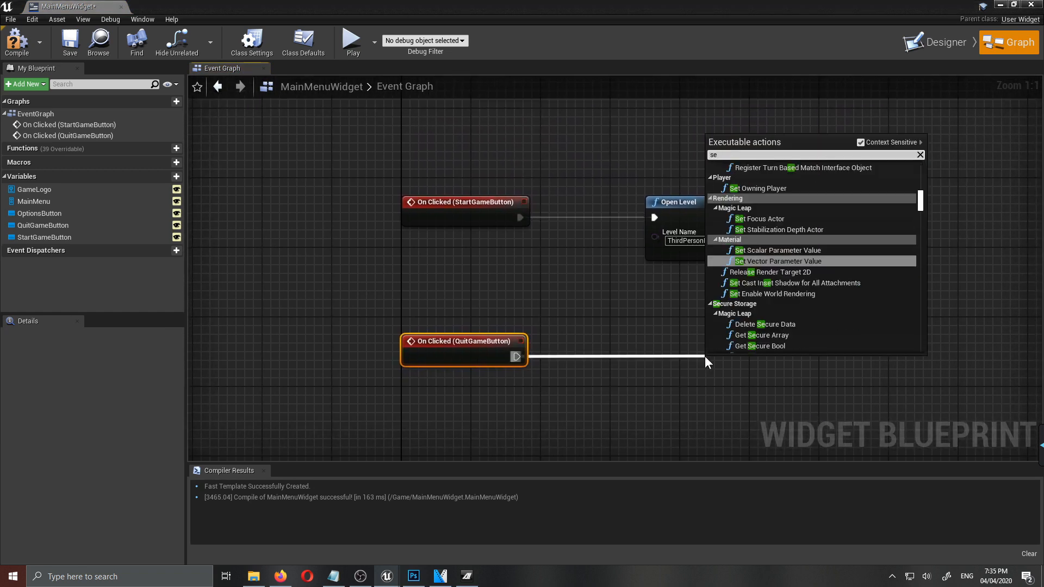
text(t)
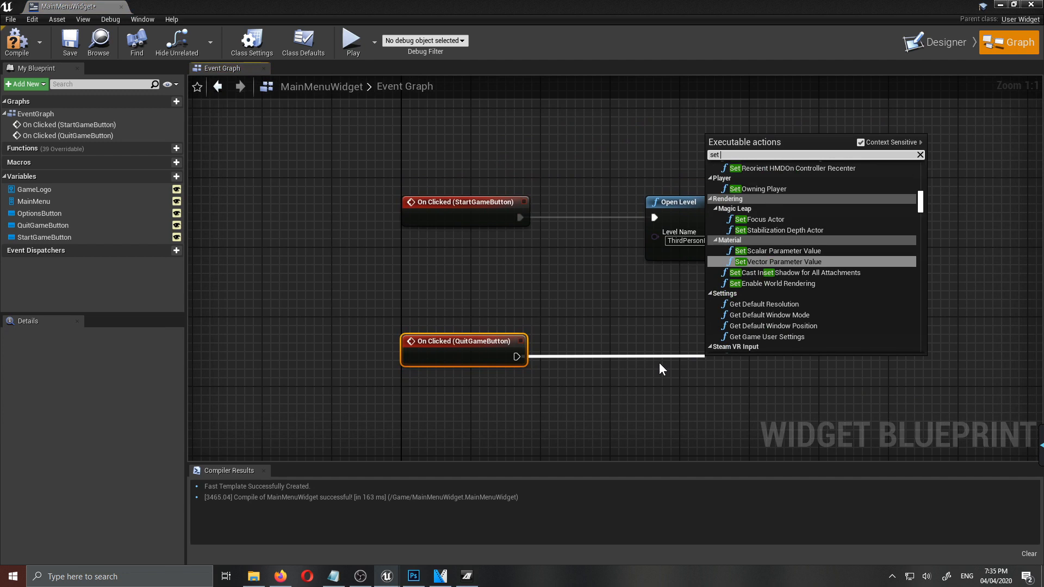
text( visi)
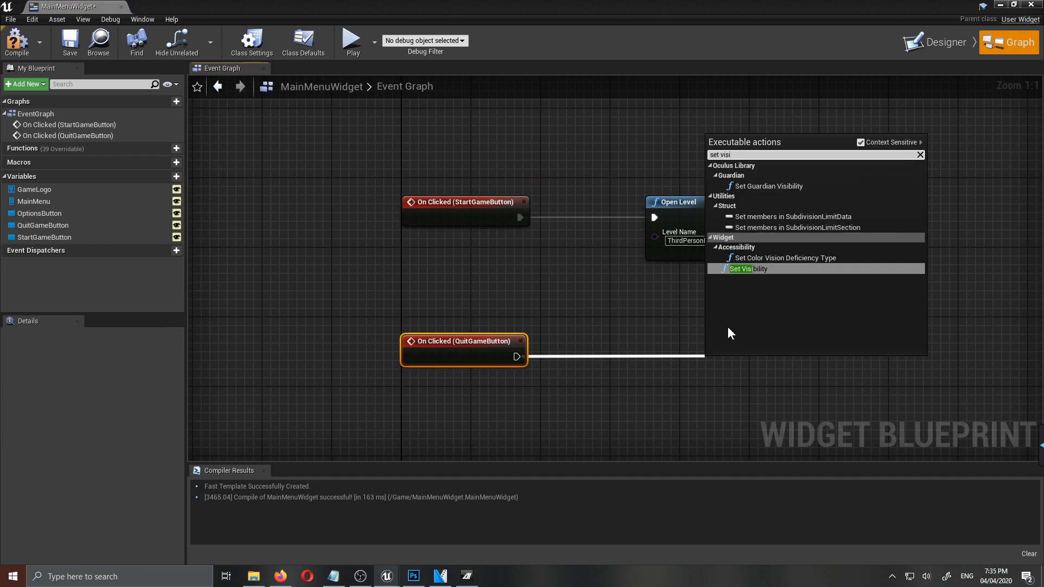
click(748, 269)
drag(734, 367, 700, 347)
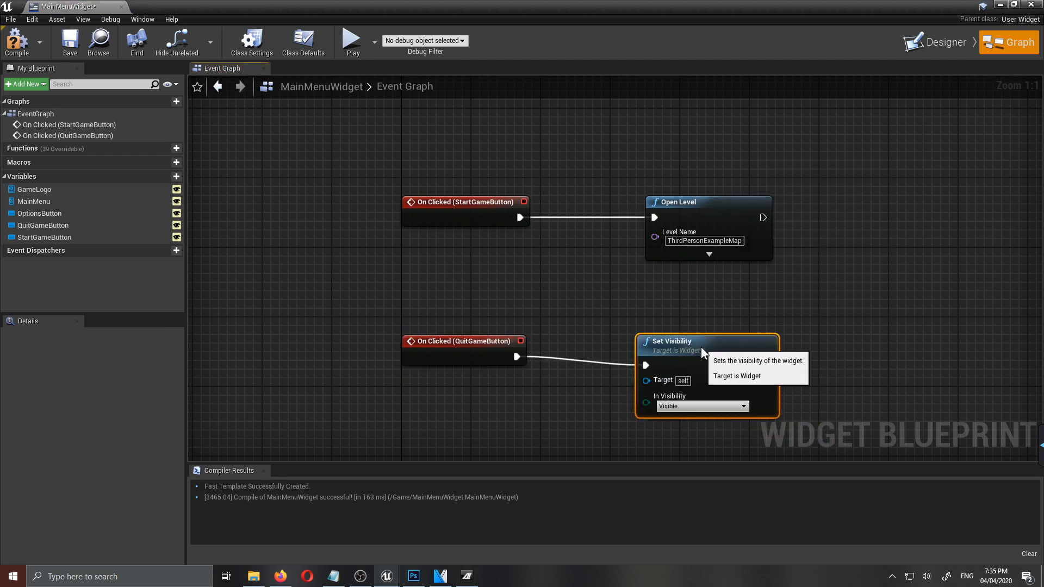
- Connect a MainMenu variable getter to the Set Visibility node's Target and set In Visibility to Hidden
drag(37, 227, 488, 295)
click(29, 202)
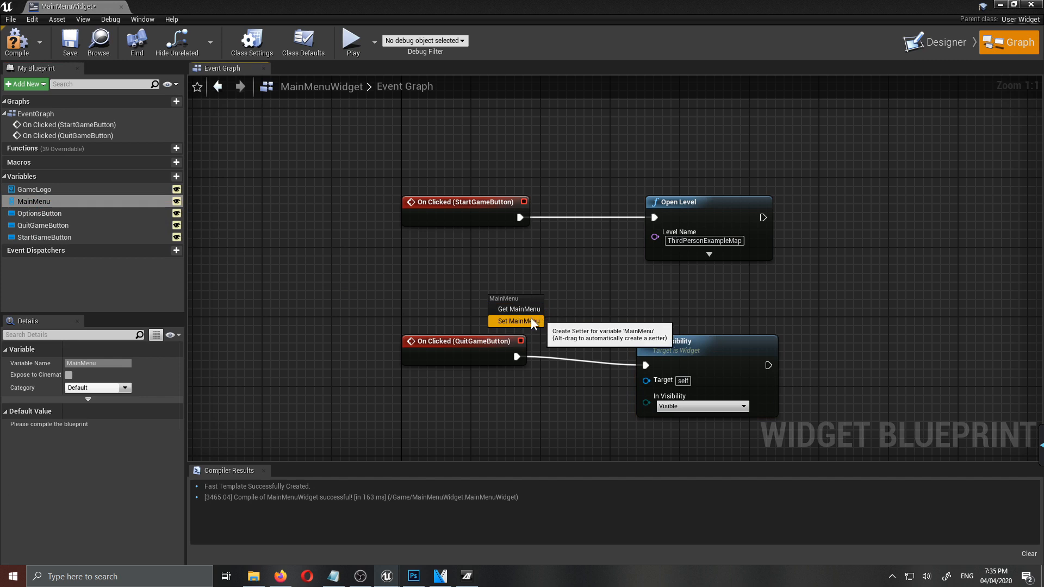
click(513, 309)
drag(548, 301, 654, 381)
click(679, 405)
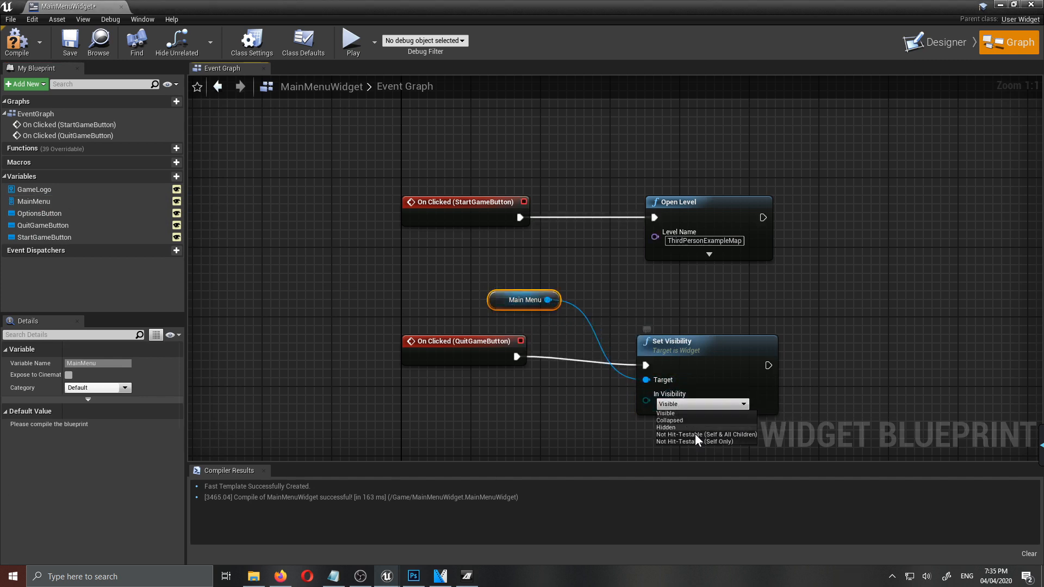
click(676, 428)
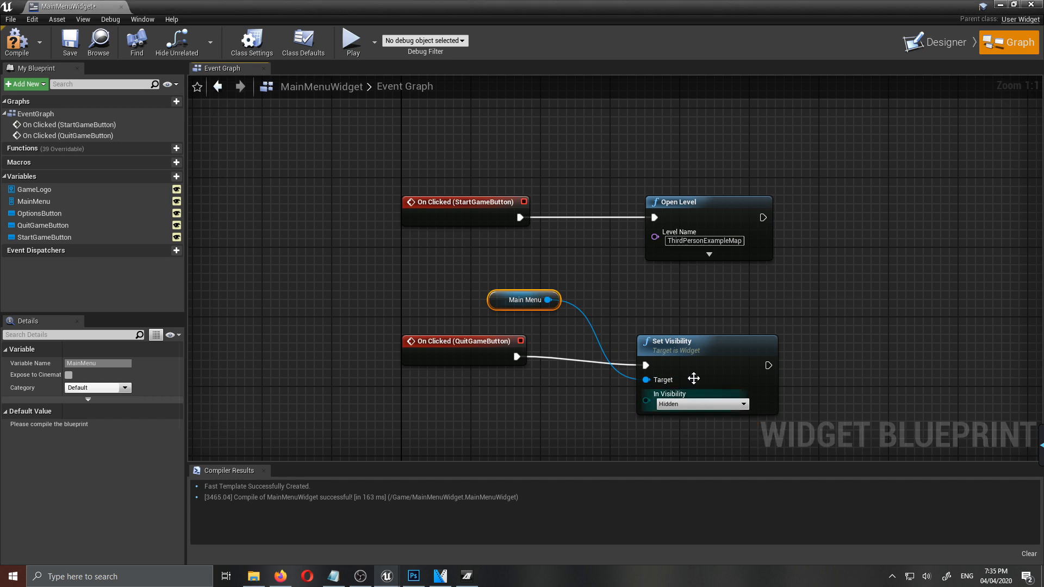
- Set the size of the vertical box for the quit prompt to 450 by 150
right_drag(856, 391, 832, 237)
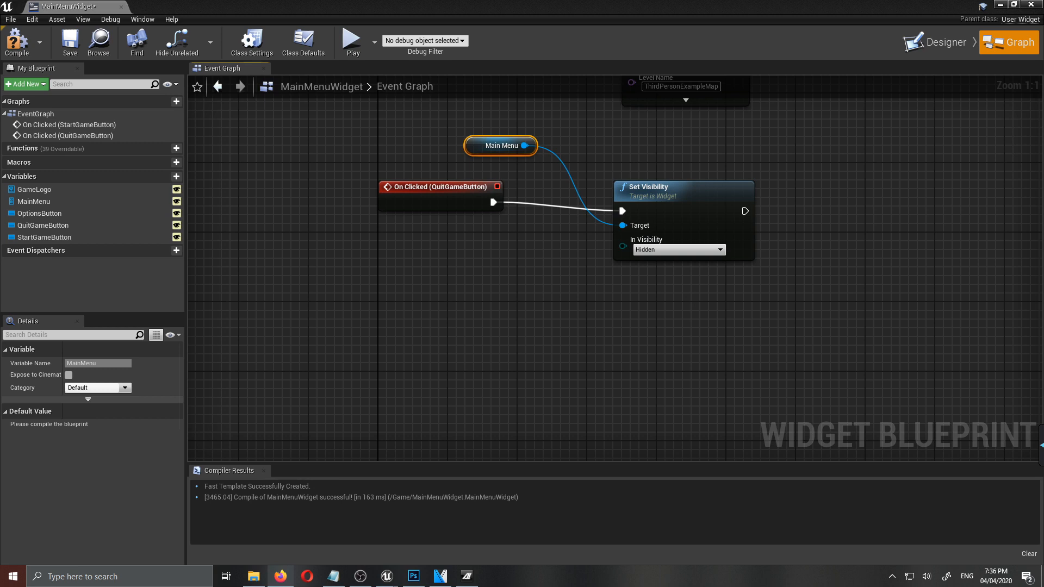
right_drag(856, 272, 761, 326)
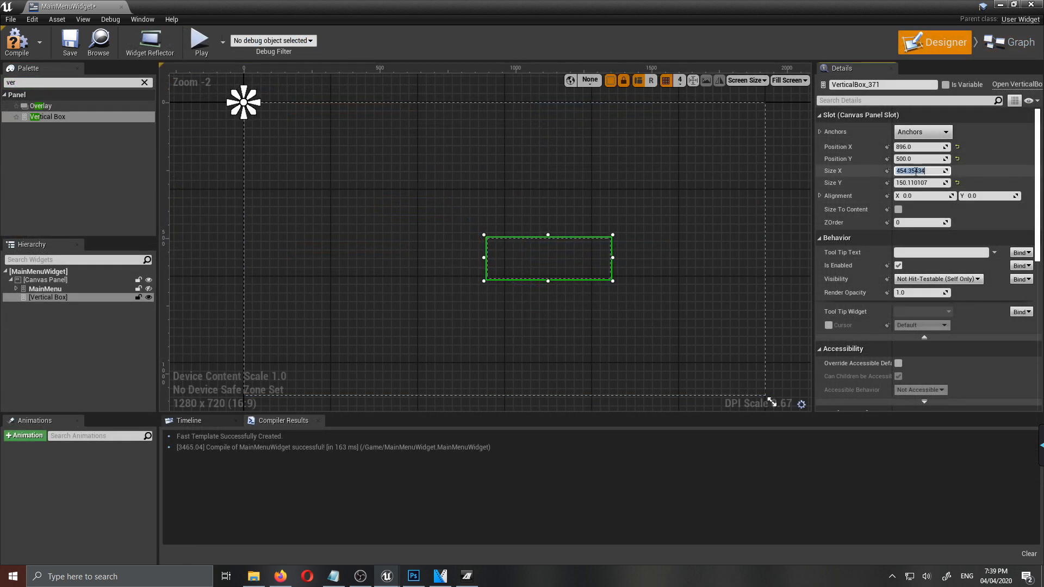
key(Return)
- Add a text block to the vertical box reading "Are you sure you want to quit?"
click(144, 82)
drag(36, 192, 505, 229)
click(924, 208)
text(Are you sure you want to quit?)
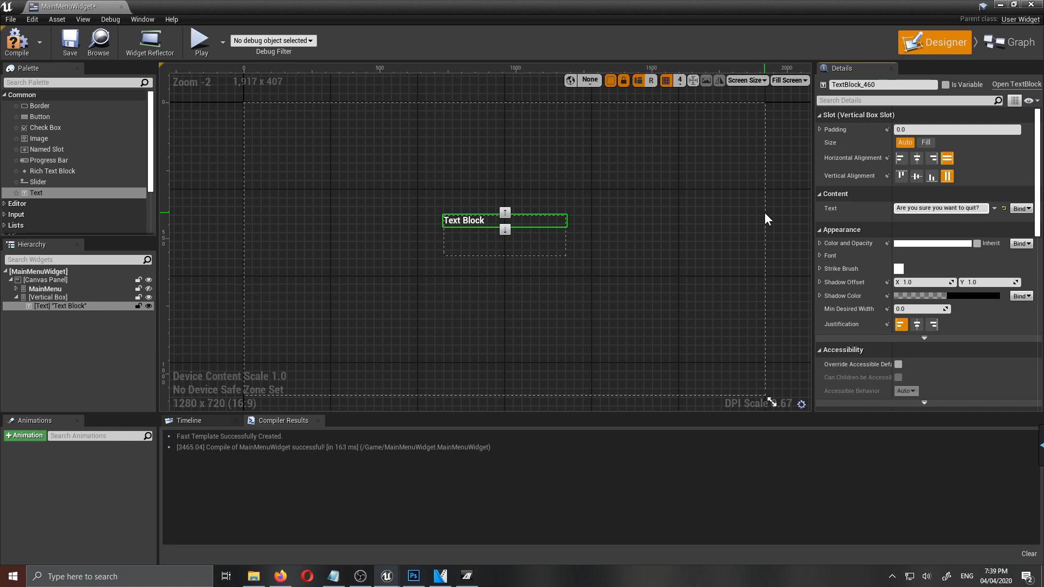
key(Return)
- Add two buttons below the question with a text block inside each, and select the upper button
drag(40, 117, 506, 239)
scroll(505, 239, up, 8)
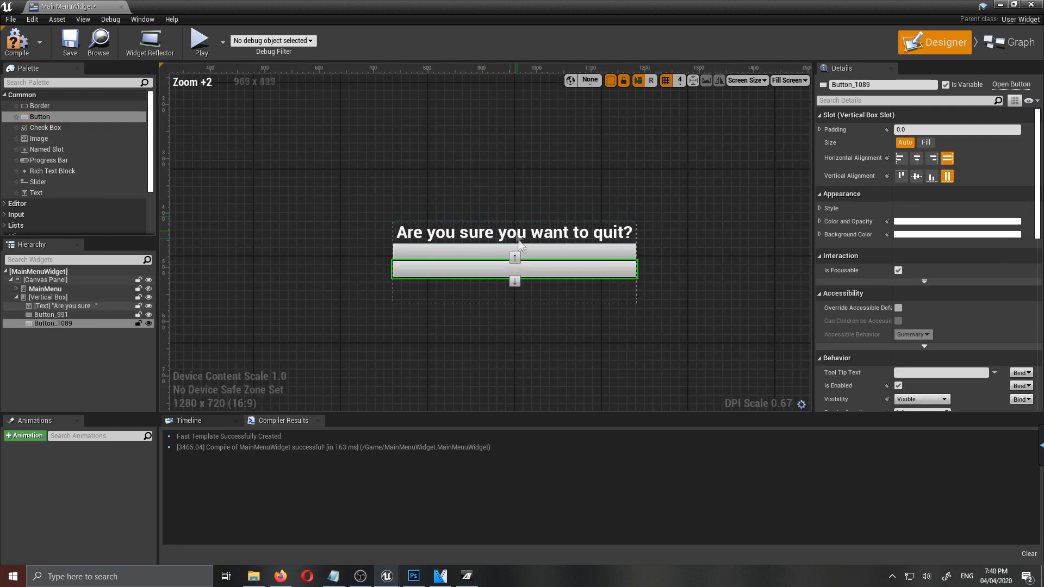
drag(40, 196, 490, 293)
click(593, 260)
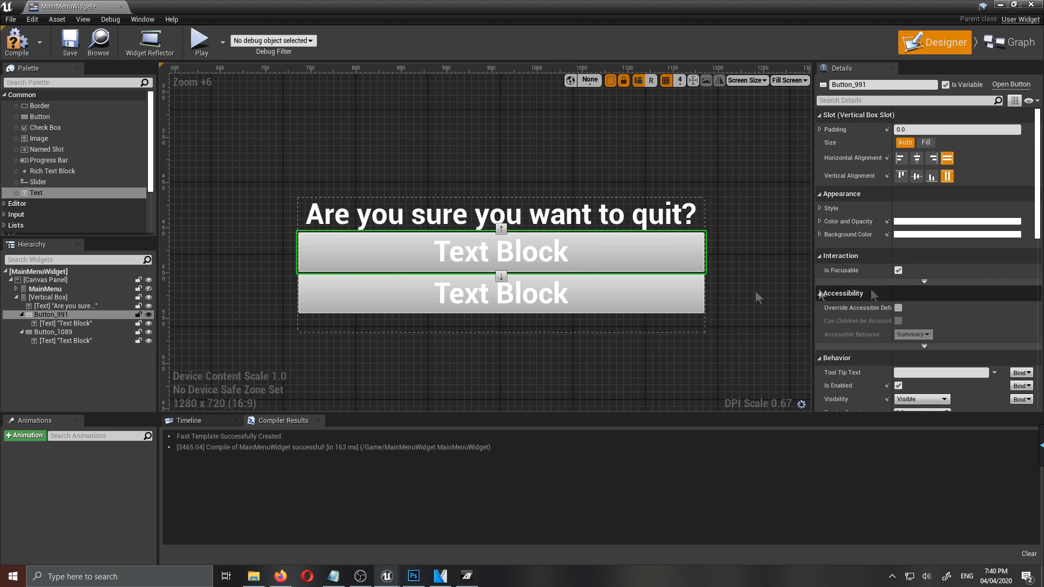
scroll(957, 353, down, 2)
scroll(951, 353, up, 2)
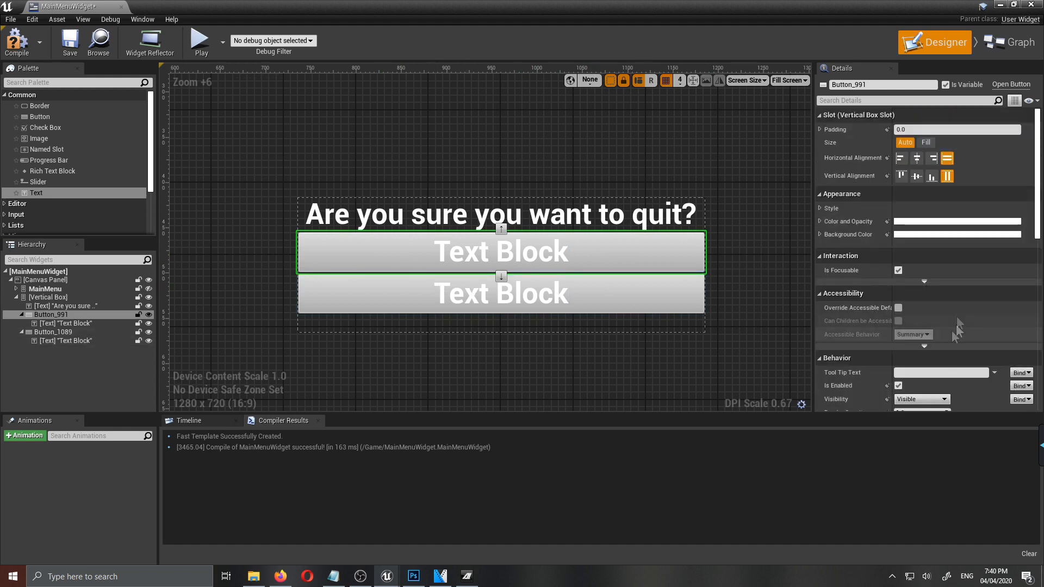
click(820, 221)
drag(924, 274, 946, 273)
click(914, 273)
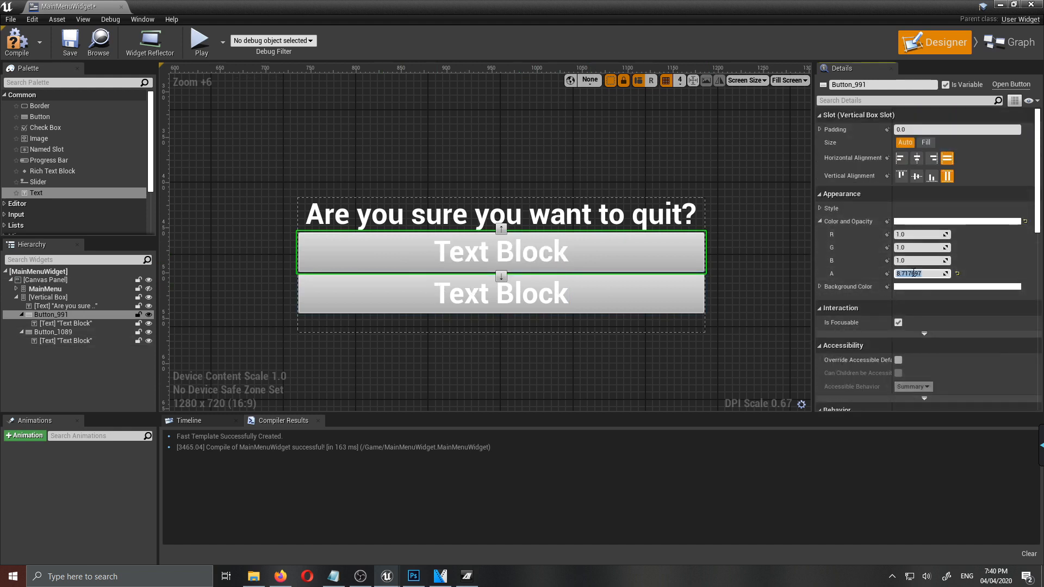
- Set the Background Color alpha of both quit prompt buttons to 0
click(820, 286)
drag(928, 339, 907, 340)
click(928, 340)
text(0)
key(Return)
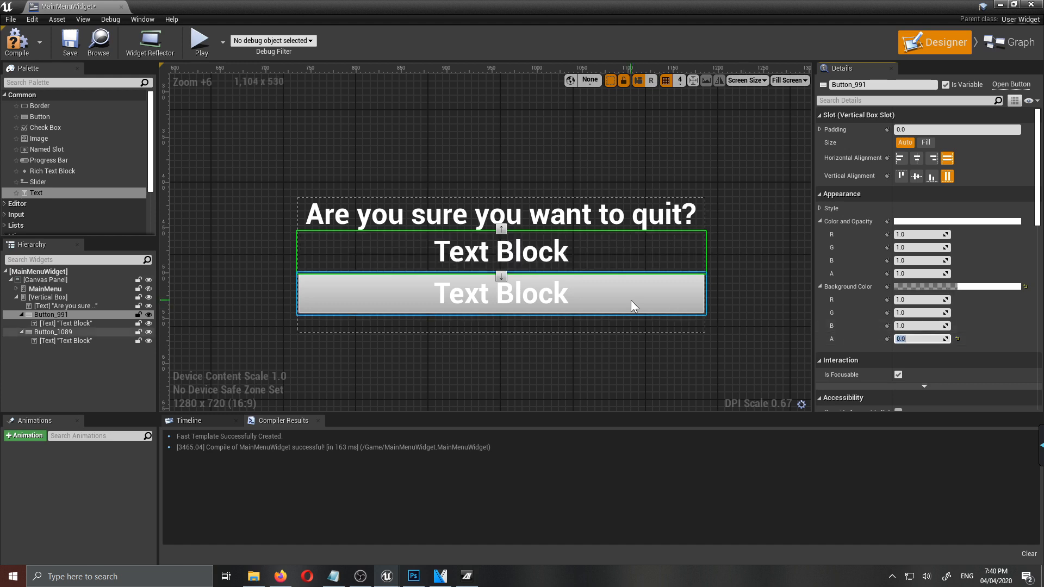
click(631, 304)
click(940, 339)
text(0)
key(Return)
- Set the upper button's text to "Yes" and the lower button's text to "No"
click(500, 251)
click(940, 196)
text(Yes)
key(Return)
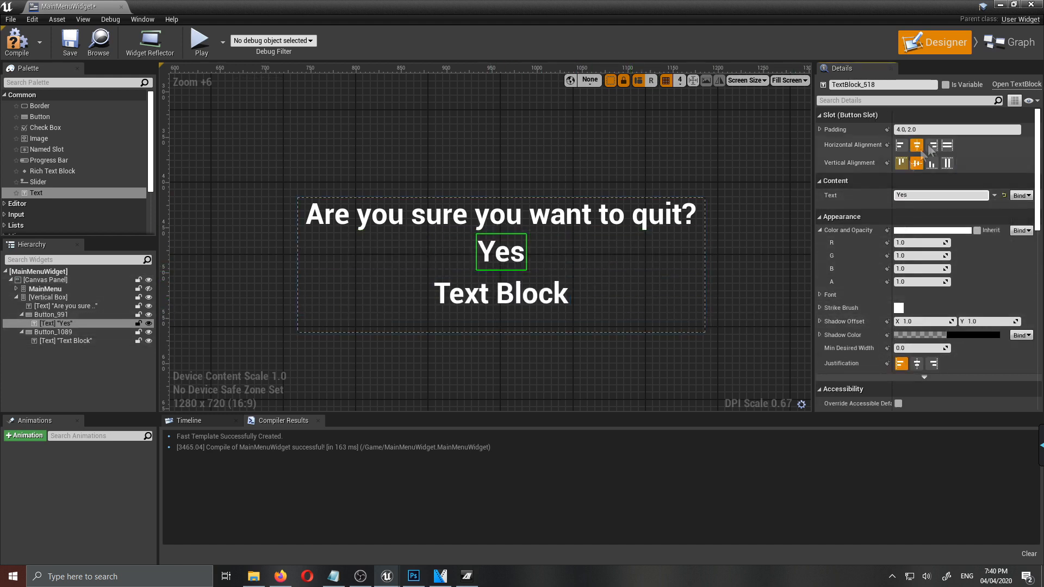
click(533, 297)
click(940, 195)
text(No)
key(Return)
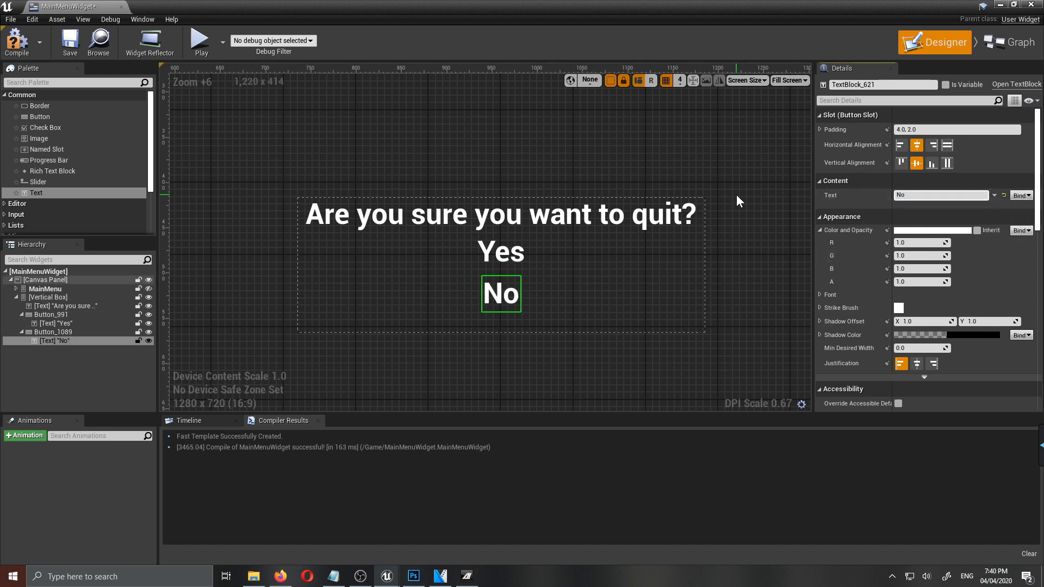
- Set the font size of the No and Yes texts to 18
click(820, 230)
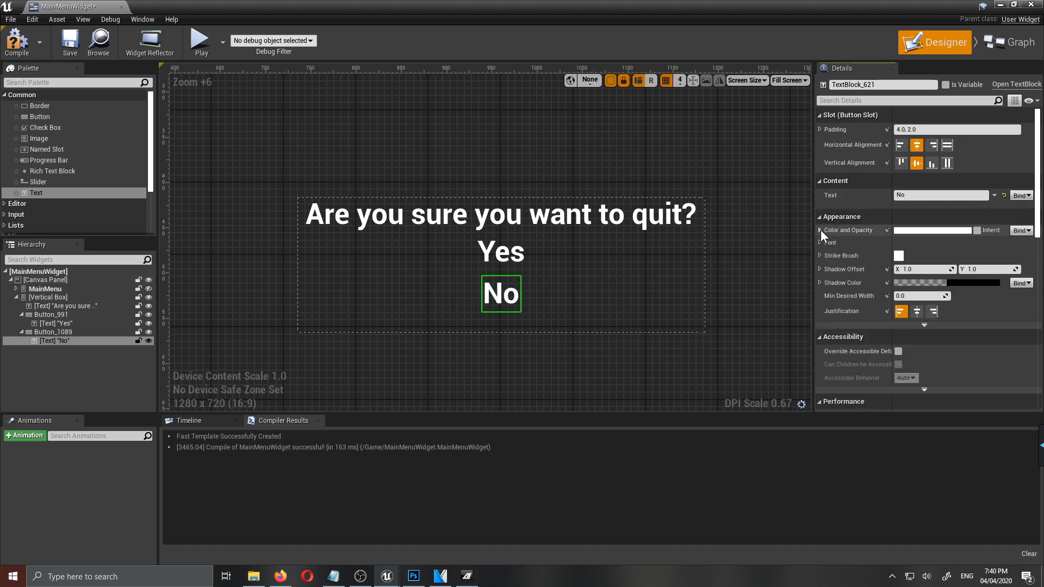
click(822, 243)
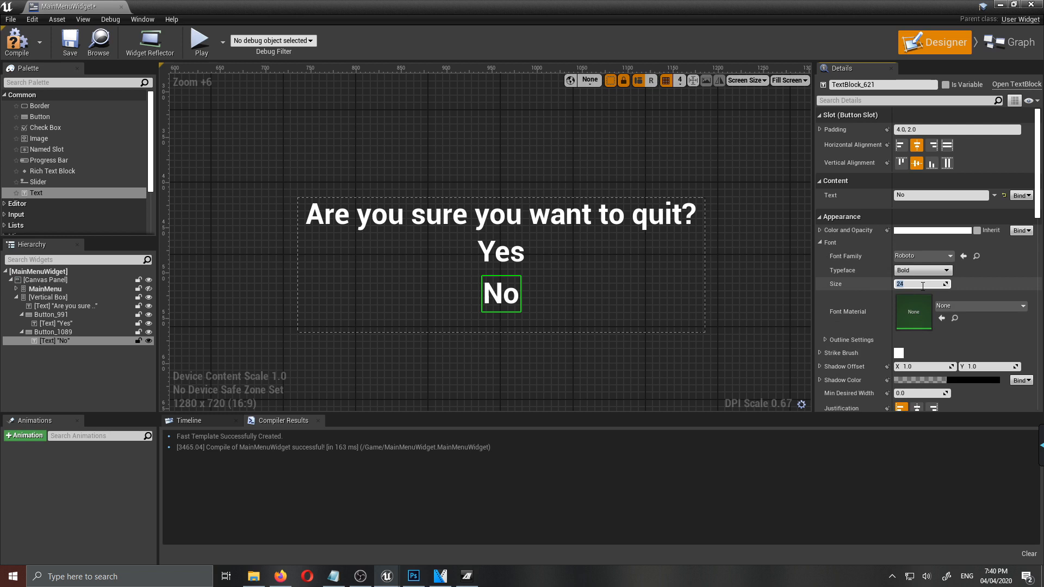
text(18)
key(Return)
click(501, 252)
click(922, 285)
text(18)
key(Return)
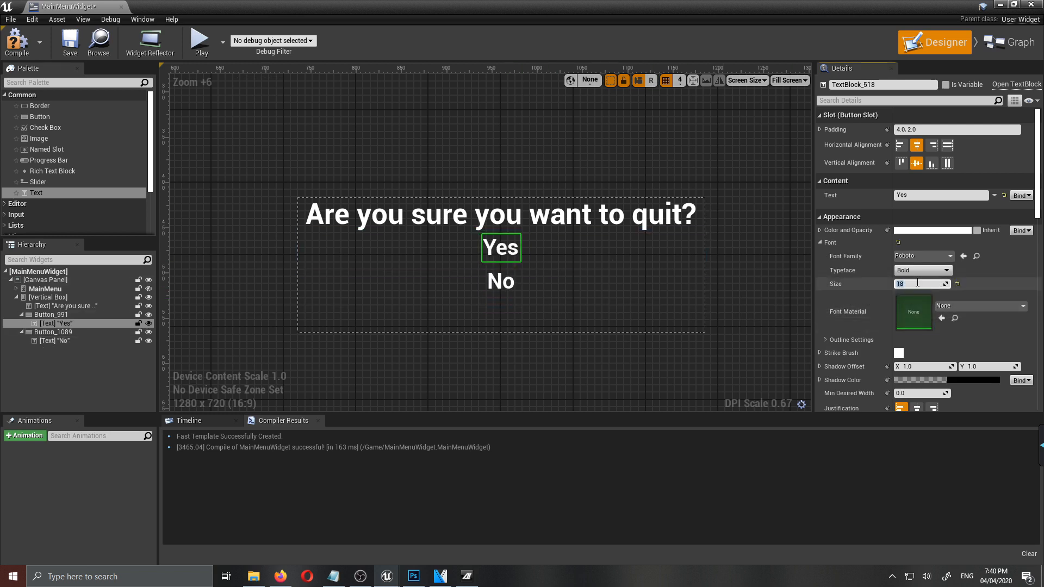
- Center the question text horizontally with font size 24 after trying 28, and compile the widget
click(593, 219)
click(921, 297)
text(28)
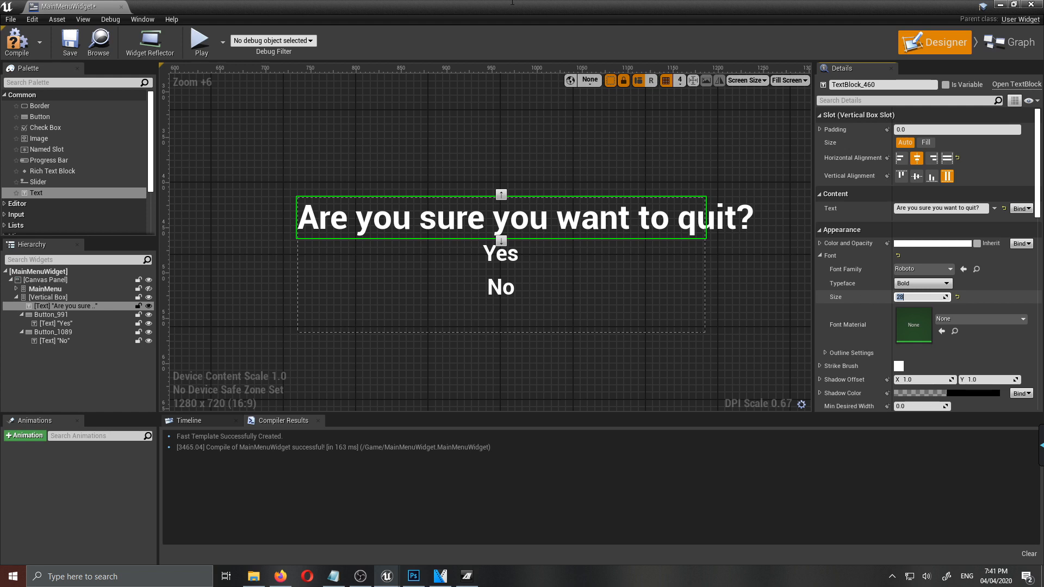
key(BackSpace)
text(4)
key(Return)
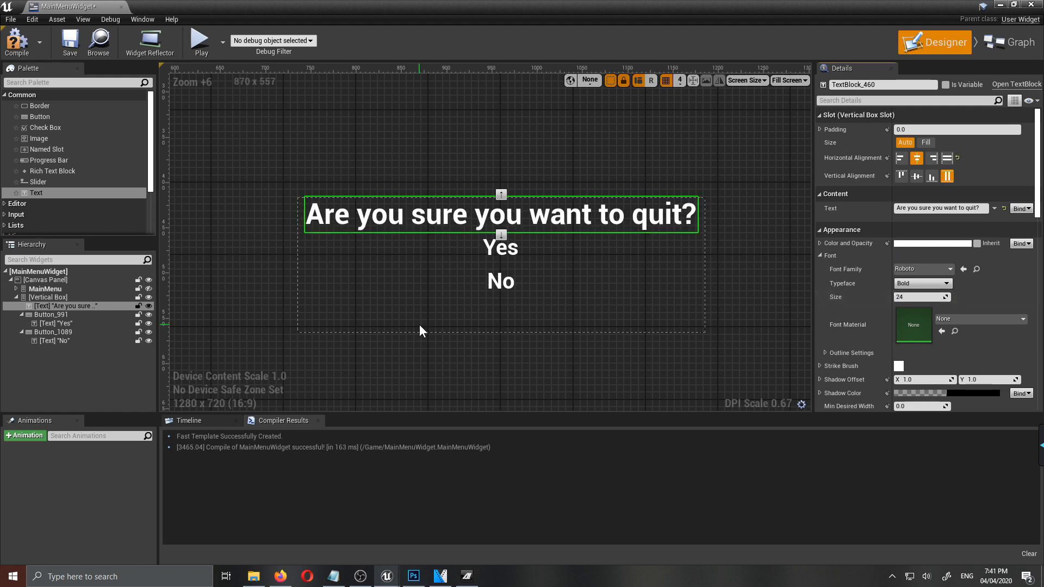
click(16, 43)
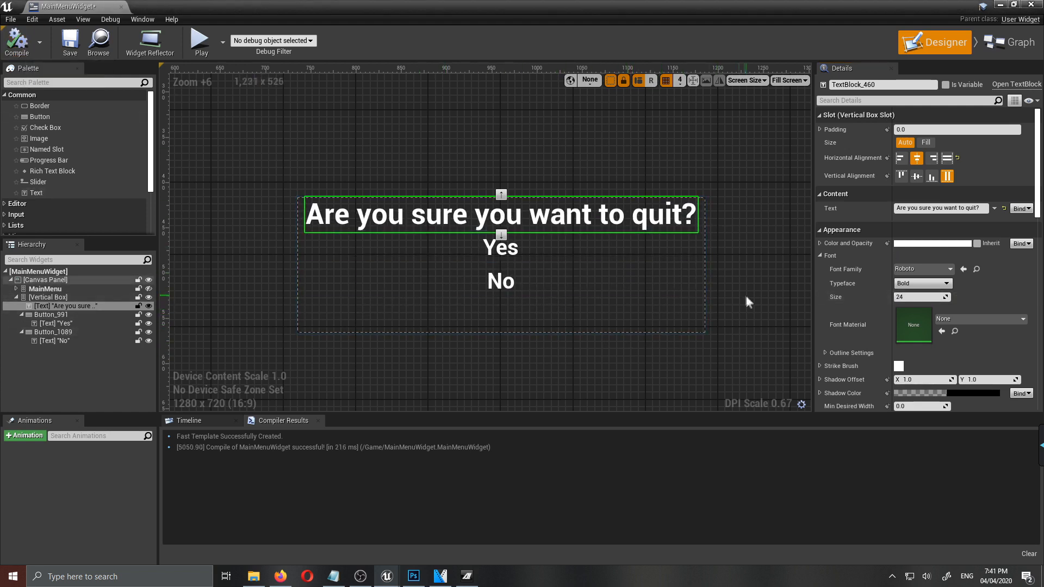
- Show MainMenu in the designer and give the question text the blue sampled from the Start Game text
click(148, 289)
click(931, 245)
click(918, 352)
click(533, 374)
click(861, 508)
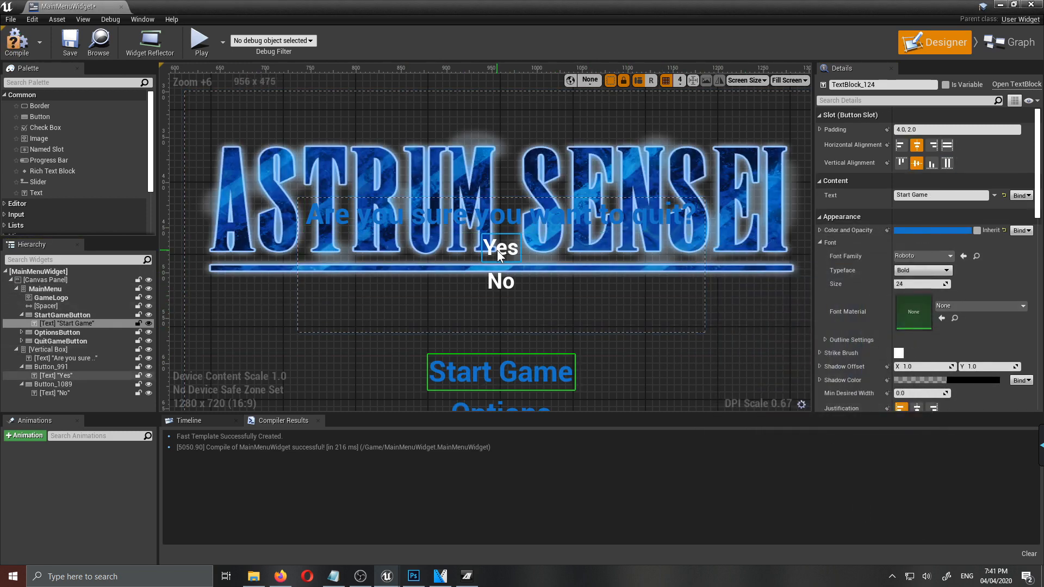
- Hide MainMenu in the designer and give the Yes text the blue sampled from the question text
click(54, 375)
click(148, 289)
click(956, 230)
click(942, 339)
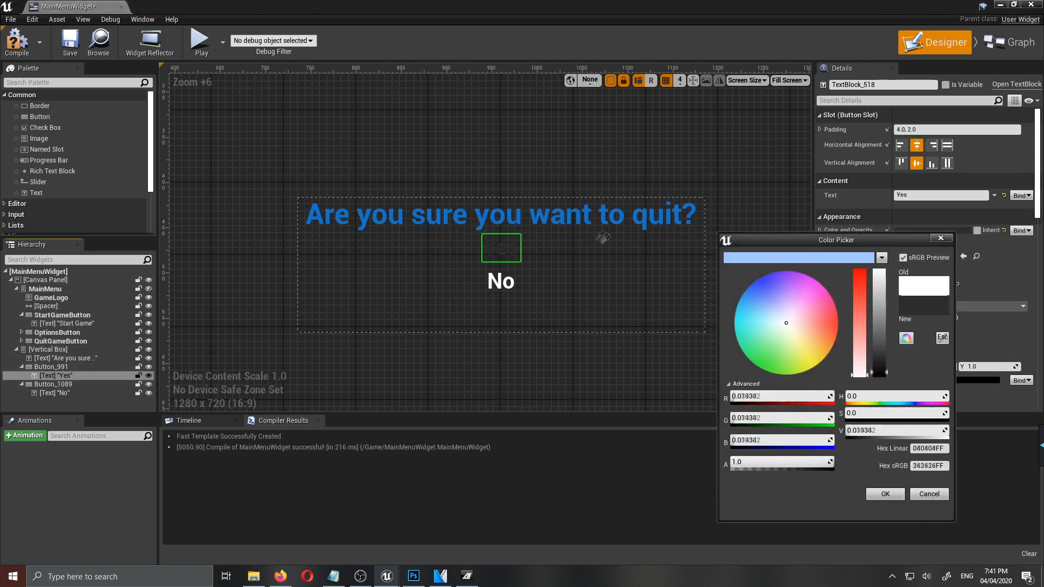
click(519, 218)
- Give the No text the blue sampled from the Yes text
click(55, 393)
click(954, 230)
click(942, 339)
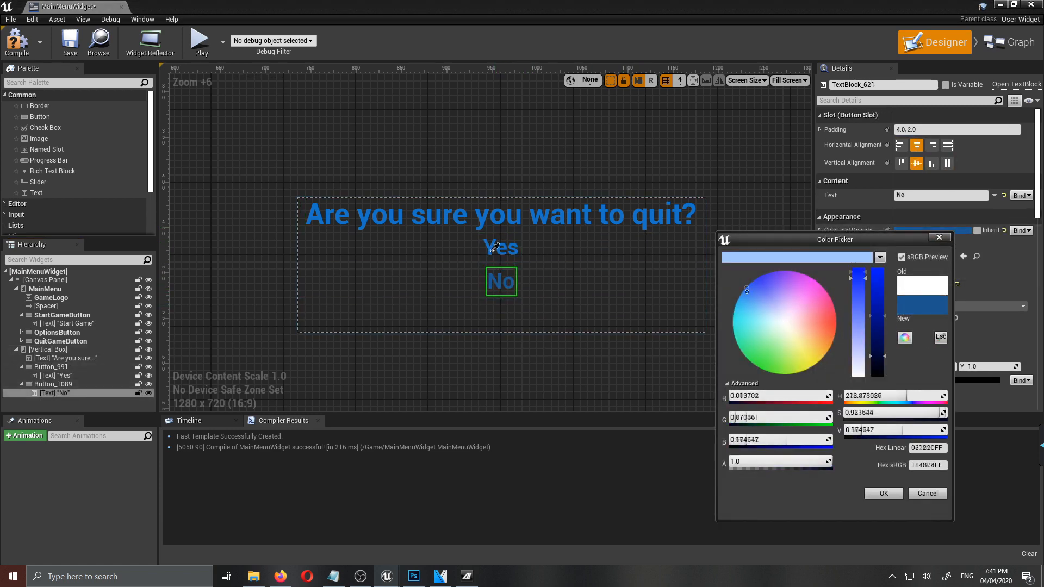
click(496, 245)
click(896, 495)
click(606, 382)
- Compile the widget and rename the quit prompt's vertical box AskQuit and its two buttons Yes and No
scroll(635, 348, down, 4)
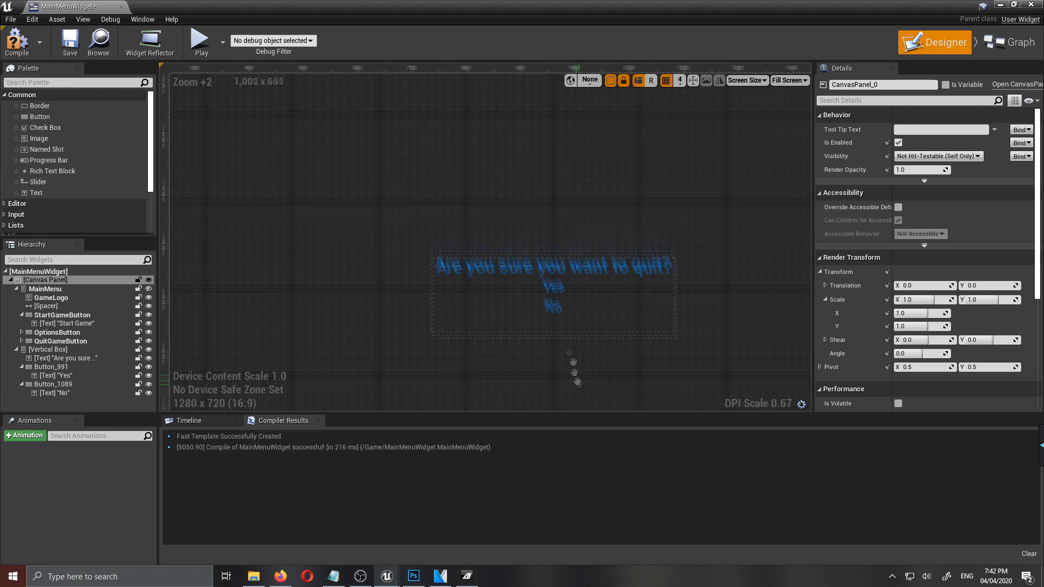
right_drag(579, 385, 585, 304)
click(17, 42)
click(141, 289)
scroll(91, 335, down, 1)
click(15, 361)
click(53, 369)
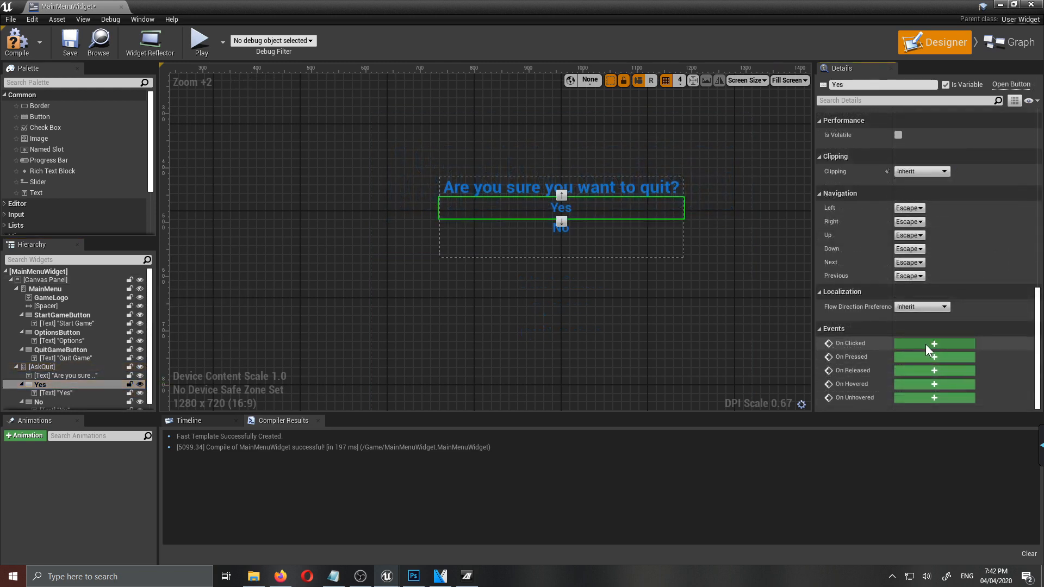
- Add an On Clicked event for the Yes button and connect it to a Quit Game node
click(926, 344)
right_drag(914, 286, 733, 369)
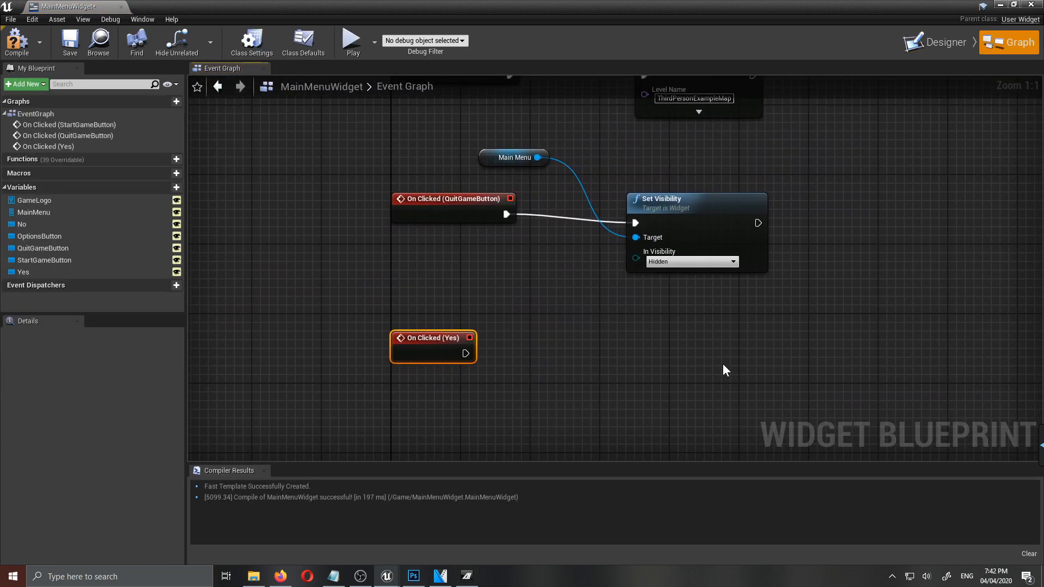
drag(466, 354, 612, 357)
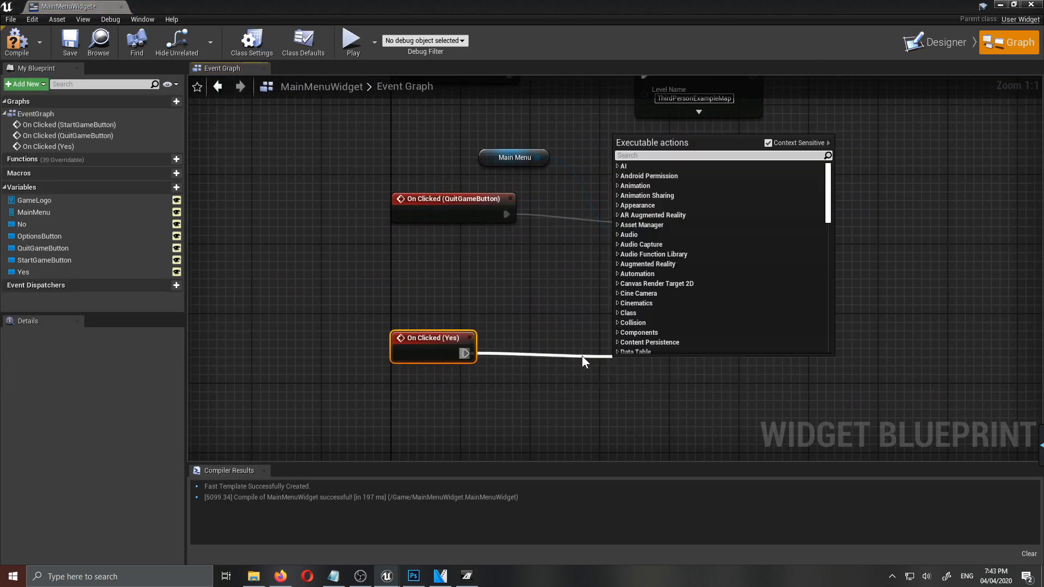
text(quit)
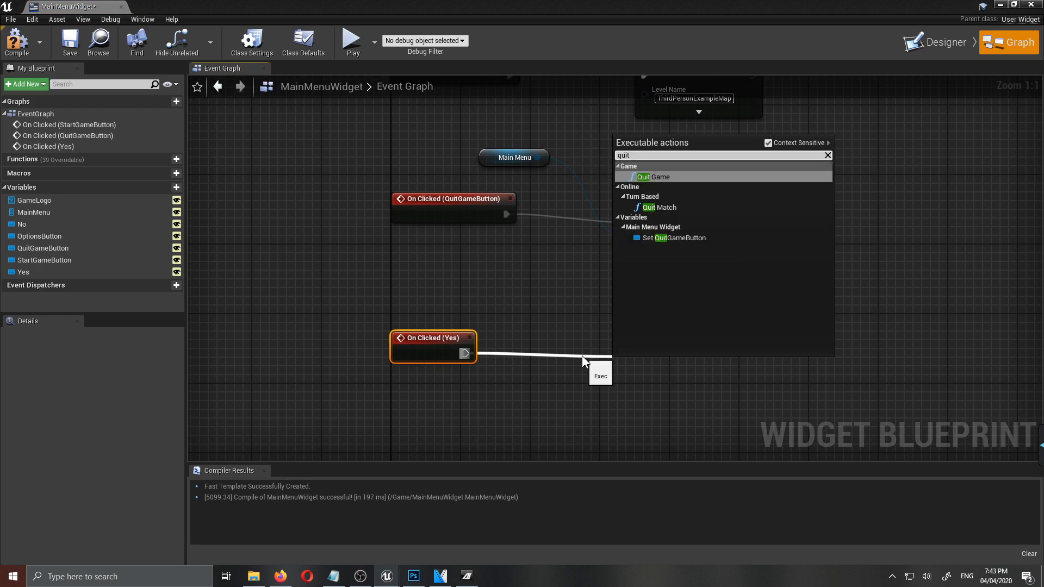
click(658, 179)
drag(674, 369, 671, 337)
scroll(776, 390, down, 3)
drag(707, 292, 481, 348)
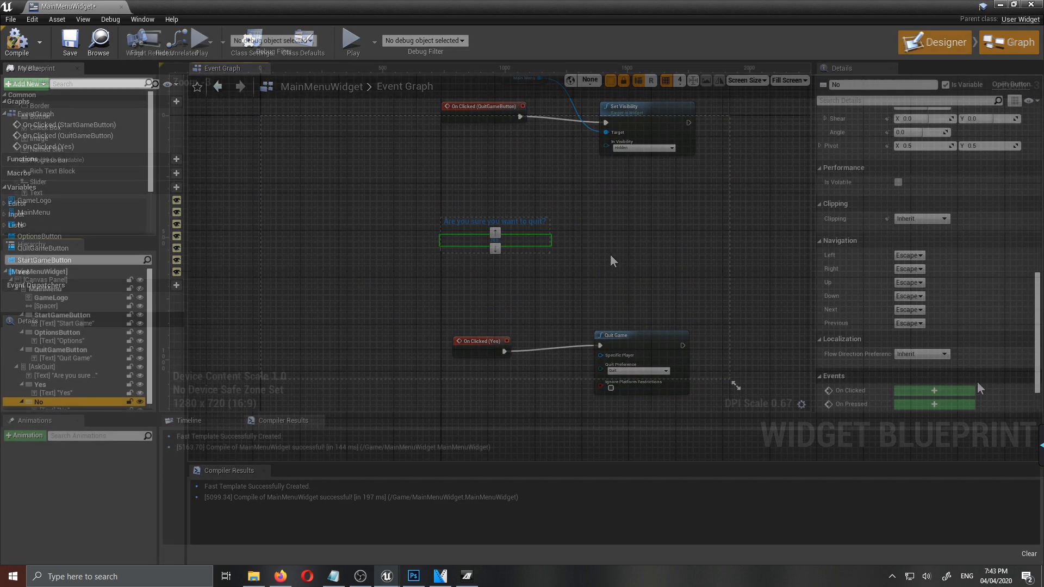
- Add an On Clicked event for the No button and place it between the QuitGameButton and Yes events
click(930, 347)
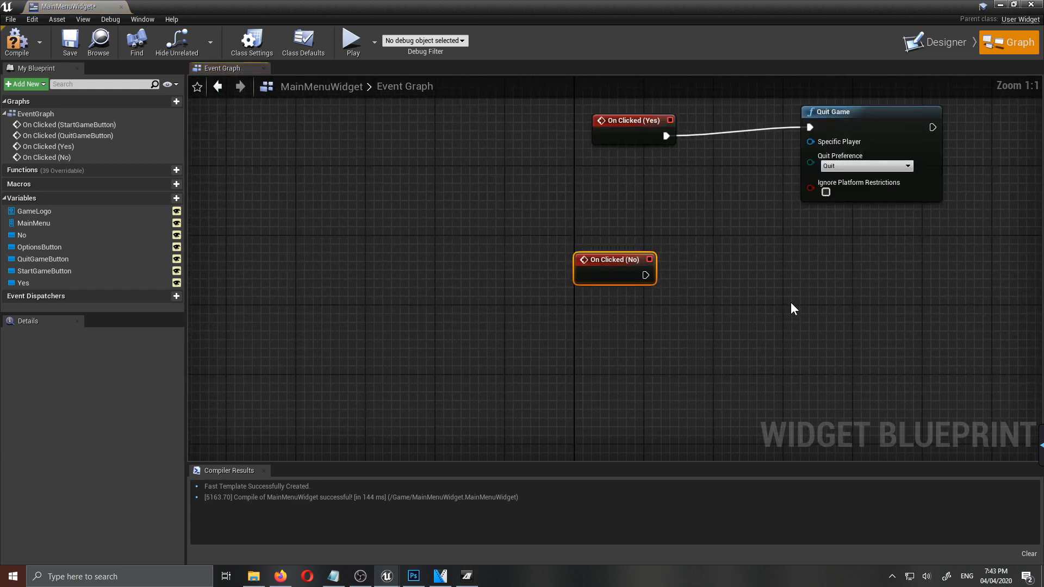
right_drag(791, 304, 707, 408)
scroll(712, 402, down, 5)
drag(600, 410, 627, 282)
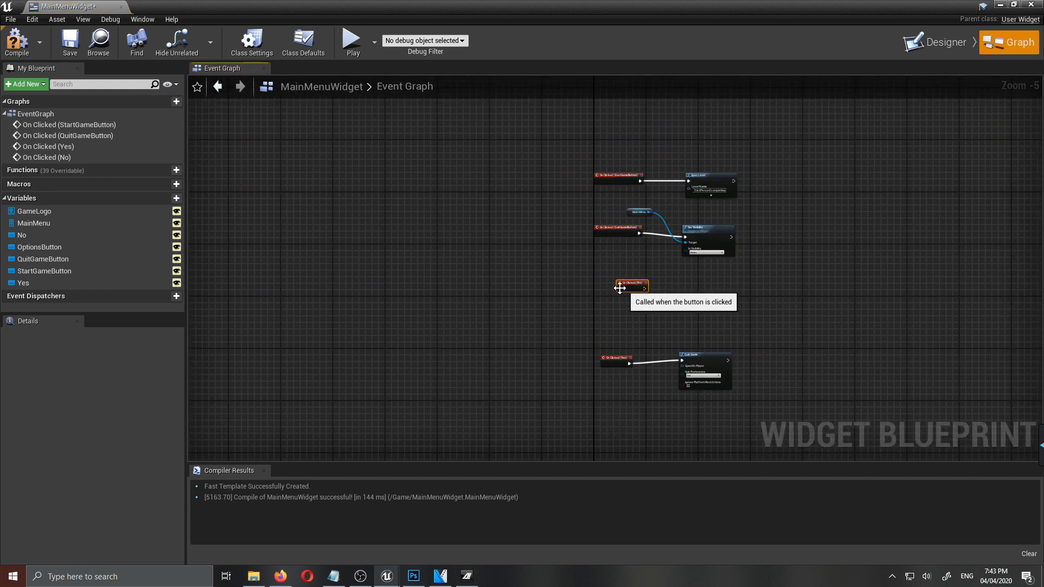
scroll(699, 286, up, 5)
right_drag(699, 287, 660, 343)
drag(469, 344, 434, 353)
right_drag(791, 301, 676, 324)
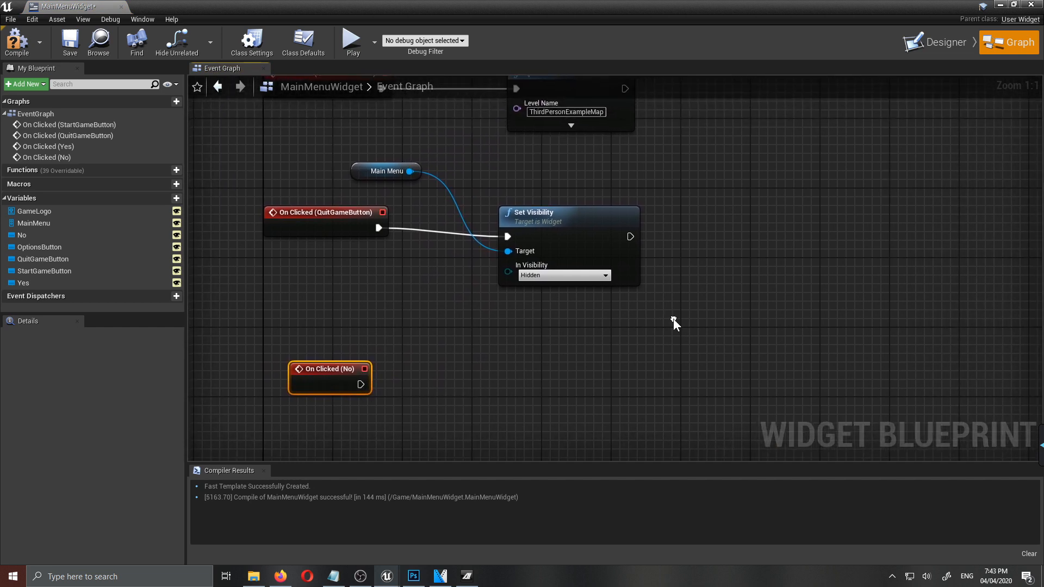
- Chain a second Set Visibility node after the one that hides MainMenu, keeping In Visibility at Visible
drag(629, 237, 745, 241)
text(set)
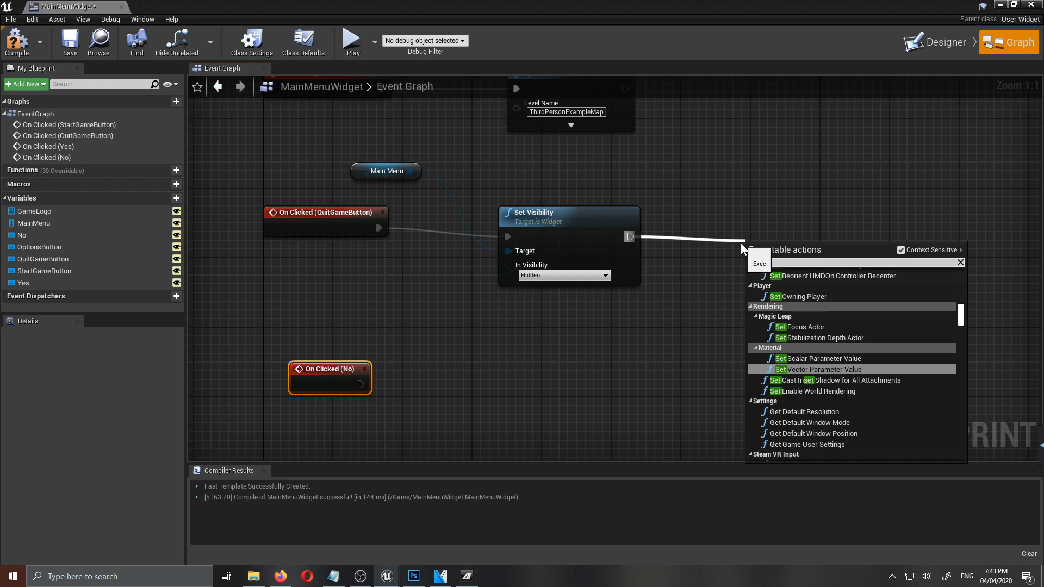
text( visi)
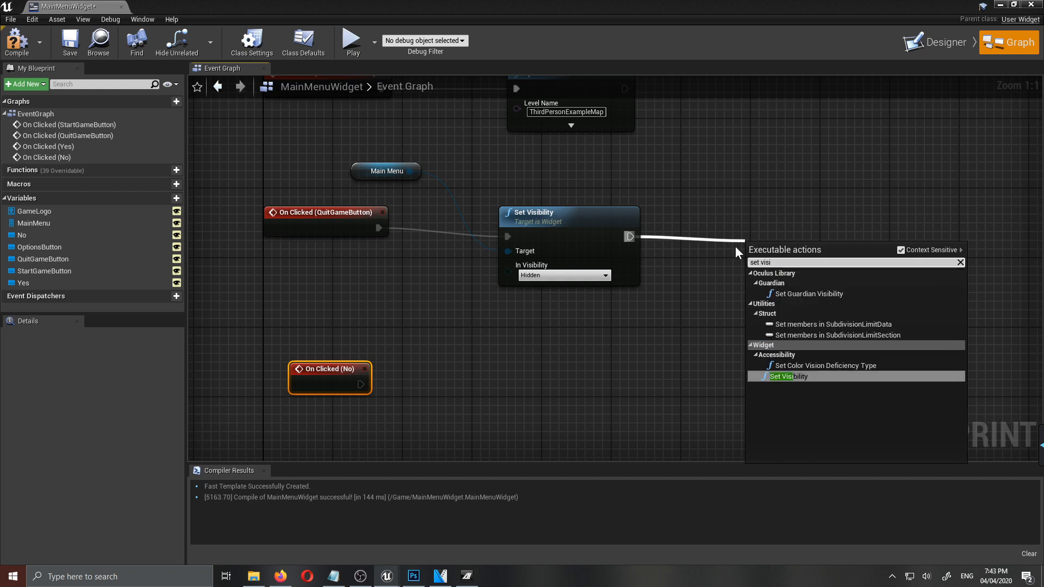
click(795, 377)
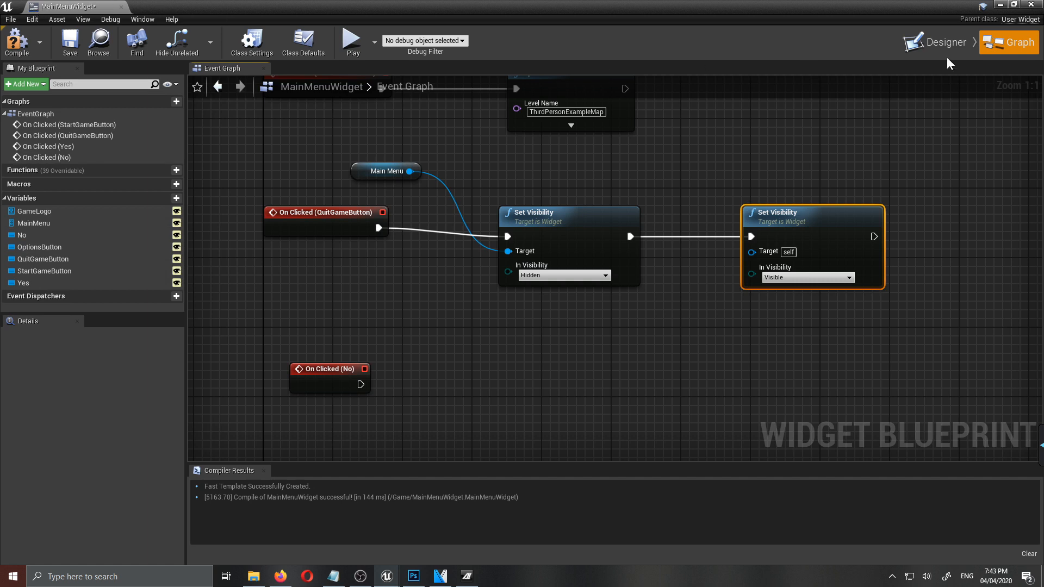
- Make the AskQuit vertical box a variable in the designer
click(935, 42)
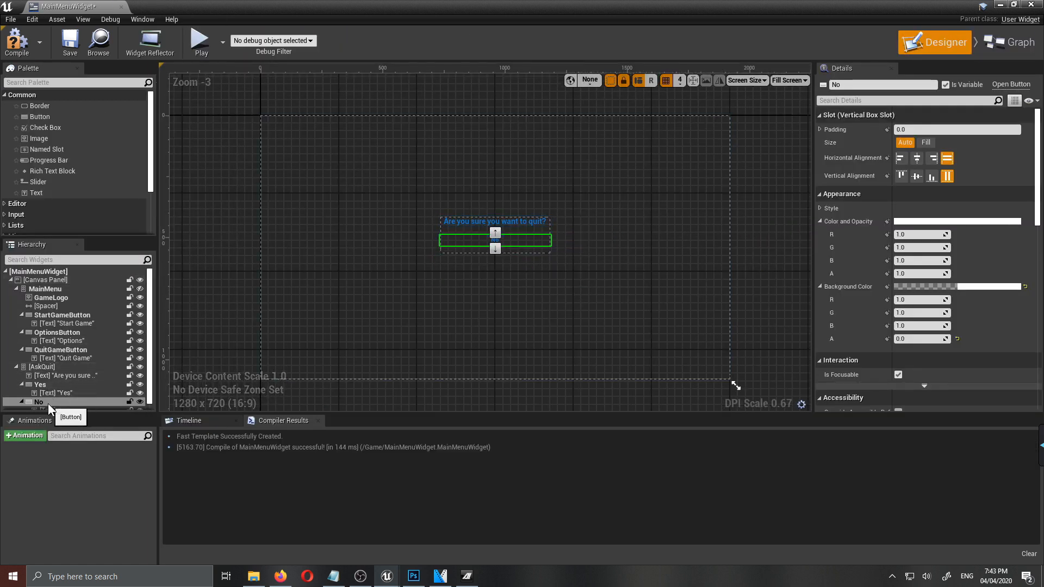
click(44, 367)
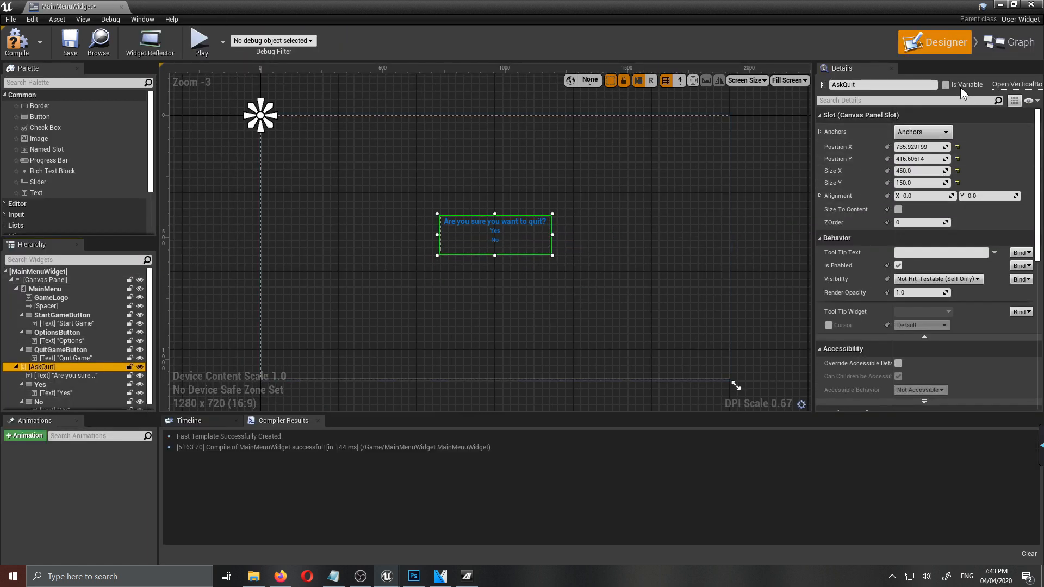
click(946, 85)
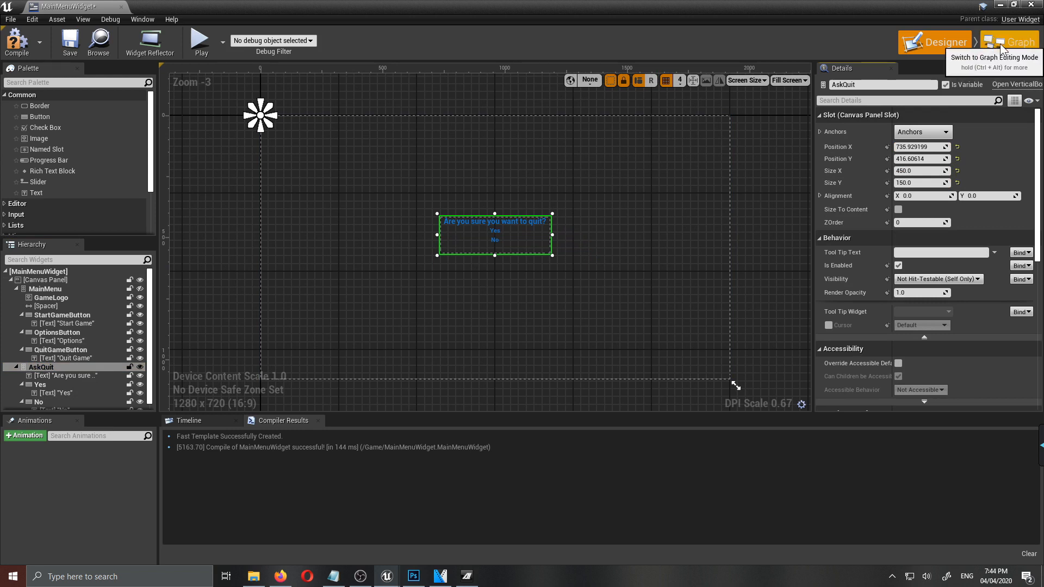
- Connect an AskQuit variable getter to the second Set Visibility node's Target and place the getter above the execution wire
click(1000, 43)
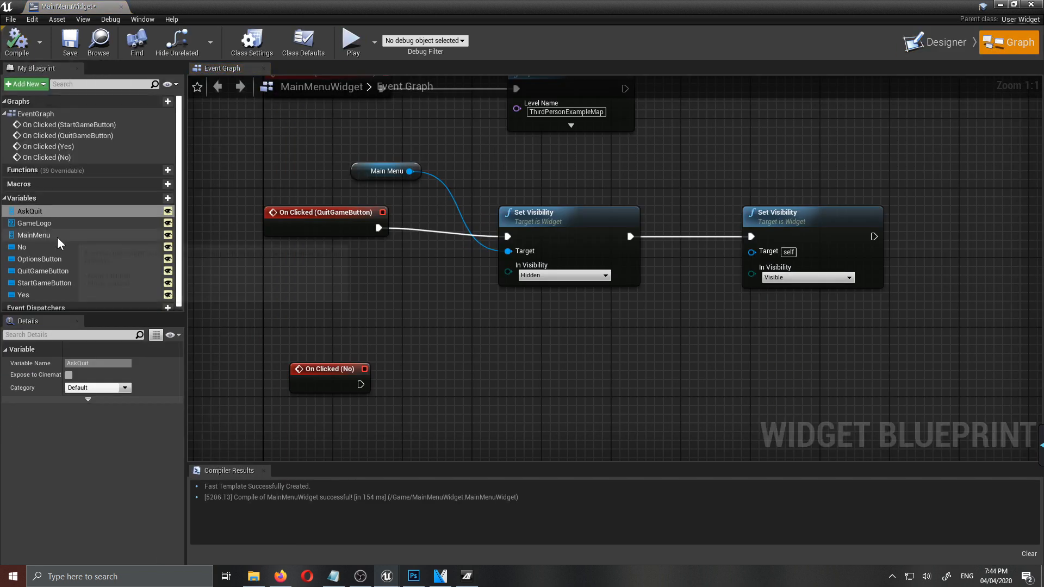
drag(30, 211, 751, 258)
drag(677, 239, 674, 159)
- Duplicate the Main Menu and Ask Quit getters with their two Set Visibility nodes and wire the copy to On Clicked (No)
drag(861, 307, 399, 152)
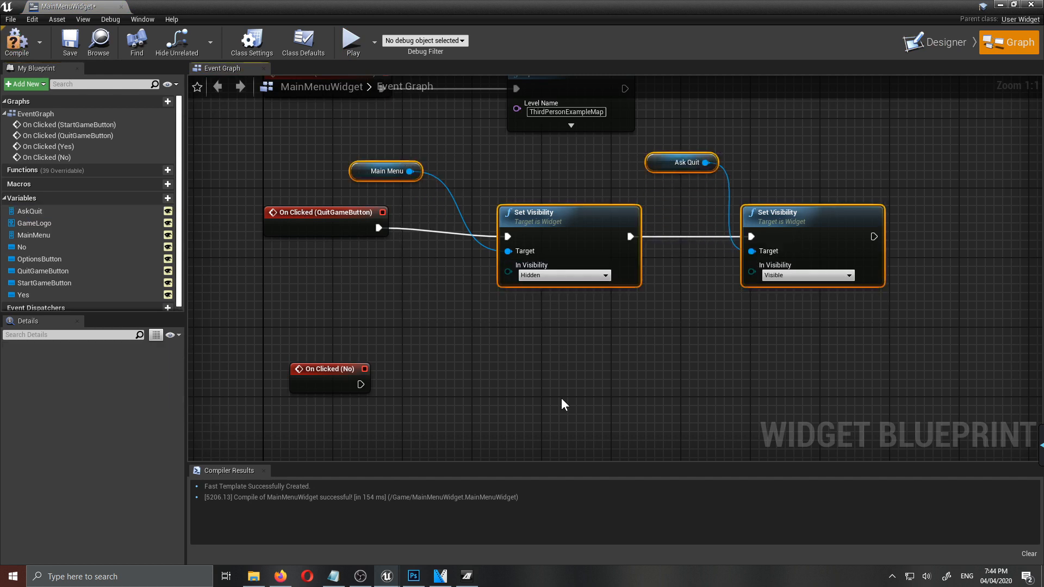
click(531, 376)
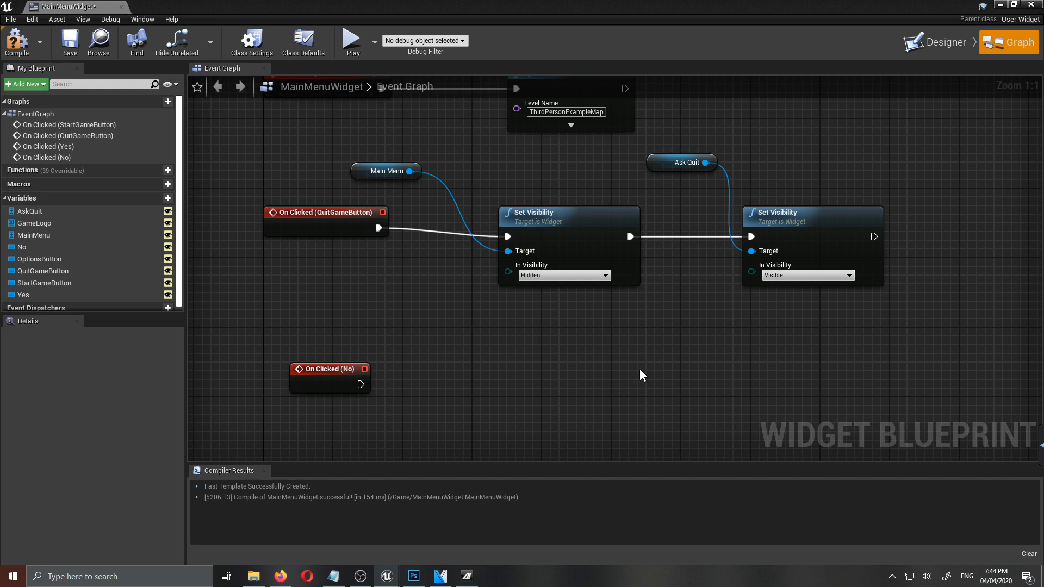
key(ctrl+v)
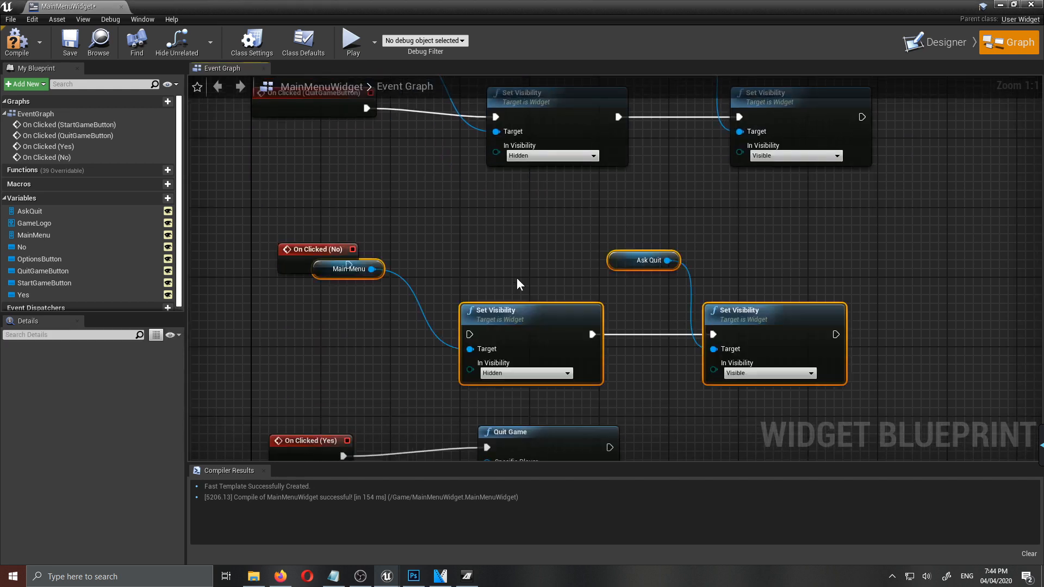
drag(552, 329, 537, 258)
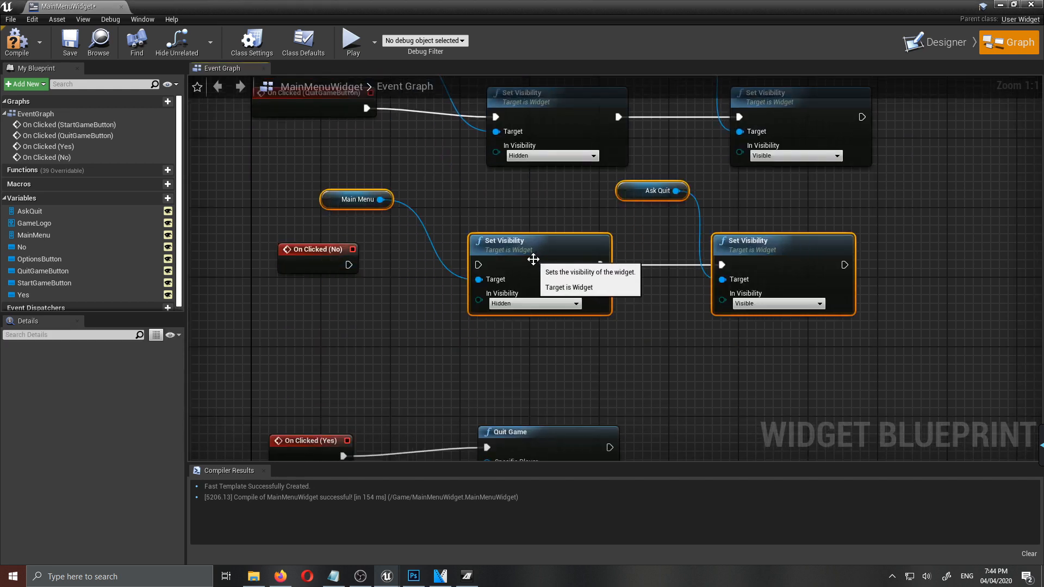
click(668, 341)
drag(347, 264, 478, 264)
- In the On Clicked (No) chain, set In Visibility to Visible for Main Menu and Hidden for Ask Quit
click(511, 304)
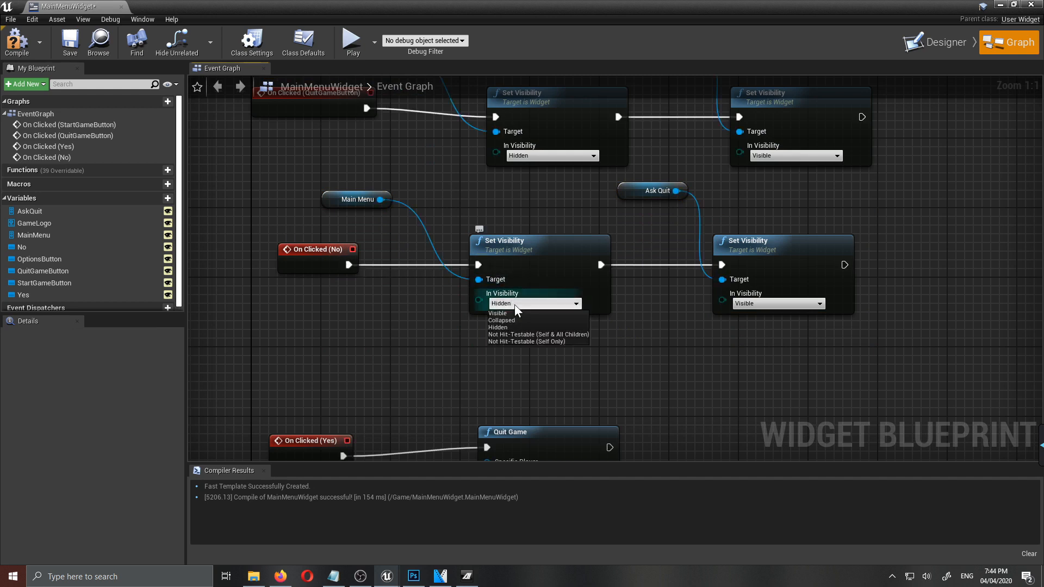
click(501, 315)
click(746, 306)
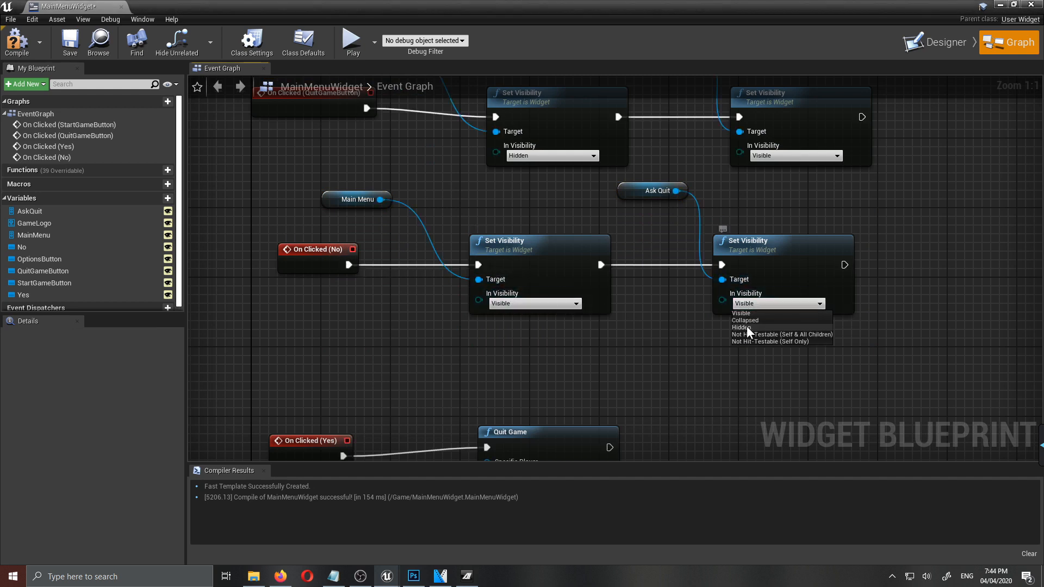
click(748, 333)
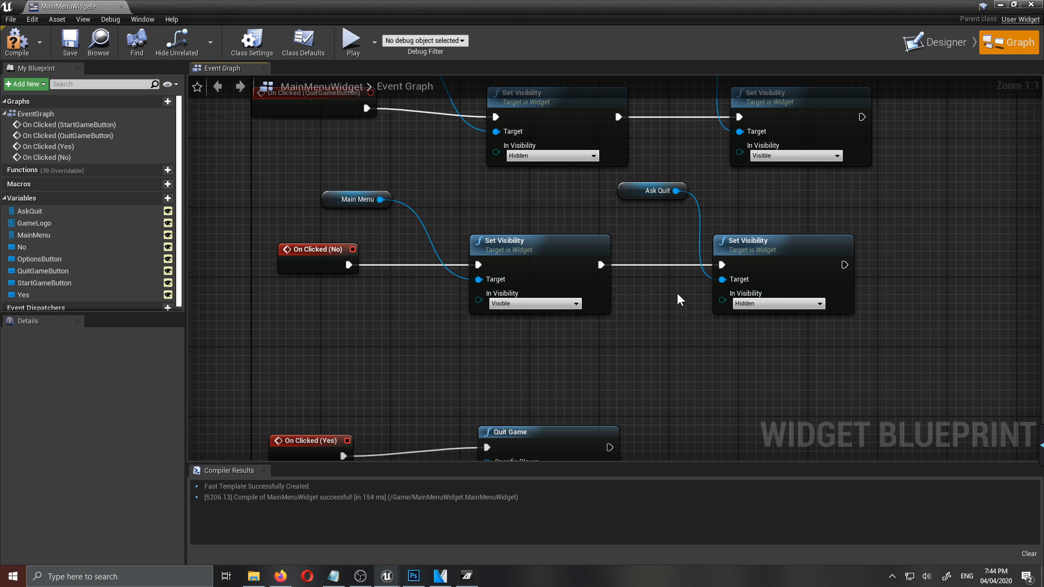
scroll(678, 293, down, 3)
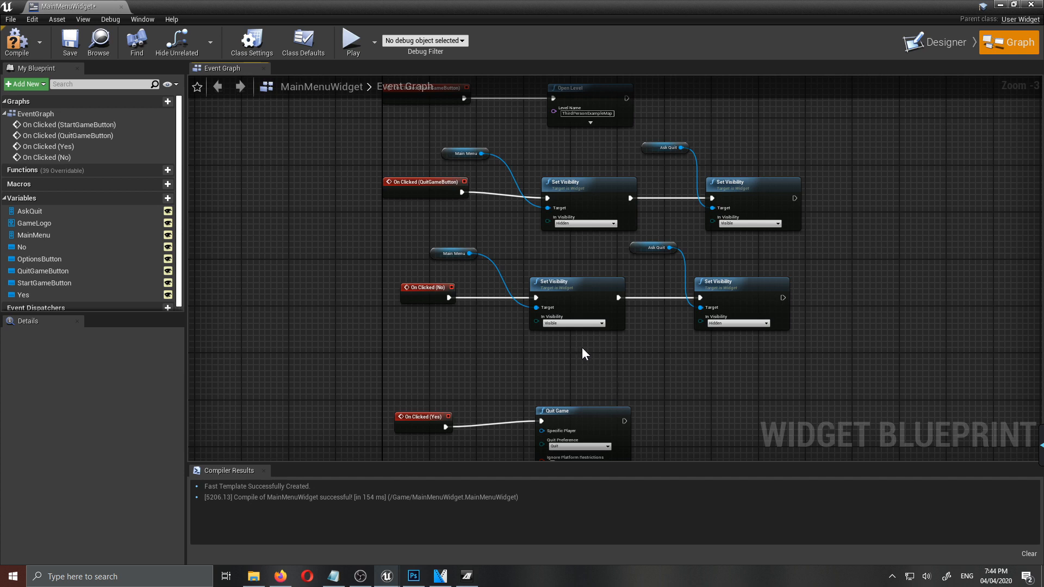
right_drag(663, 379, 635, 347)
- In the designer, set the MainMenu box's visibility to Visible and the AskQuit box's visibility to Hidden
click(280, 577)
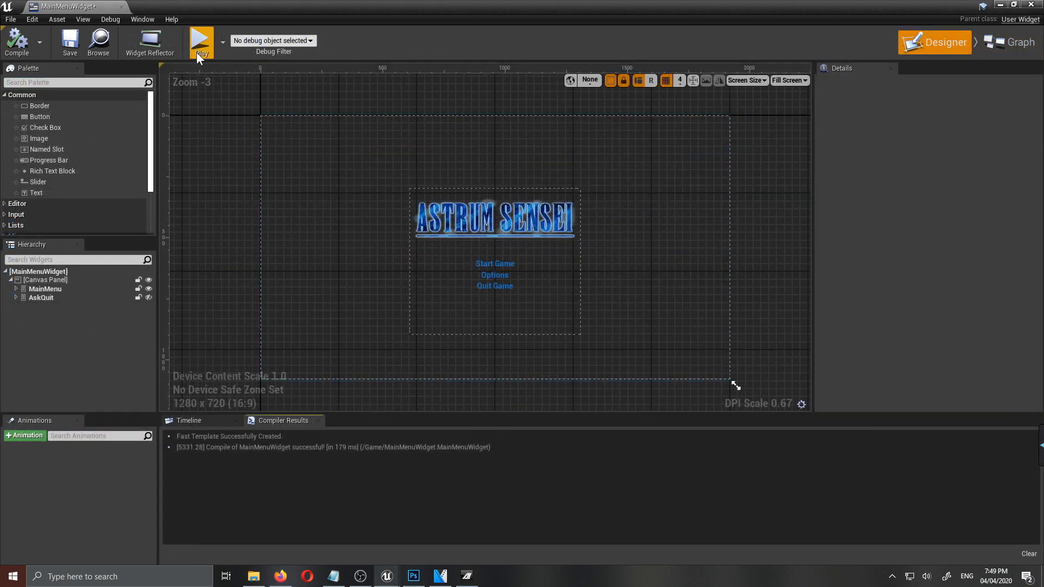
click(49, 289)
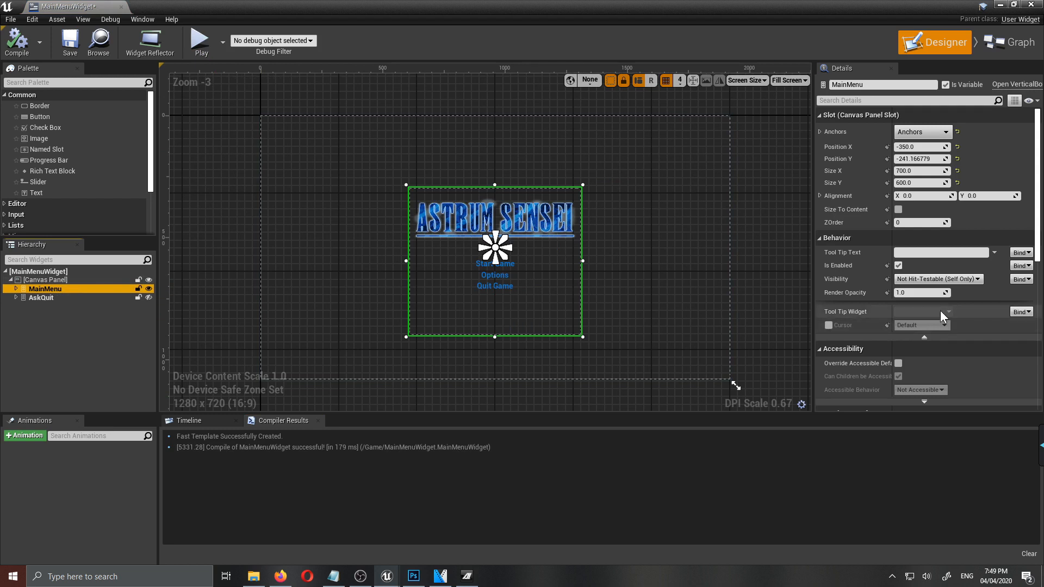
click(938, 279)
click(913, 288)
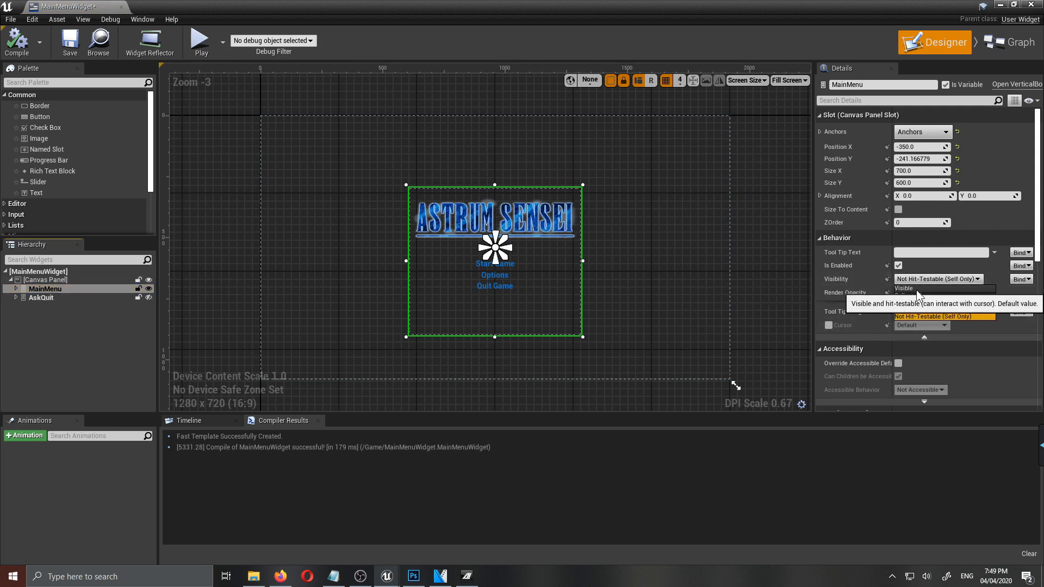
click(74, 299)
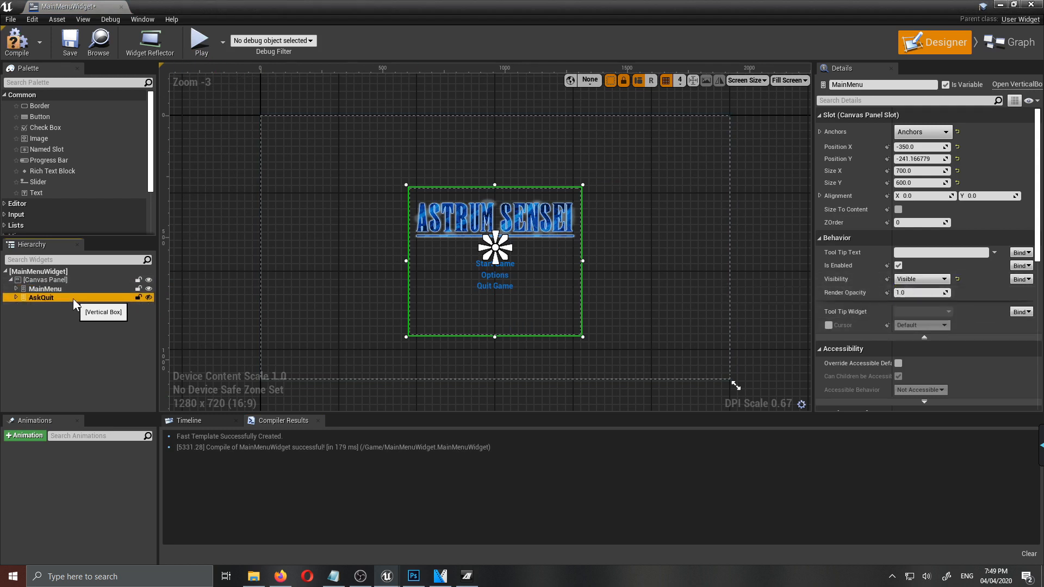
click(919, 278)
click(909, 303)
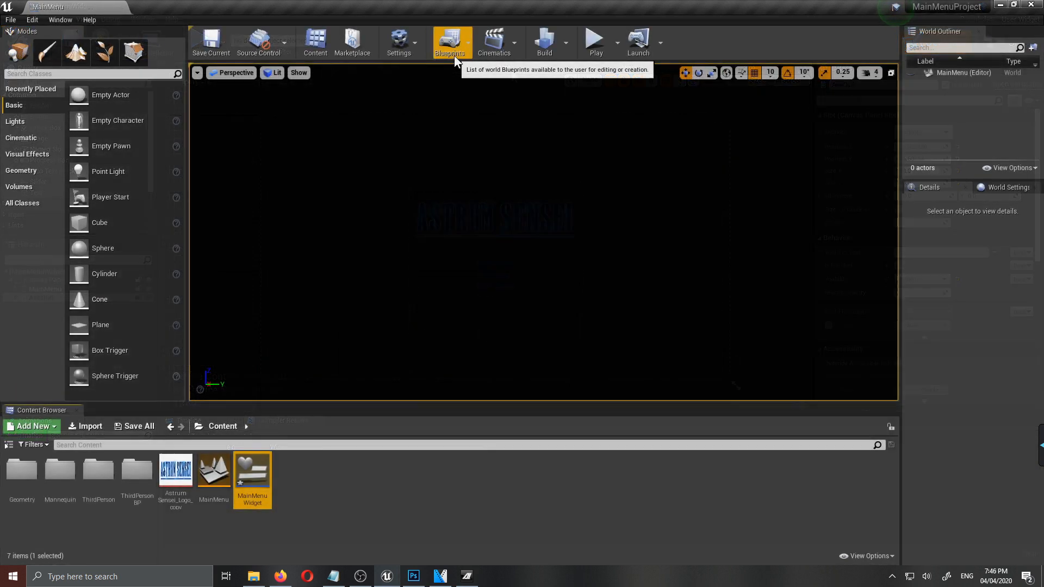
- Open the MainMenu level blueprint and delete the Event Tick node
click(455, 56)
click(488, 134)
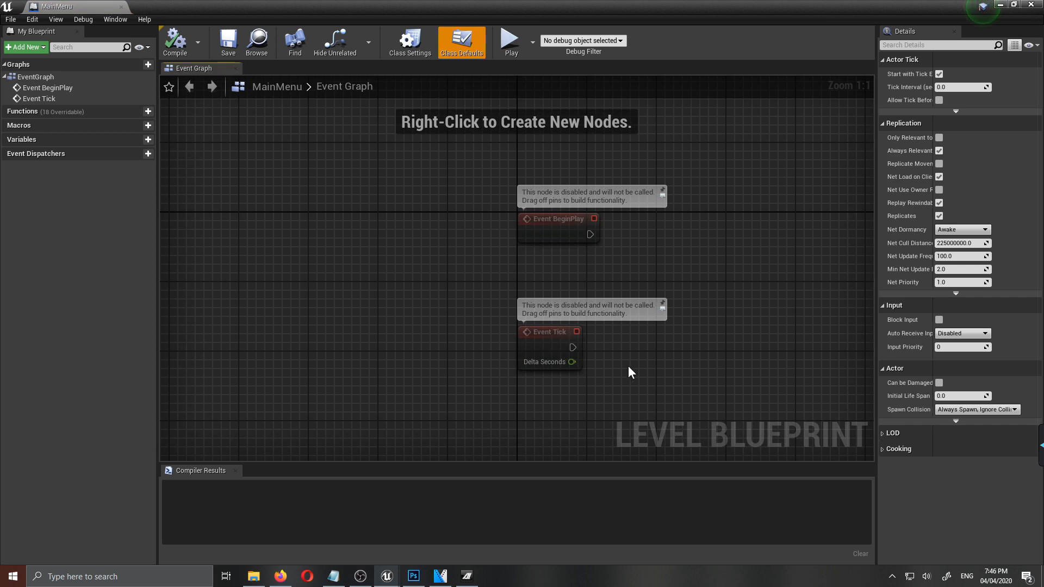
click(549, 340)
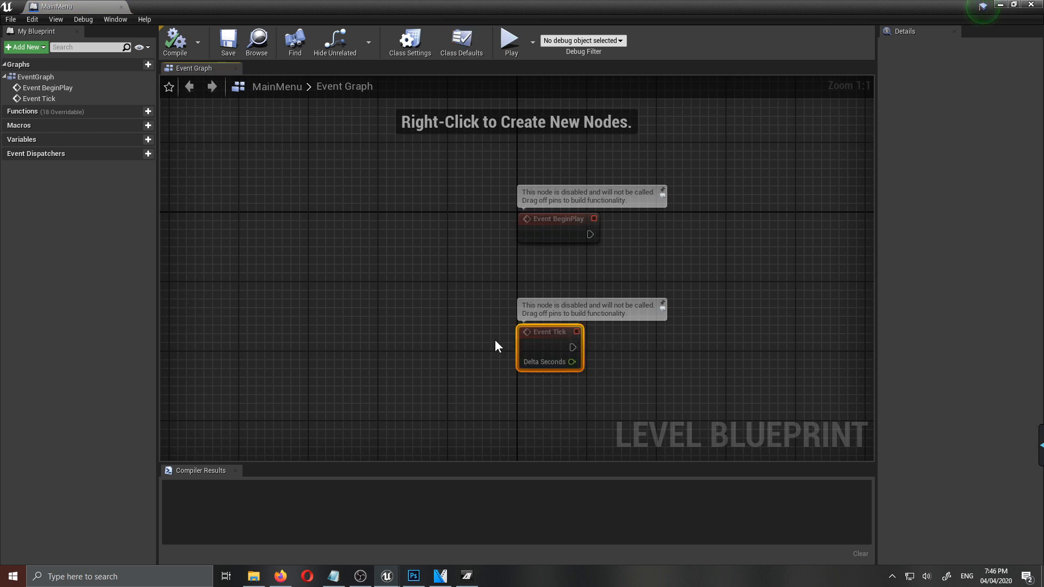
key(Delete)
- Add a Create Widget node after Event BeginPlay and set its class to MainMenuWidget
right_drag(681, 324, 492, 361)
drag(460, 321, 545, 331)
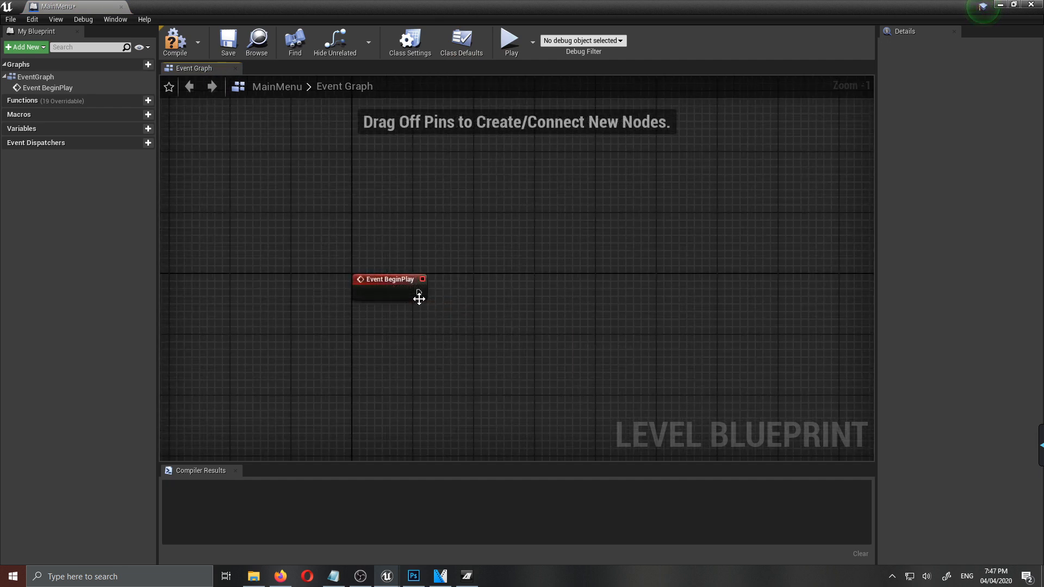
drag(419, 299, 483, 291)
text(create)
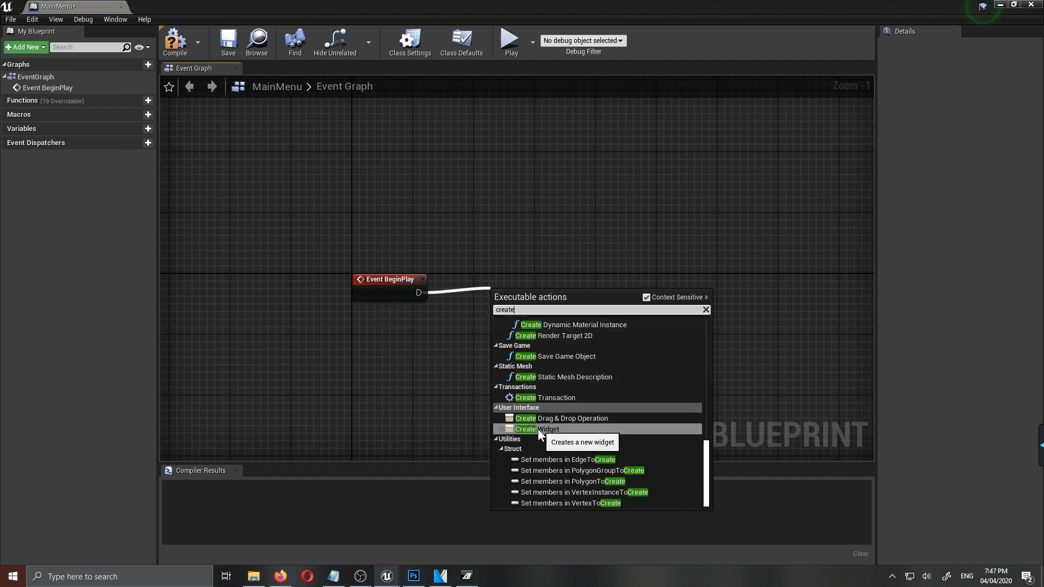
click(539, 428)
right_drag(703, 372, 639, 353)
drag(484, 278, 516, 256)
click(498, 281)
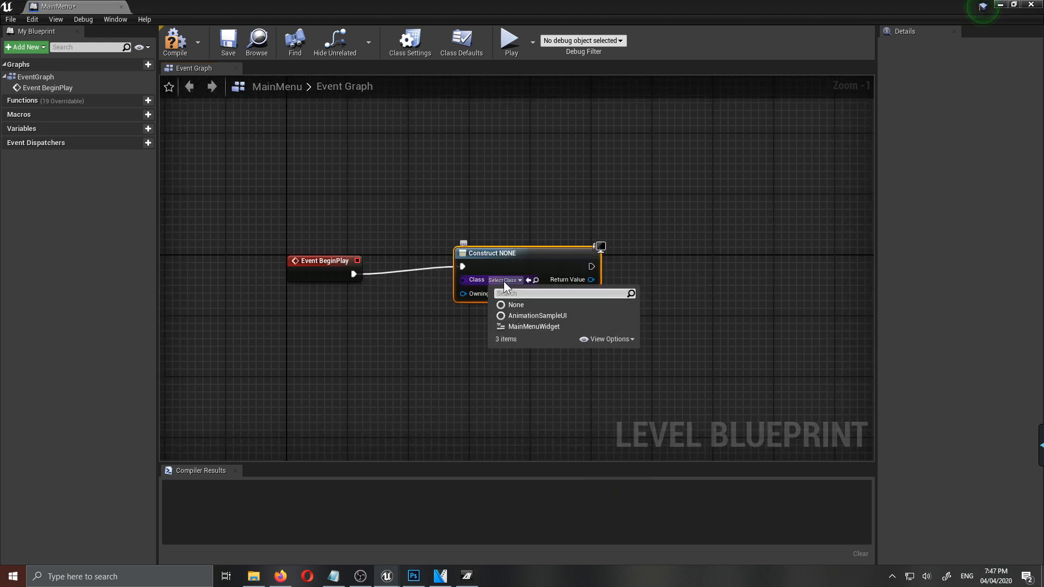
click(523, 327)
- Add a Get Player Controller node feeding the Owning Player input of the Create Main Menu Widget node
right_drag(700, 358, 626, 357)
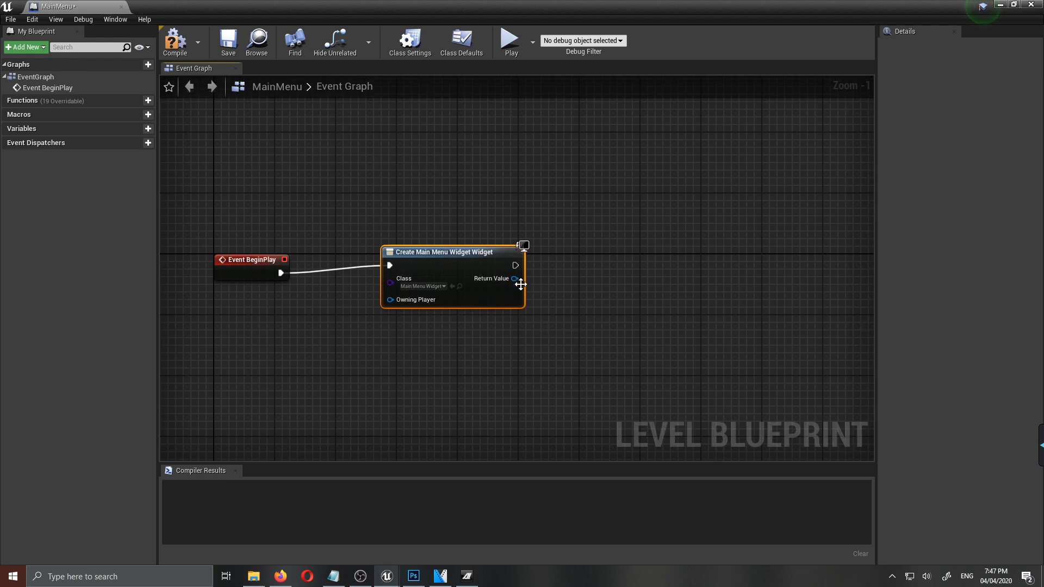
drag(514, 266, 618, 284)
drag(414, 309, 442, 188)
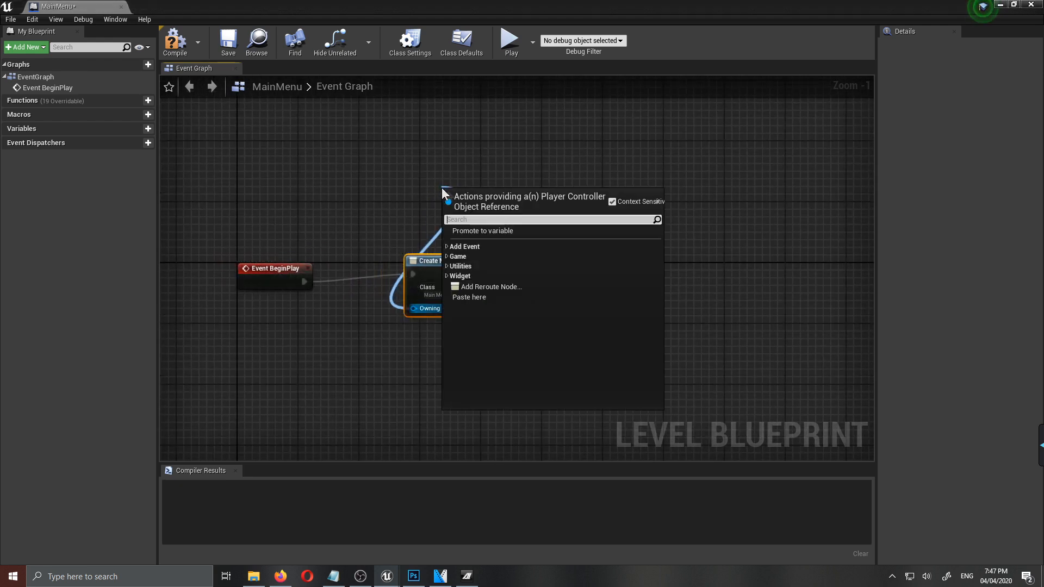
text(get pla)
click(499, 282)
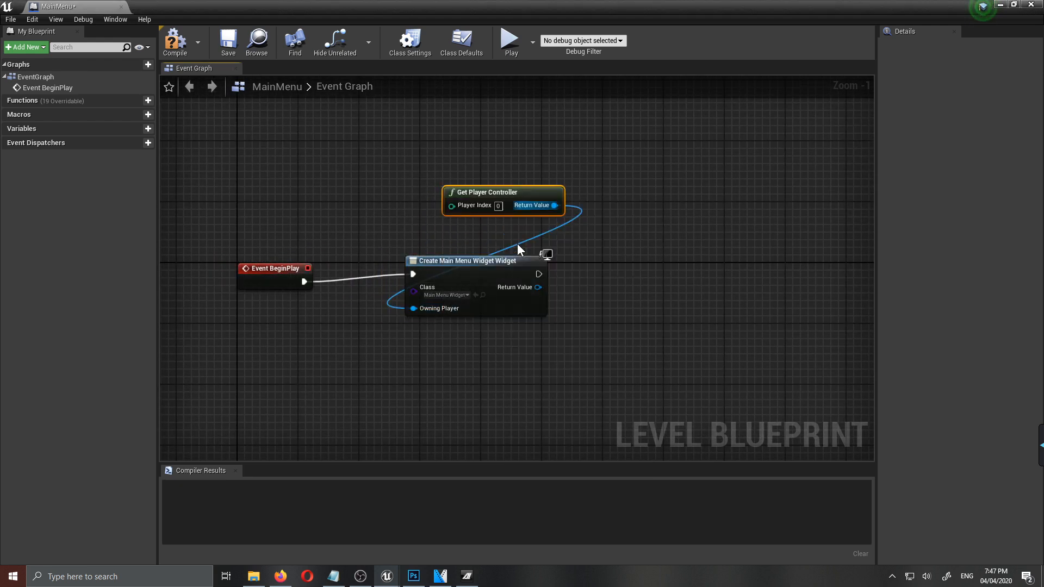
- Add an Add to Viewport node after the widget creation and connect the created widget's Return Value to its Target
drag(538, 273, 604, 289)
text(ad)
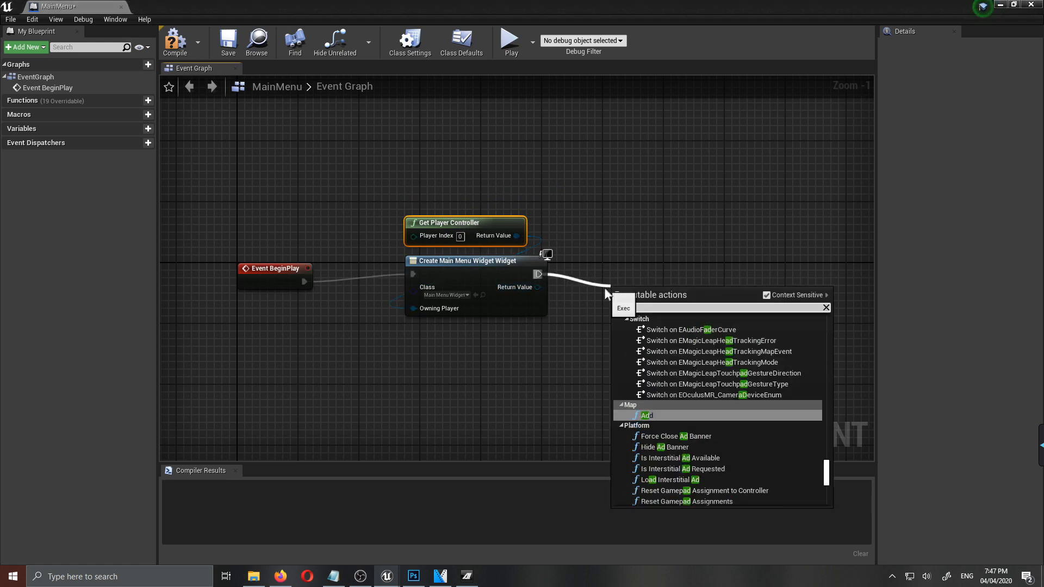
text(d to view)
click(712, 349)
drag(646, 293, 538, 287)
- Chain a Set Input Mode UI Only node after Add to Viewport and connect its Player Controller input to Get Player Controller
right_drag(734, 362, 644, 357)
drag(614, 270, 680, 273)
text(set in)
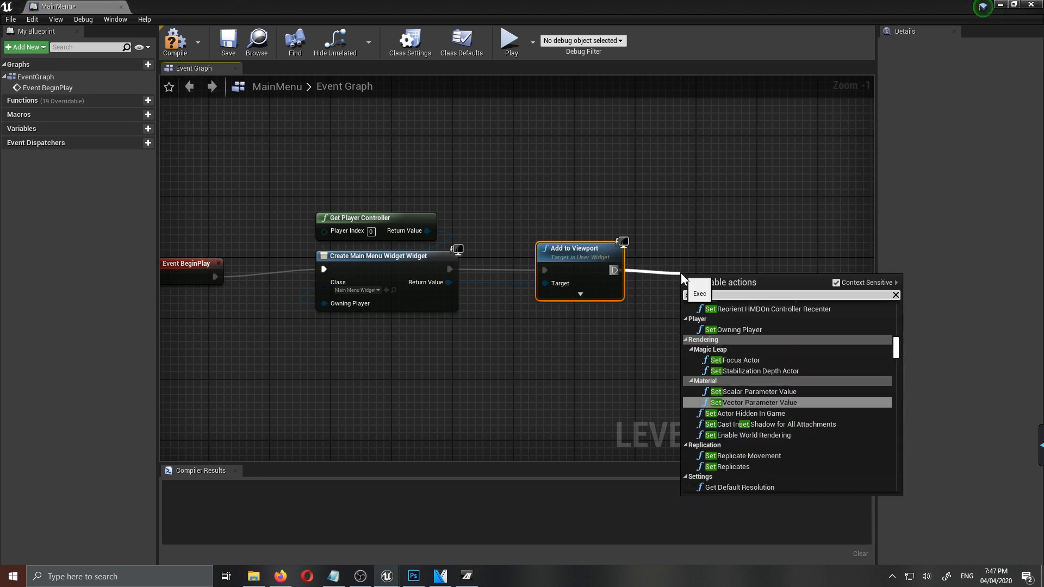
text(put)
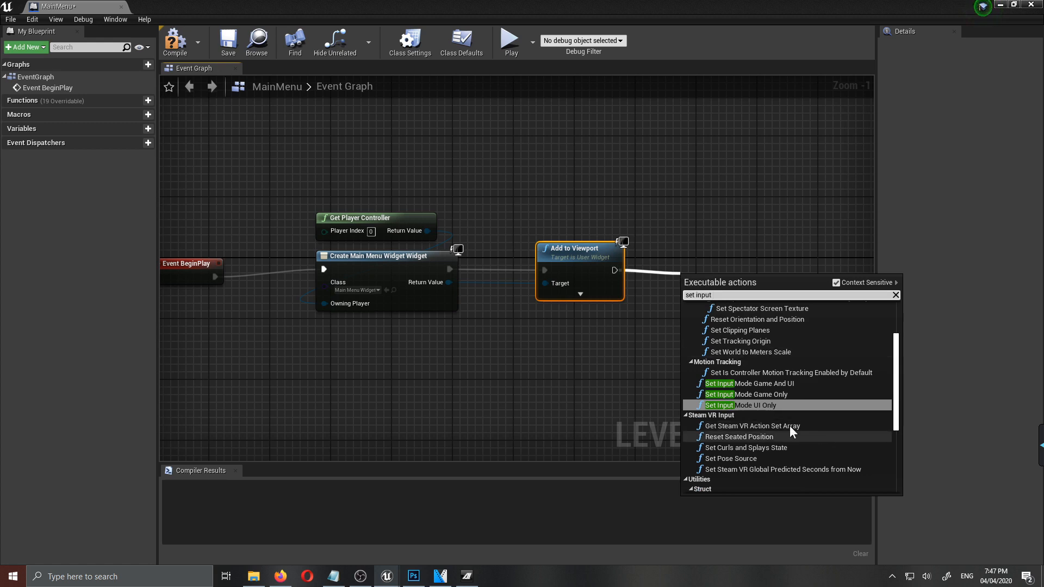
click(738, 406)
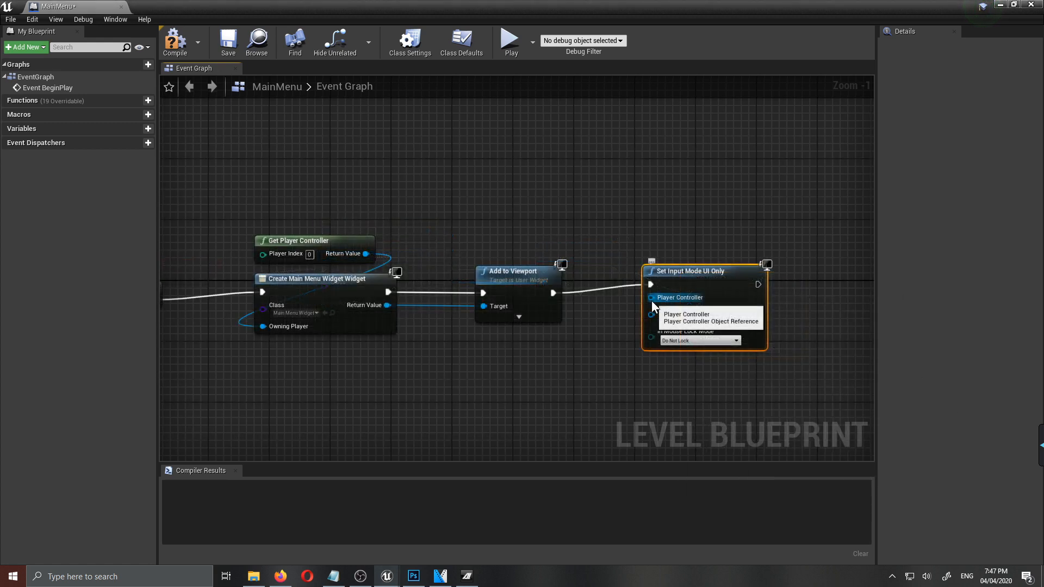
drag(652, 301, 365, 256)
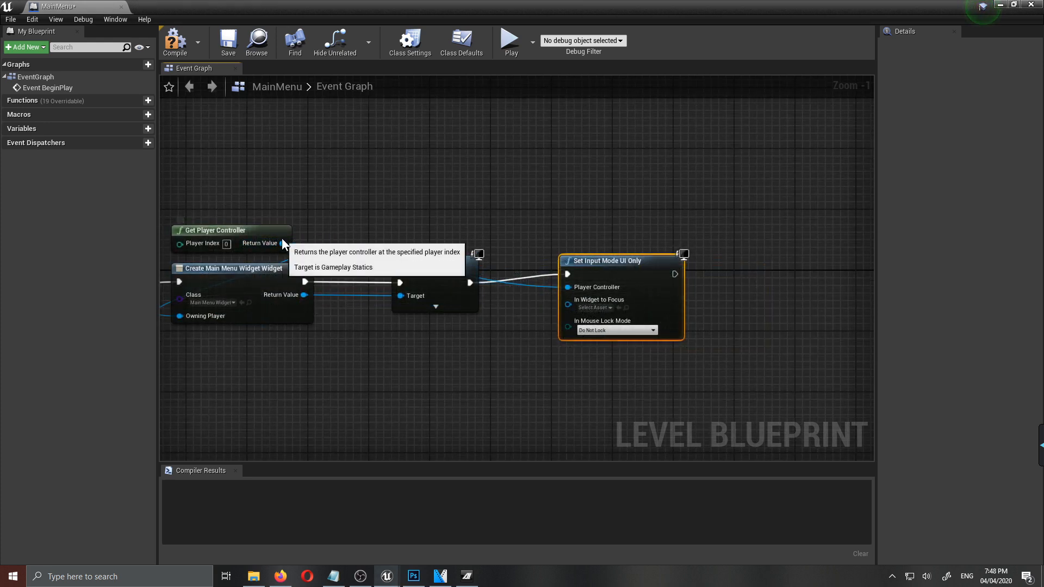
- Add a Set Show Mouse Cursor node targeting the player controller, chain it after Set Input Mode UI Only, and enable Show Mouse Cursor
drag(283, 243, 730, 312)
text(s)
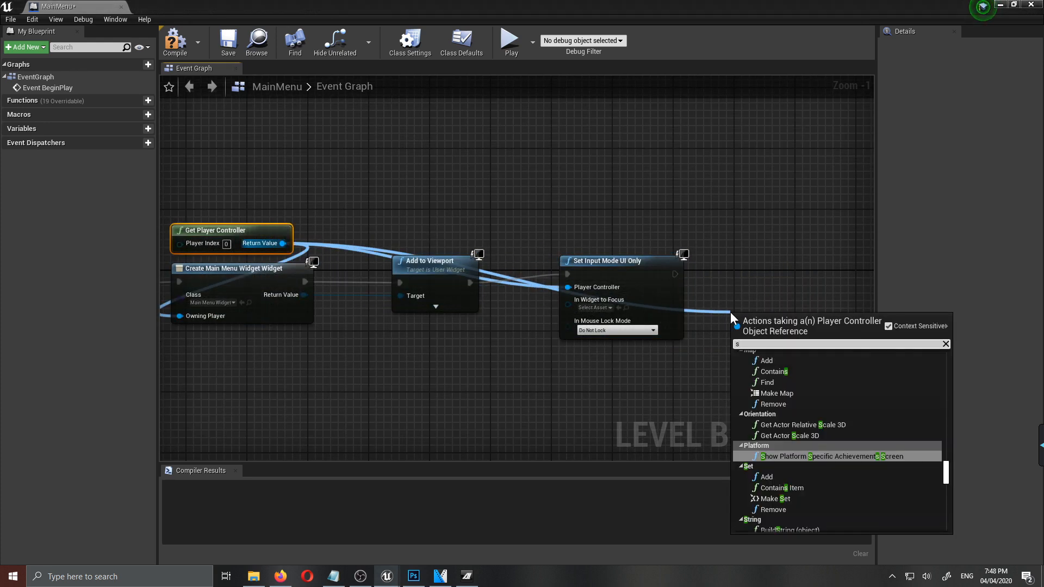
text(how mouse)
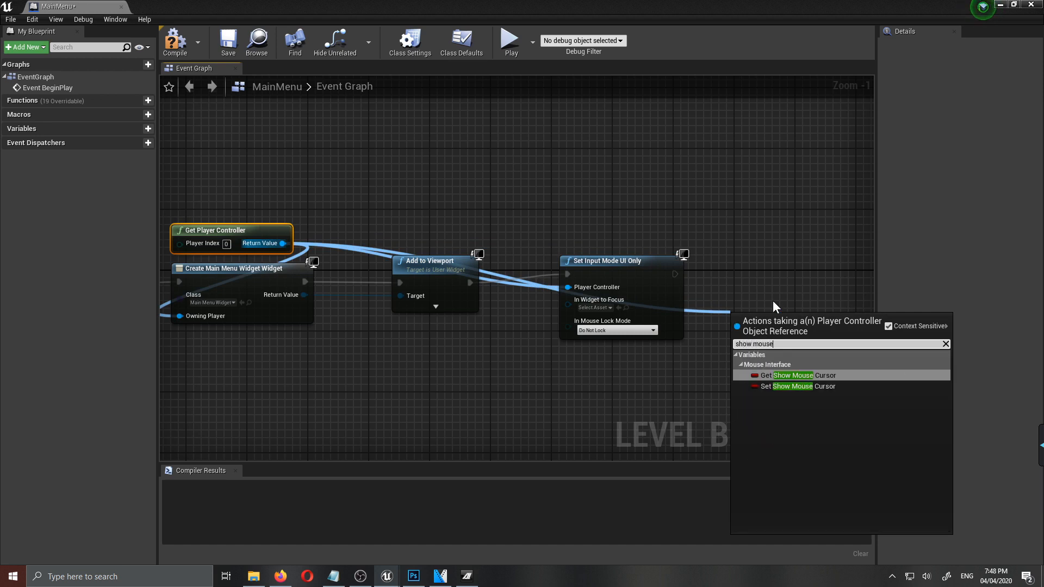
click(786, 386)
drag(799, 274, 675, 274)
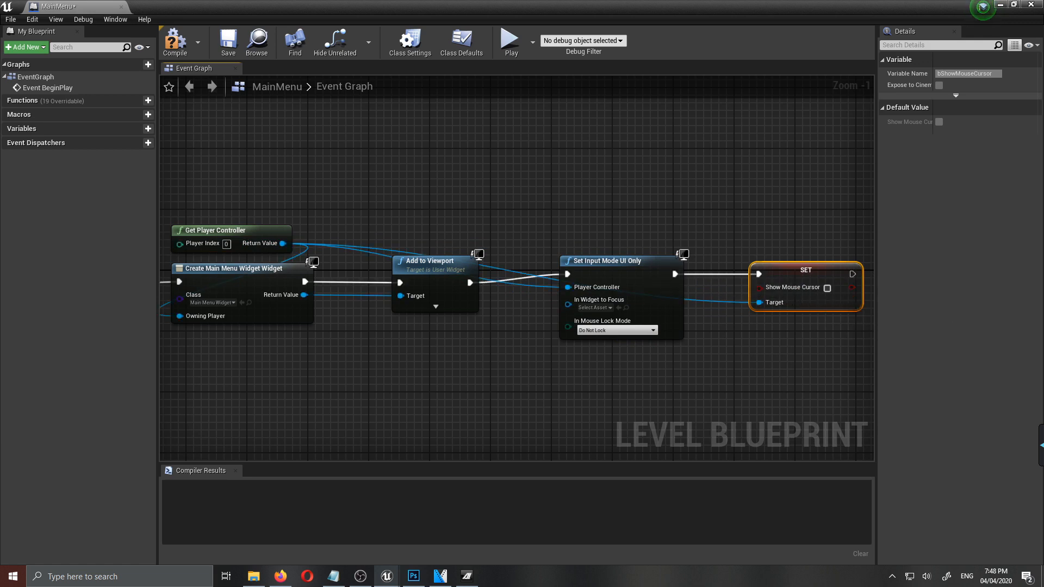
drag(807, 271, 792, 269)
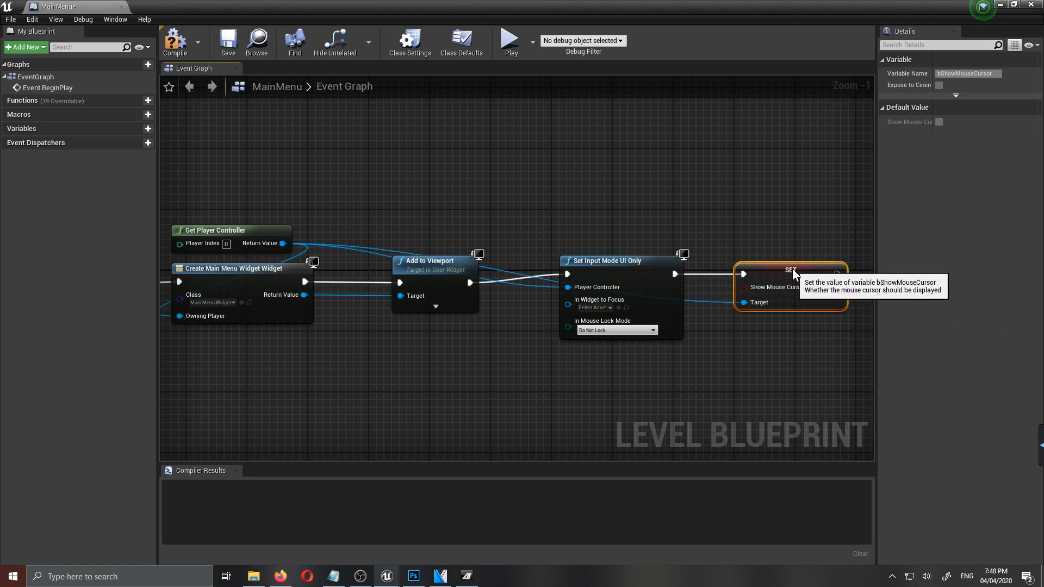
click(812, 288)
- Compile and save the level blueprint, then return to the main level editor
scroll(588, 361, down, 2)
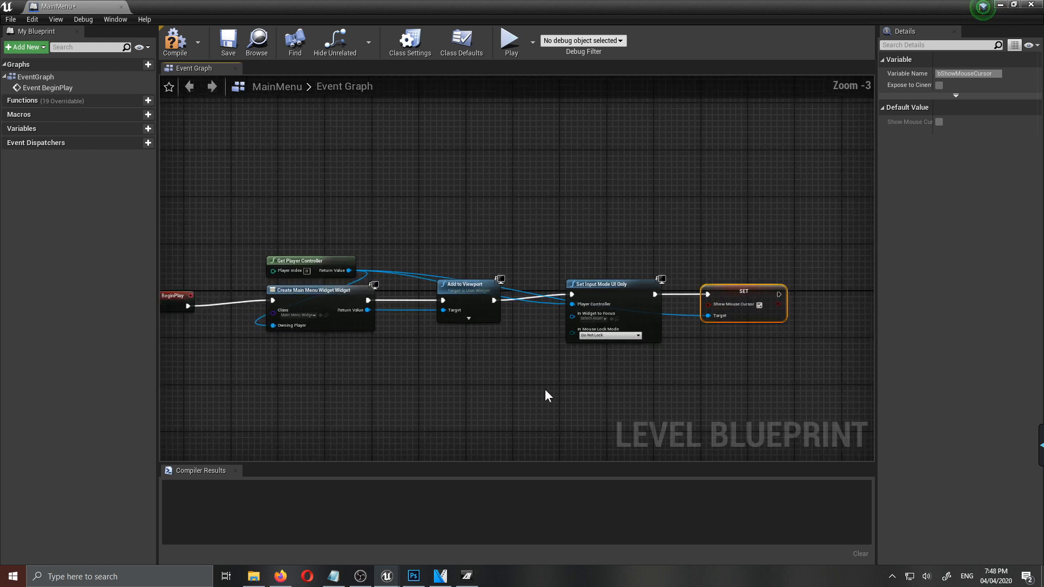
scroll(429, 390, down, 1)
click(175, 40)
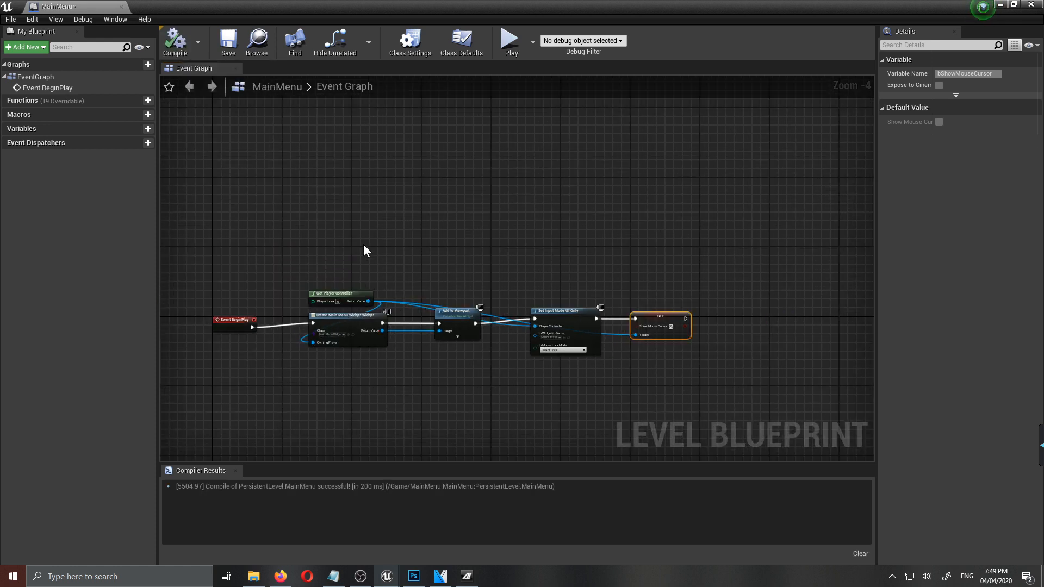
right_drag(480, 393, 491, 330)
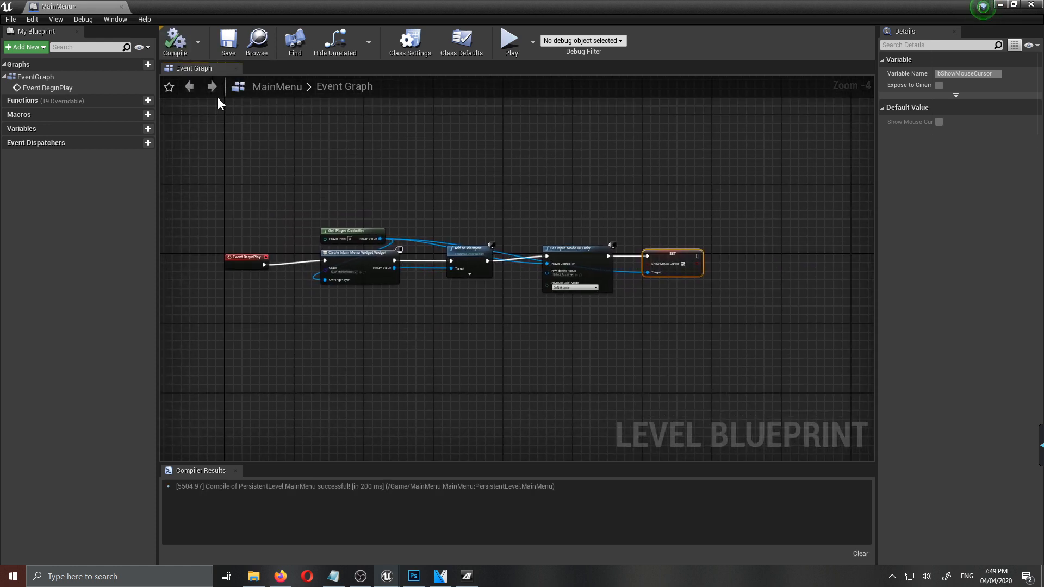
click(228, 42)
click(1000, 5)
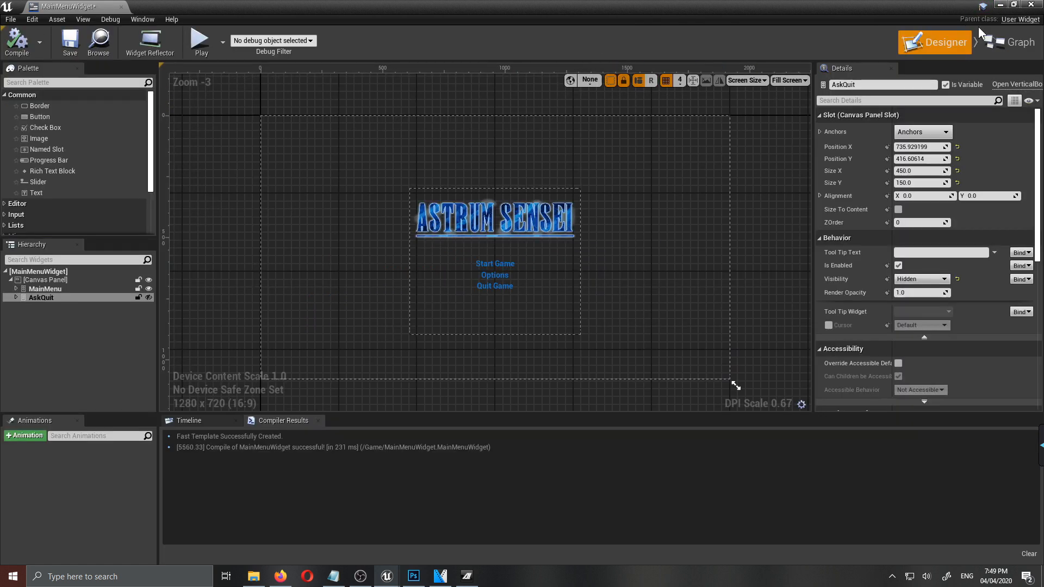
click(1001, 5)
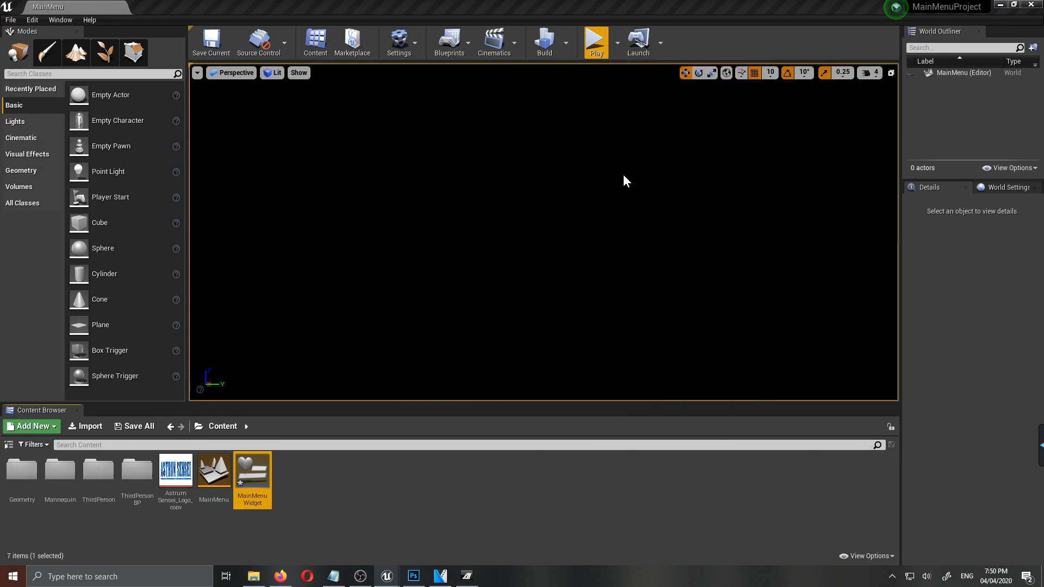
- Play-test the main menu, trying Start Game in one run and Quit Game confirmed with Yes in another
click(562, 256)
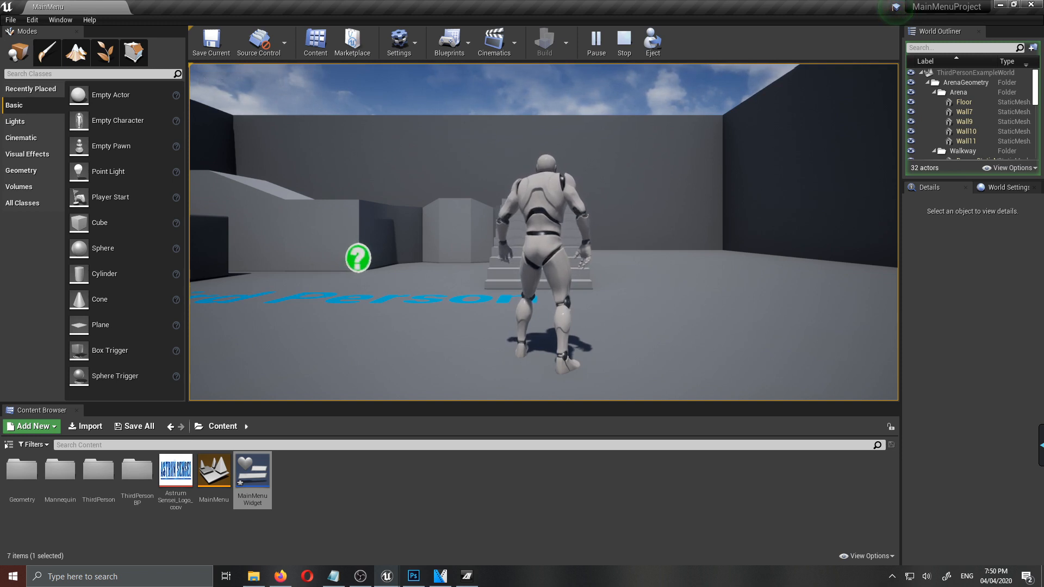
key(Escape)
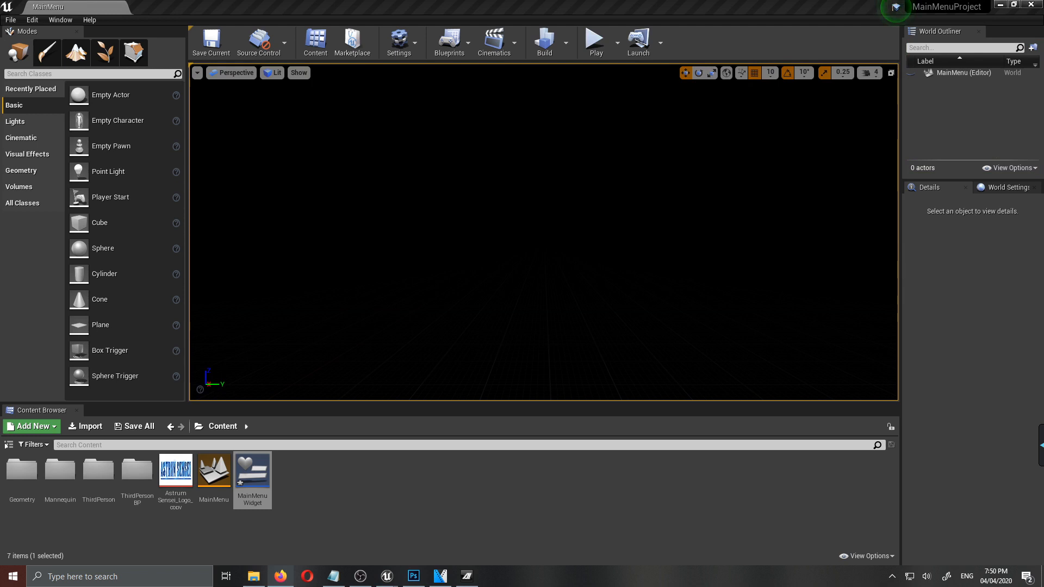
click(597, 42)
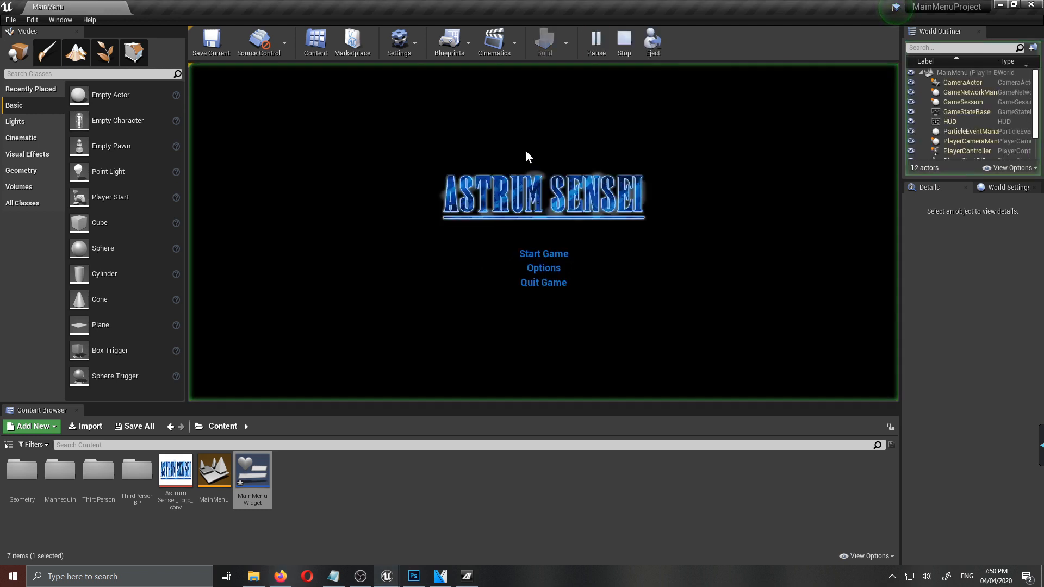
click(548, 287)
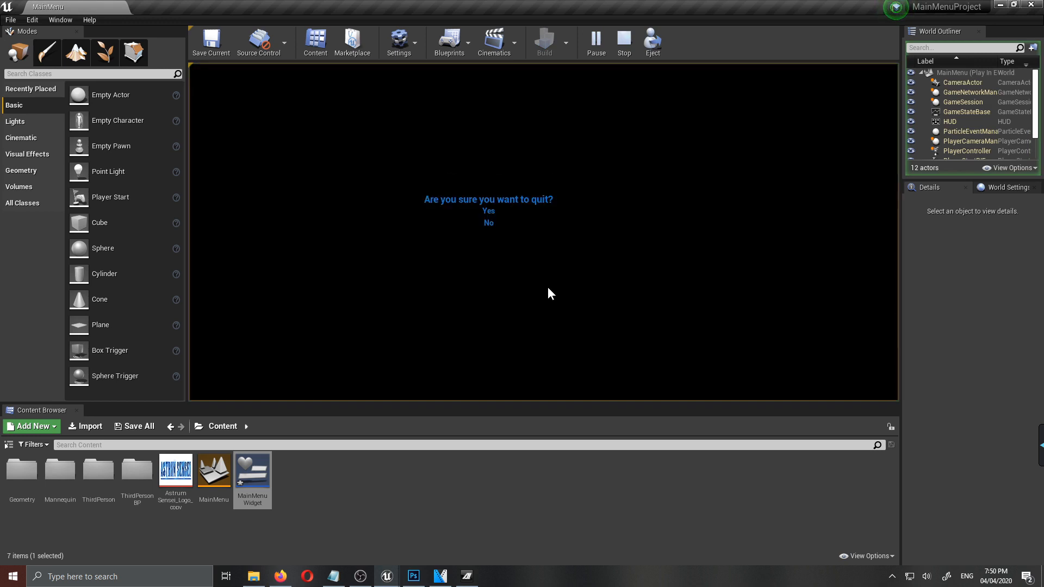
click(490, 213)
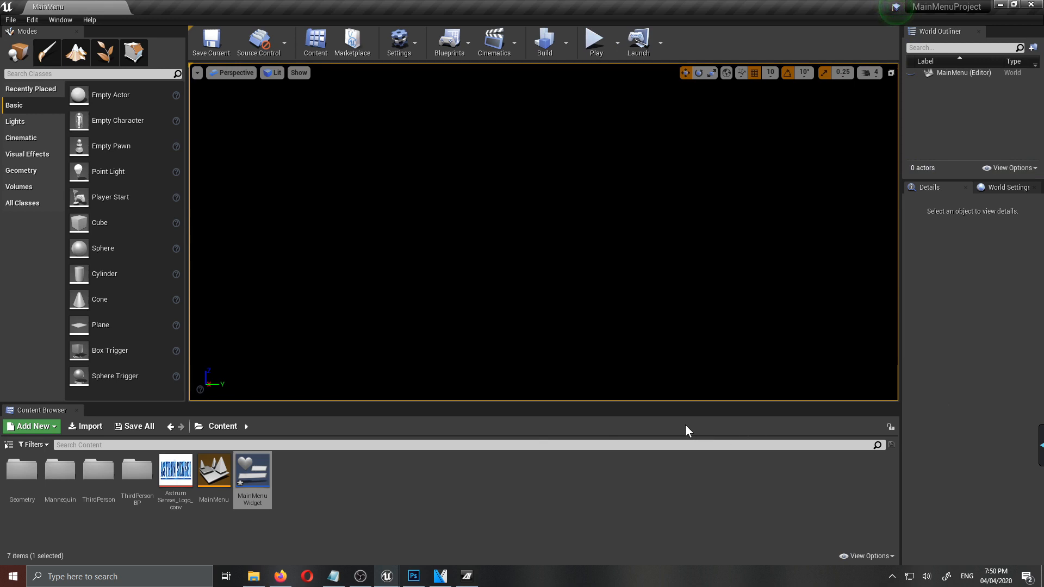
- Change the anchor preset of the AskQuit box in the MainMenuWidget designer
click(321, 511)
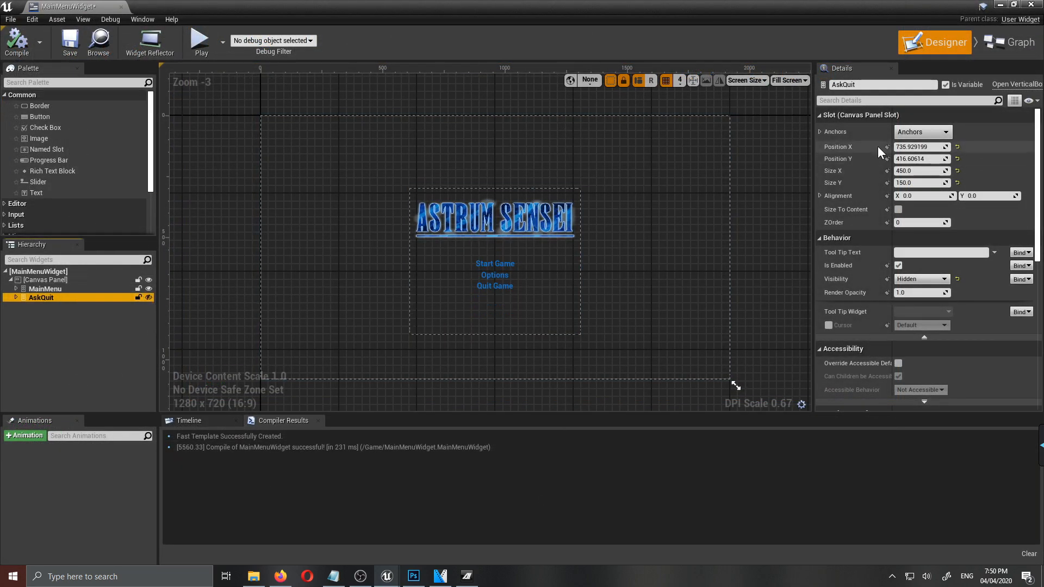
click(922, 132)
click(949, 201)
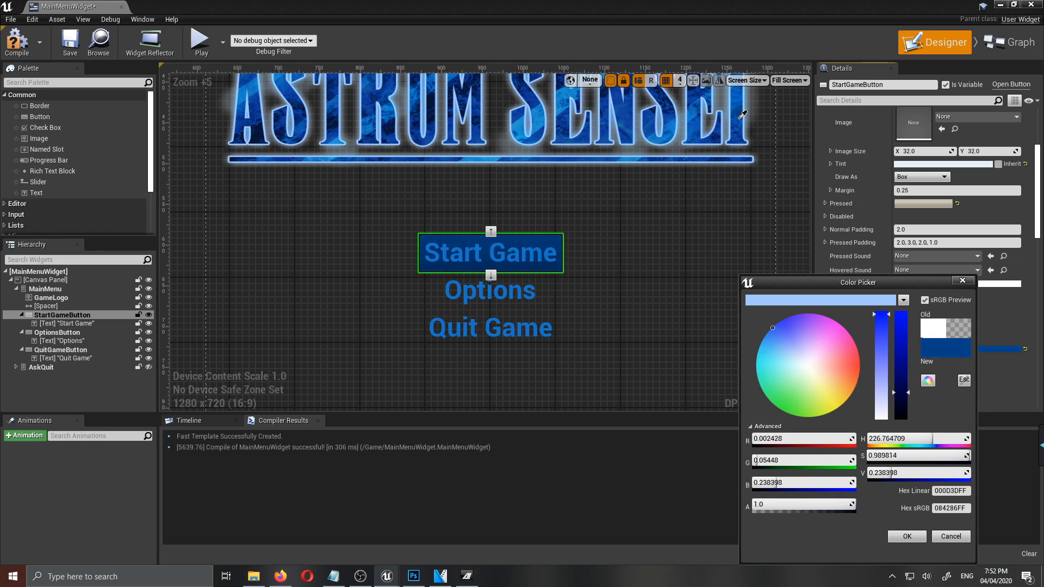
- Set the Start Game button's background to a dark blue sampled from the logo, darkened to hex sRGB 063976FF
click(742, 119)
click(531, 264)
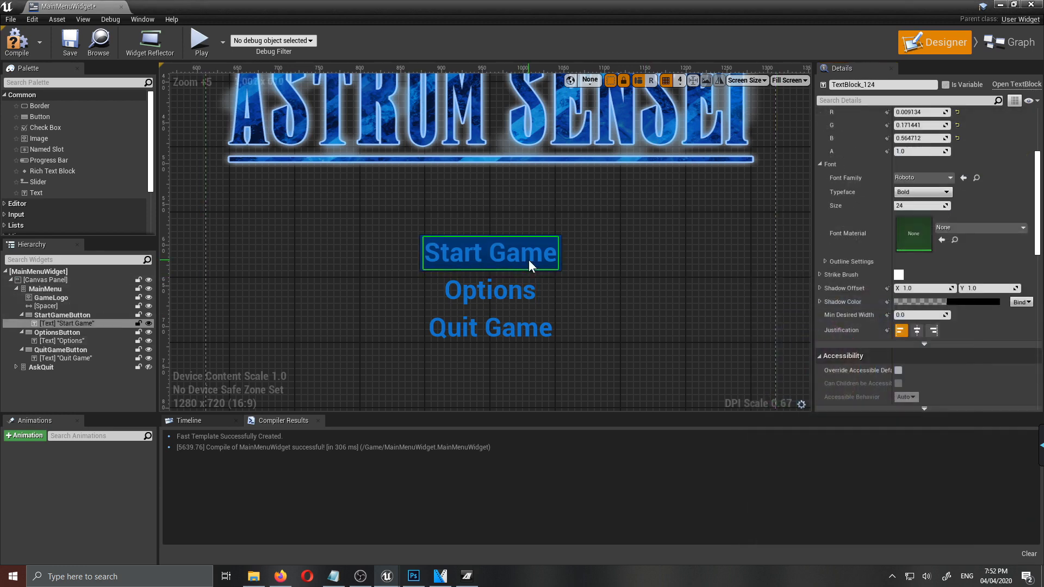
click(561, 260)
click(955, 350)
drag(883, 396, 884, 404)
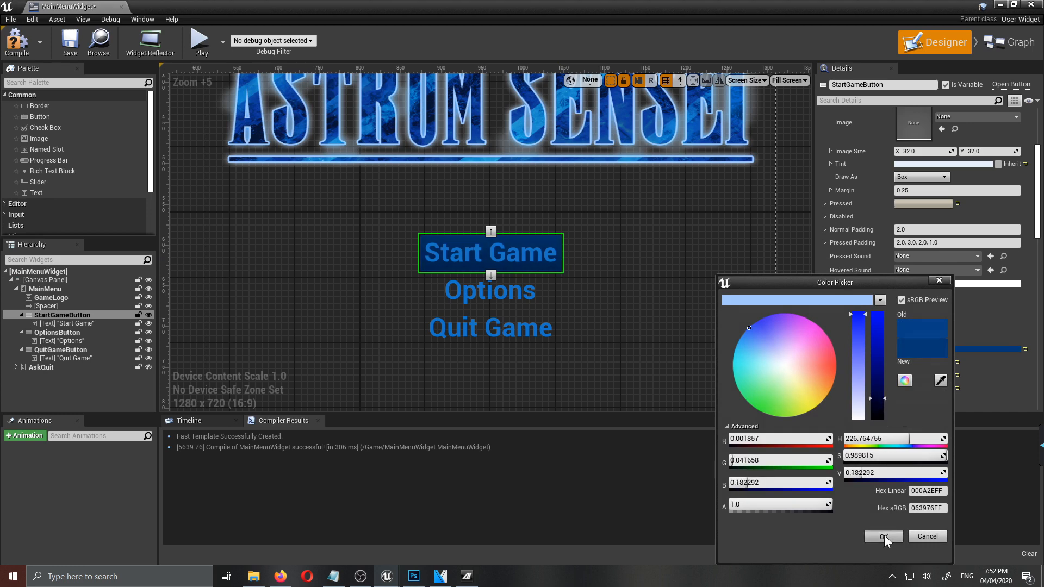
click(884, 536)
- Set the Options button's background color by sampling the Start Game button's dark blue
click(490, 291)
click(963, 350)
click(952, 380)
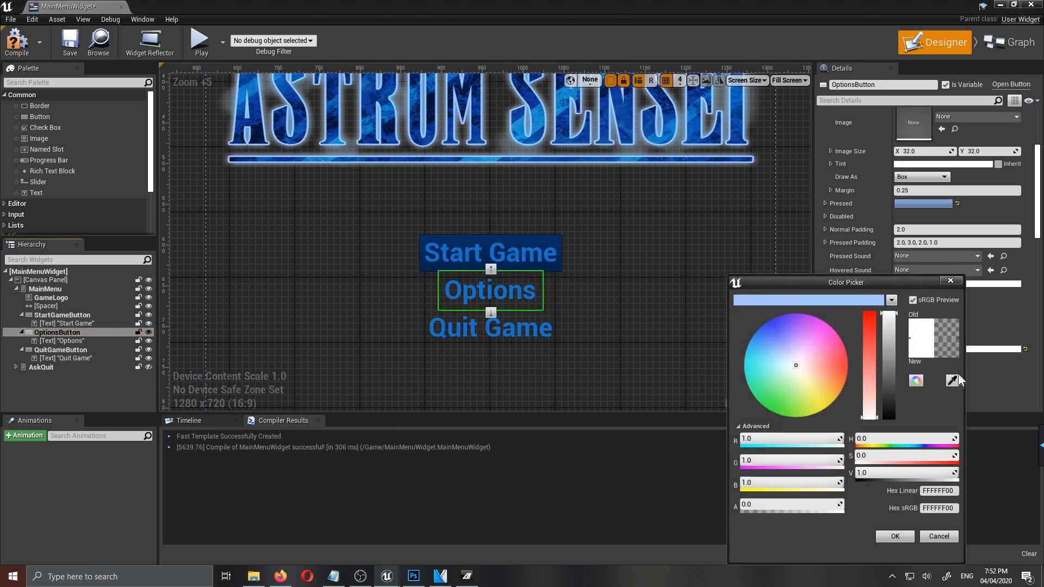
click(530, 239)
- Set the Quit Game button's background to the dark blue sampled from the Start Game button, hex sRGB 042D60FF
click(108, 350)
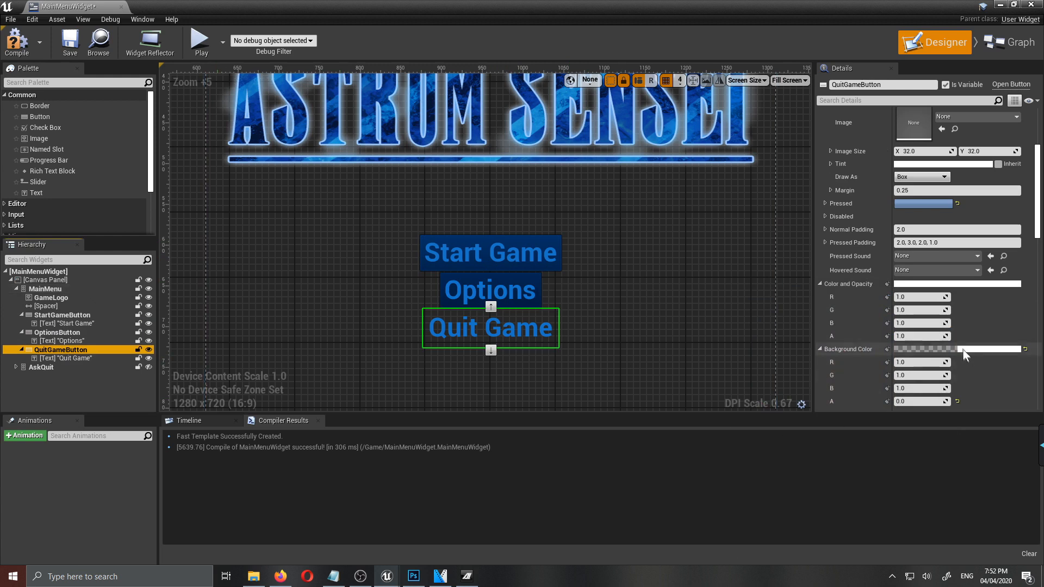
click(970, 348)
click(954, 382)
click(546, 253)
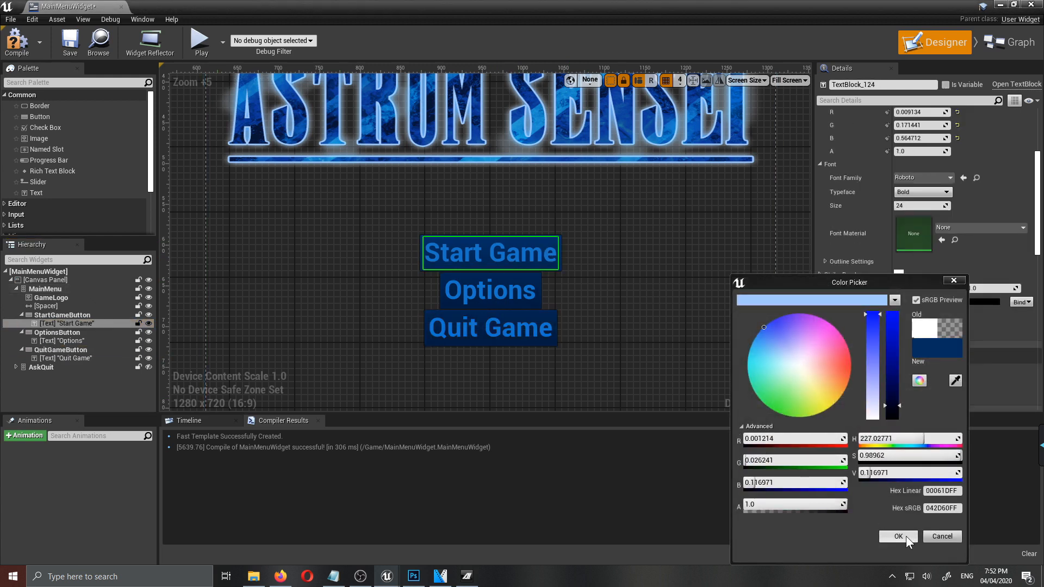
click(902, 536)
scroll(839, 273, up, 2)
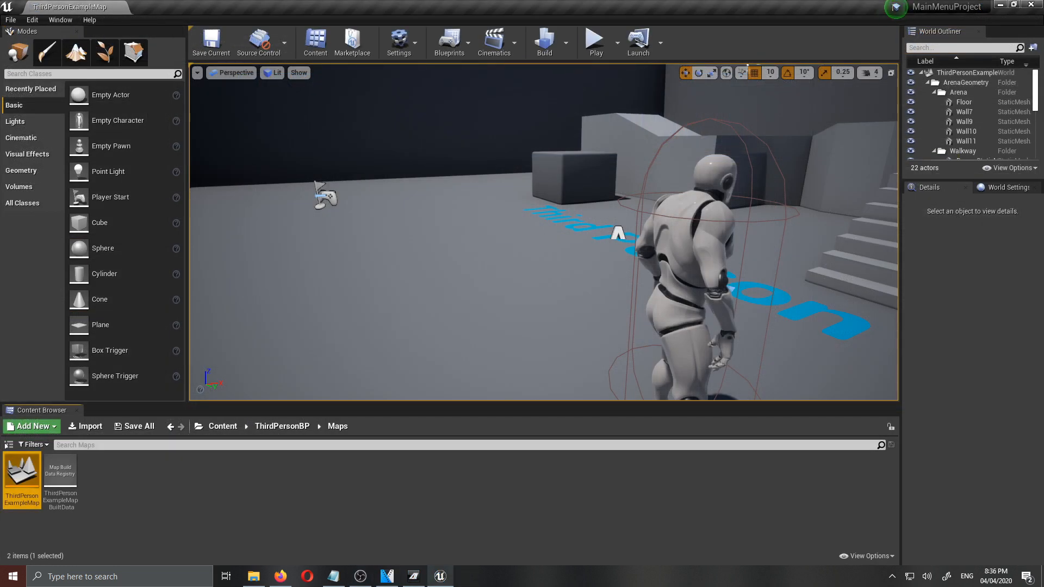
- Open the ThirdPersonExampleMap level and its level blueprint
double_click(25, 478)
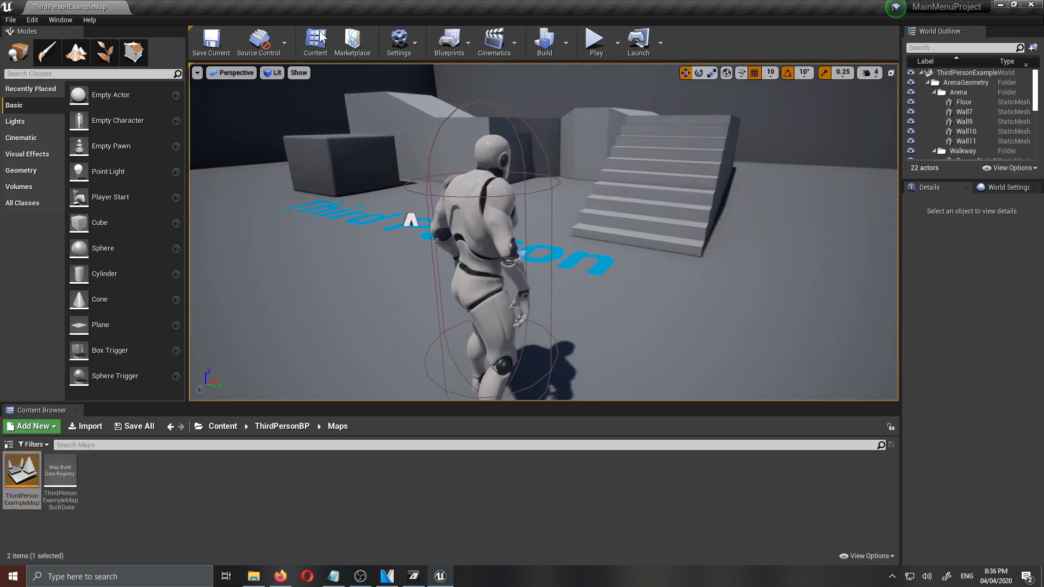
click(455, 42)
click(493, 136)
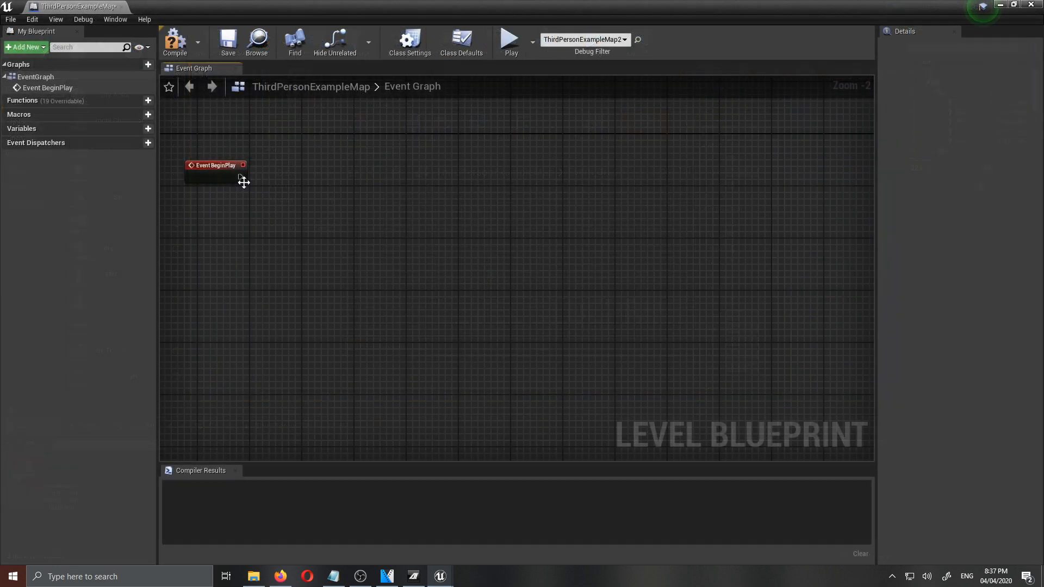
- Add a Set Input Mode Game Only node connected to Event BeginPlay
drag(240, 177, 307, 179)
text(set)
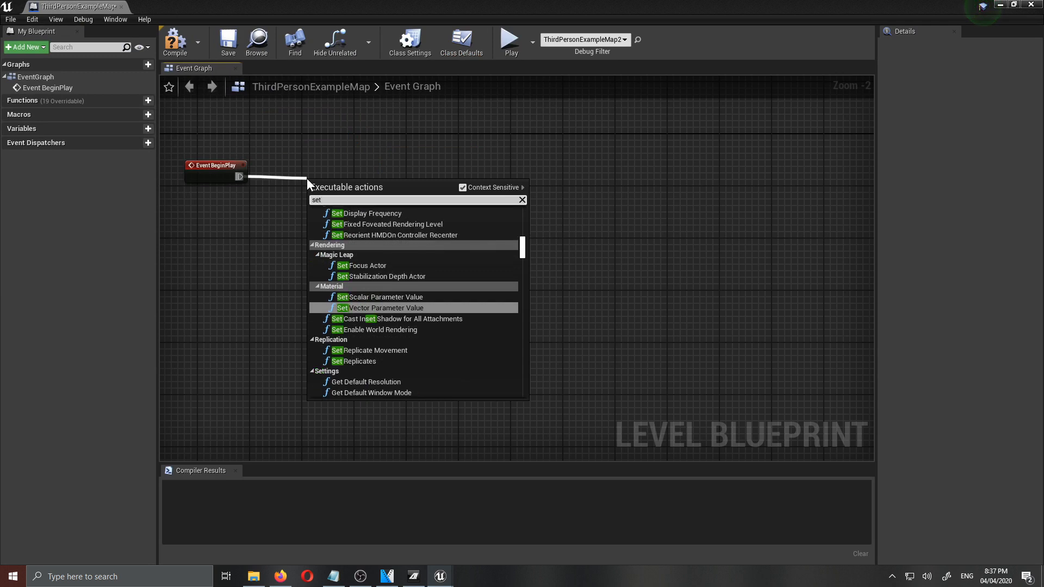
text( inpu)
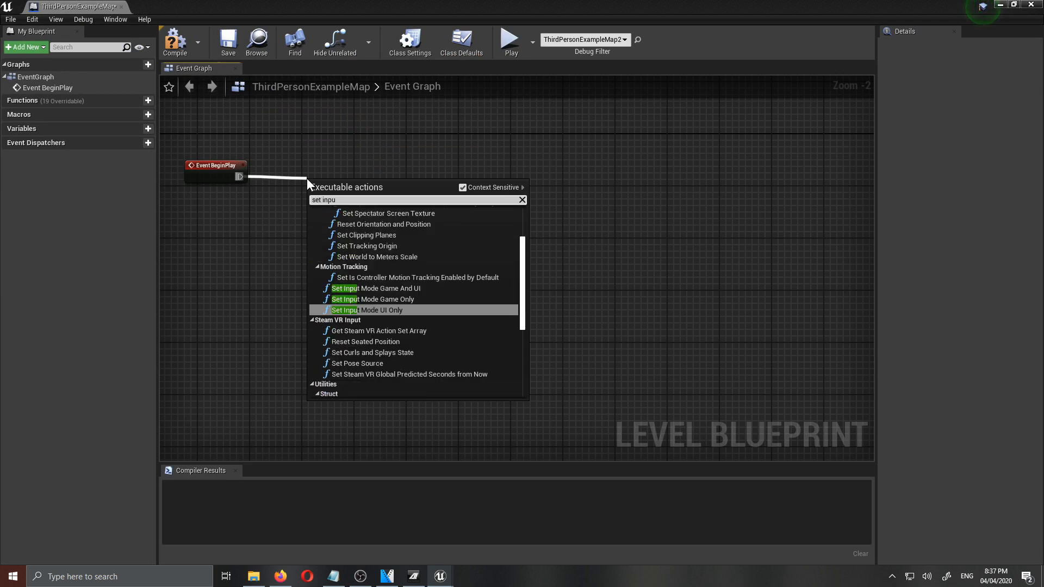
click(402, 299)
right_drag(381, 231, 427, 313)
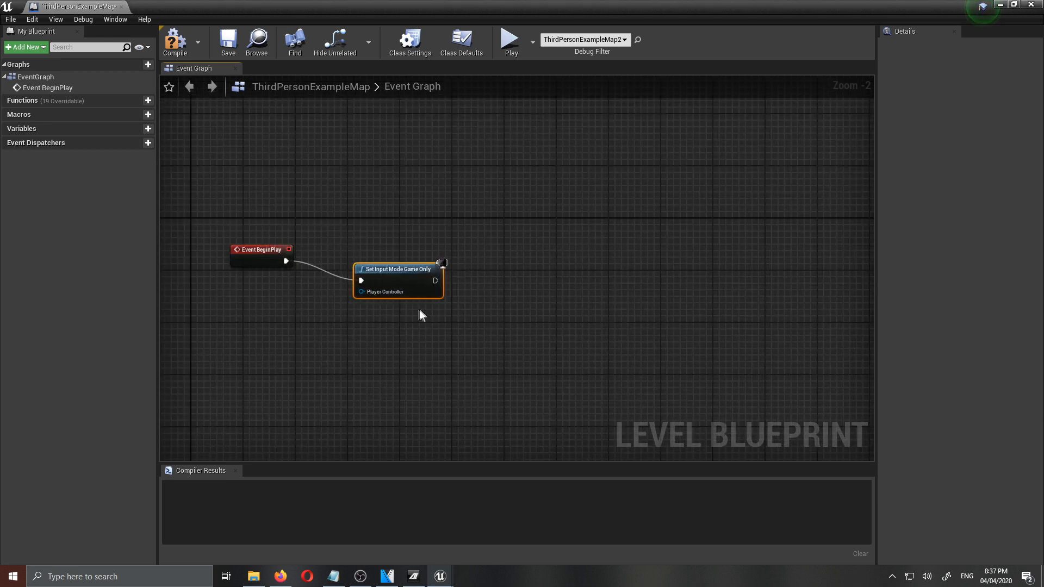
- Add a Get Player Controller node feeding the Player Controller input of Set Input Mode Game Only
drag(393, 270, 316, 206)
scroll(272, 239, up, 2)
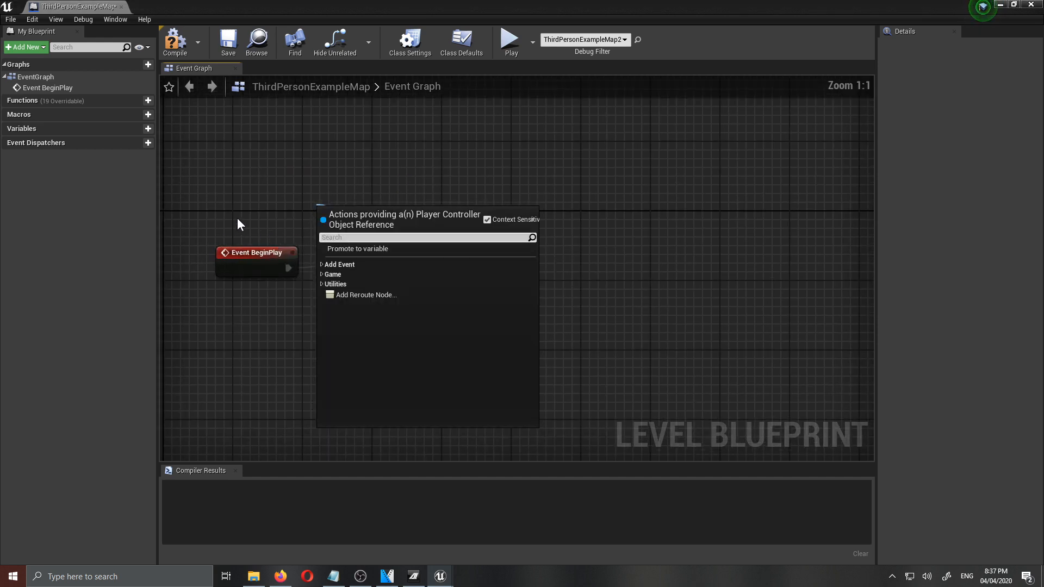
text(player)
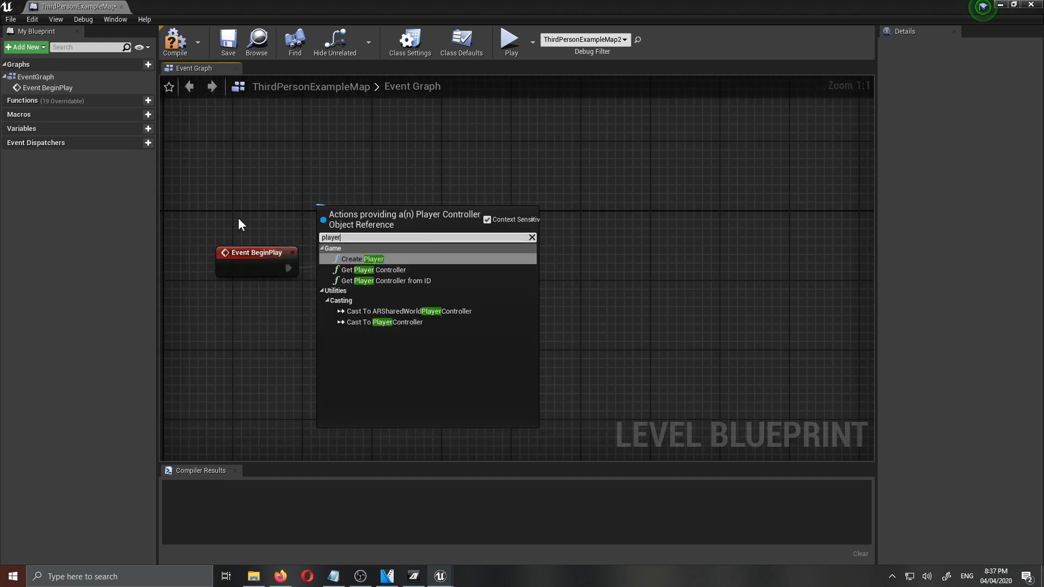
text( contro)
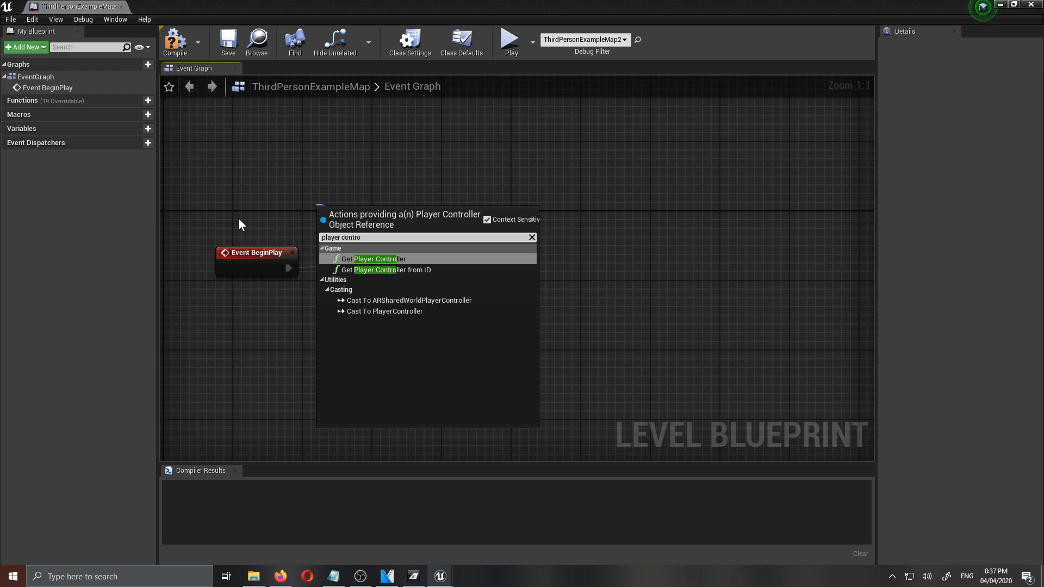
key(Return)
- Add a Set Show Mouse Cursor node targeting the player controller, chain it unchecked after Set Input Mode Game Only, and compile the blueprint
drag(452, 215, 547, 252)
text(mouse c)
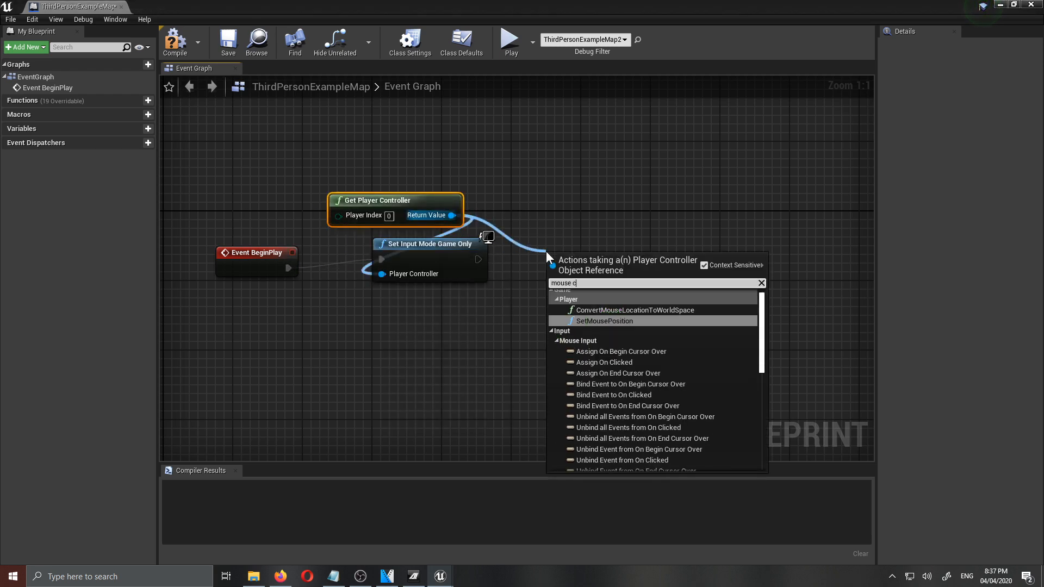
text(ursor)
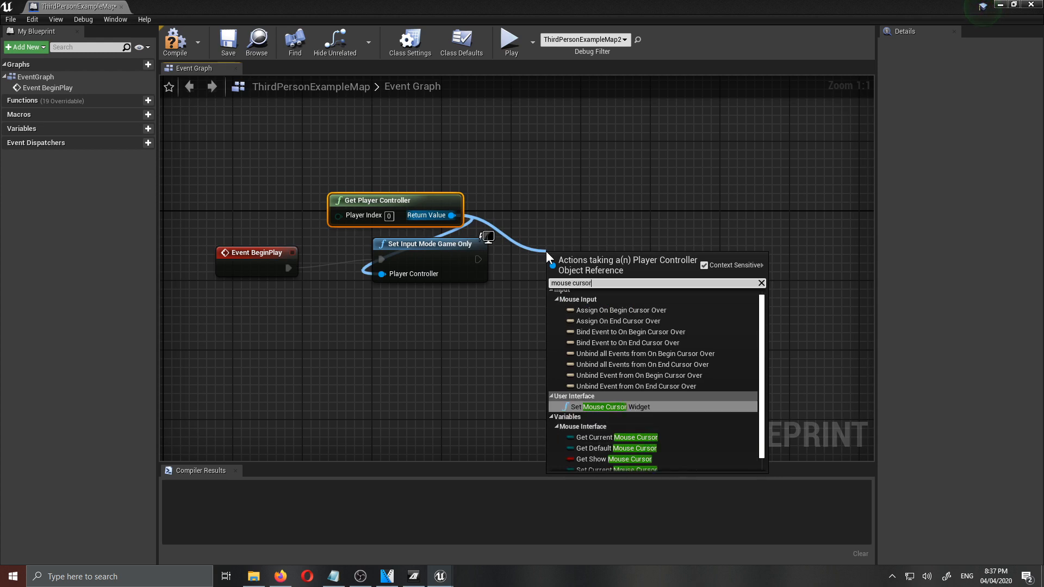
scroll(679, 443, down, 1)
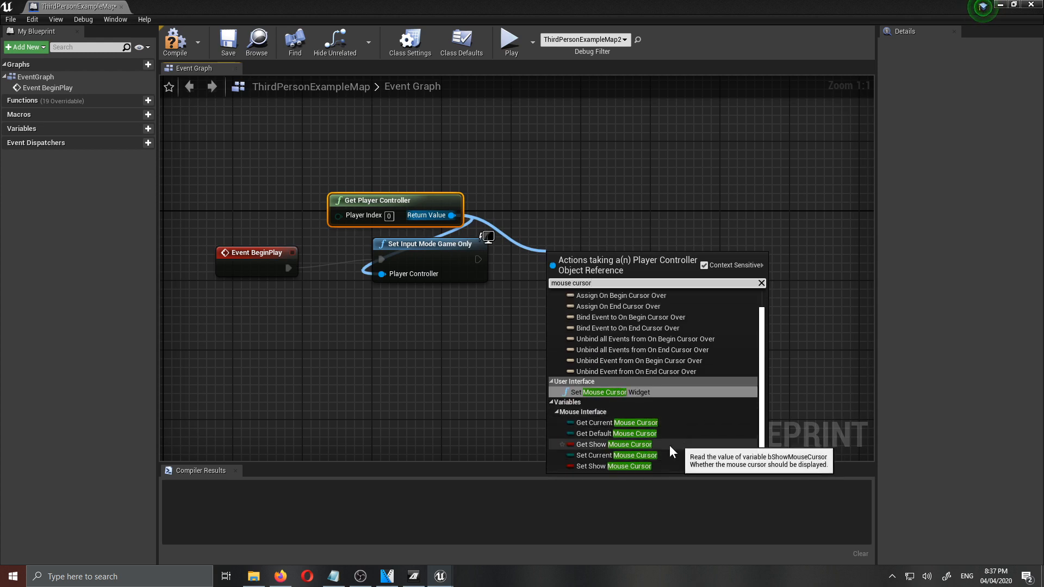
click(619, 466)
drag(557, 268, 482, 260)
drag(581, 263, 593, 230)
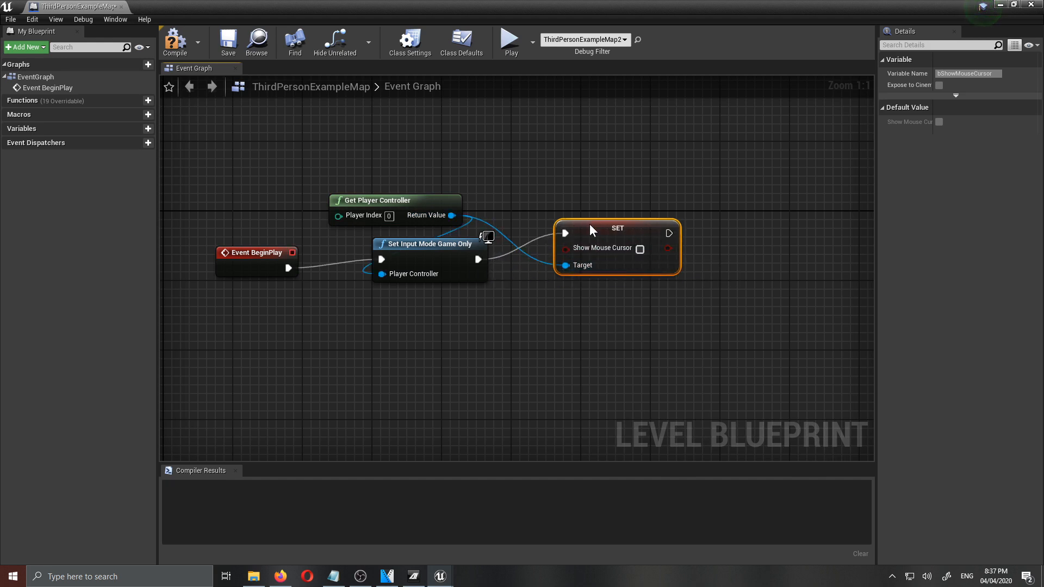
click(175, 41)
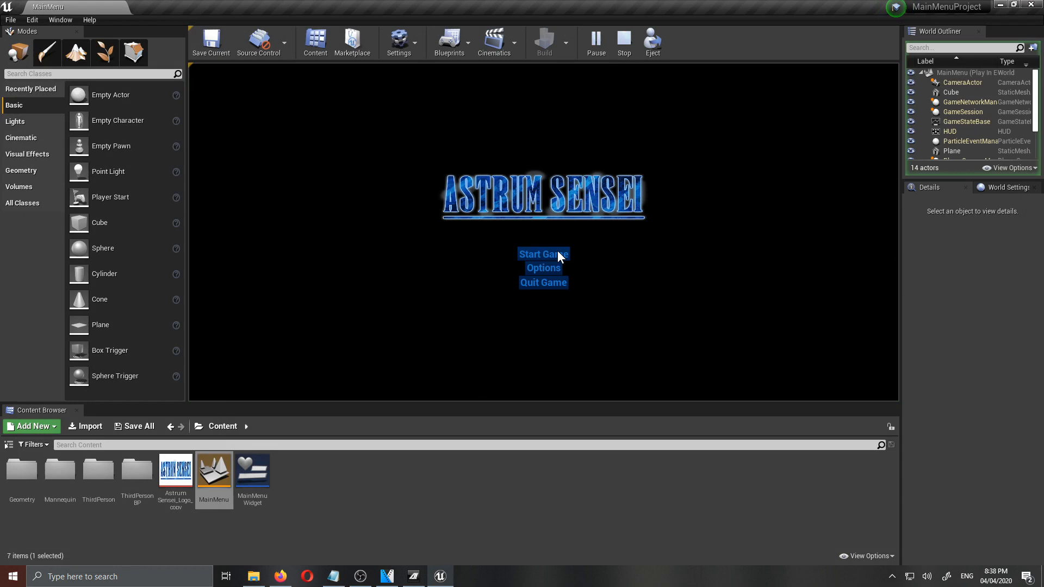
- Play-test Start Game from the main menu by running and jumping with the character, and stop the session
click(543, 254)
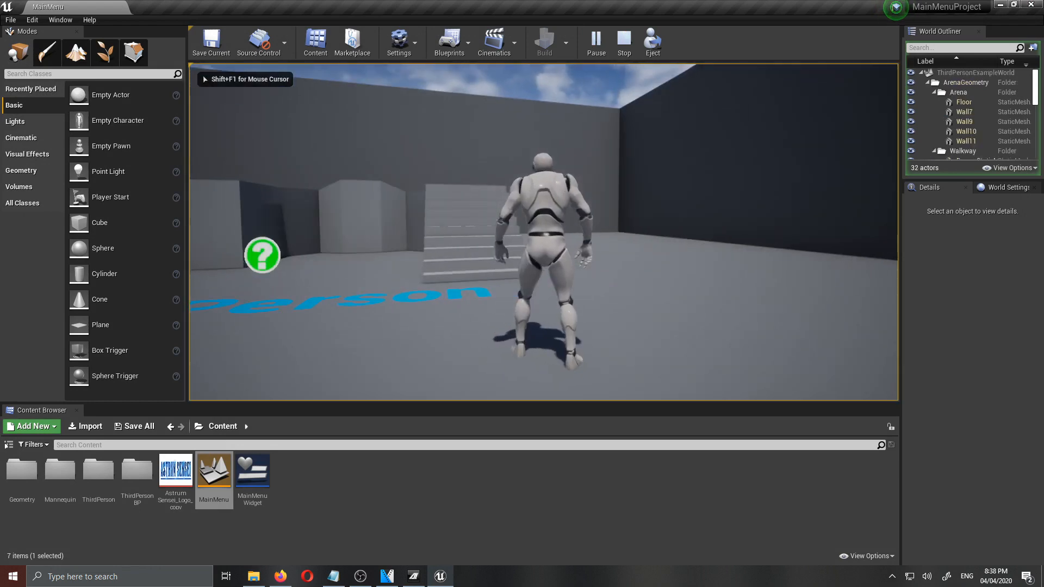
key(w)
key(w)
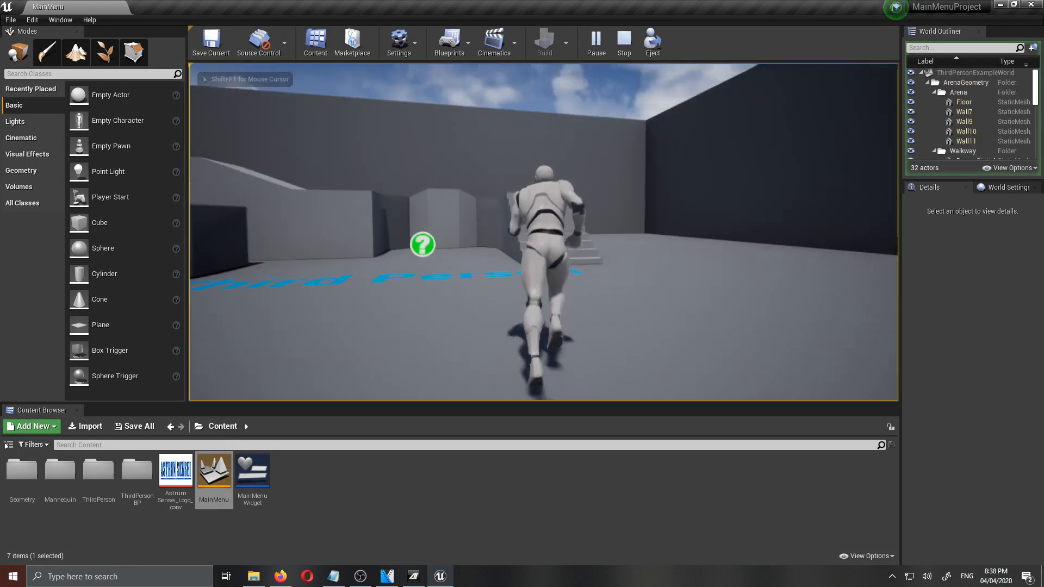
key(space)
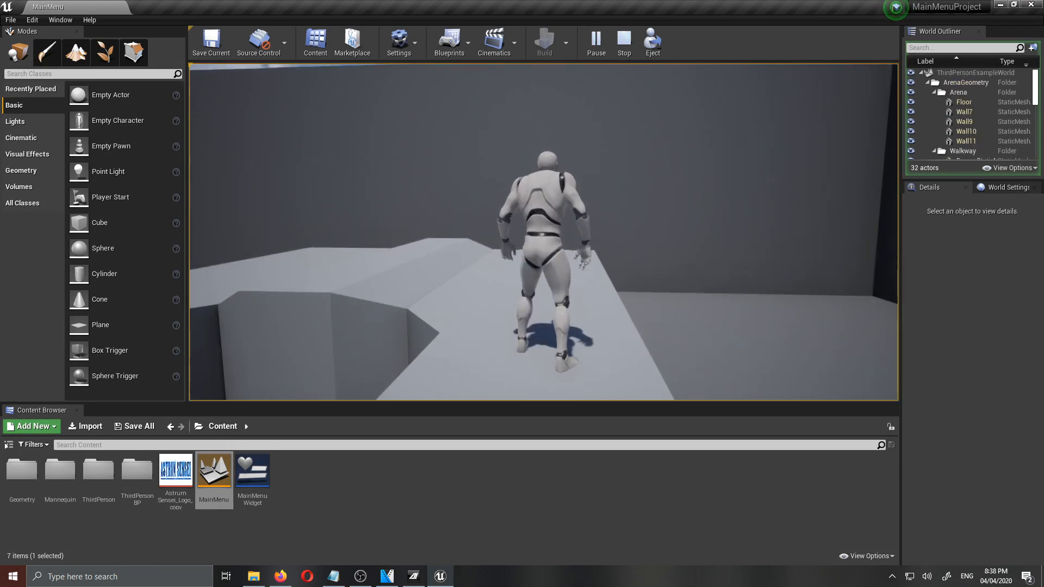
key(Escape)
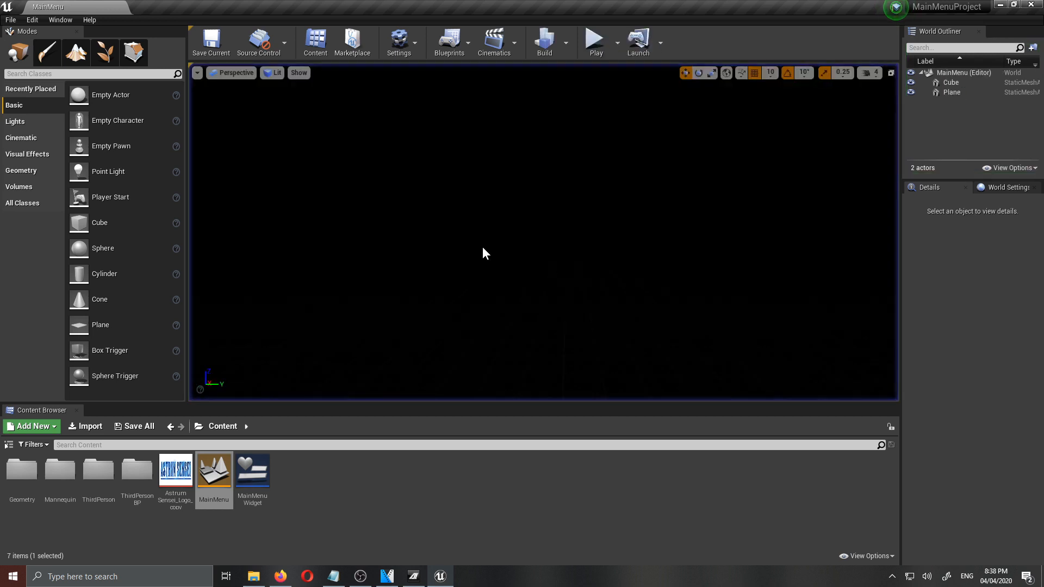
- Set both the Game Default Map and the Editor Startup Map to MainMenu in the project's Maps & Modes settings
click(403, 48)
click(438, 76)
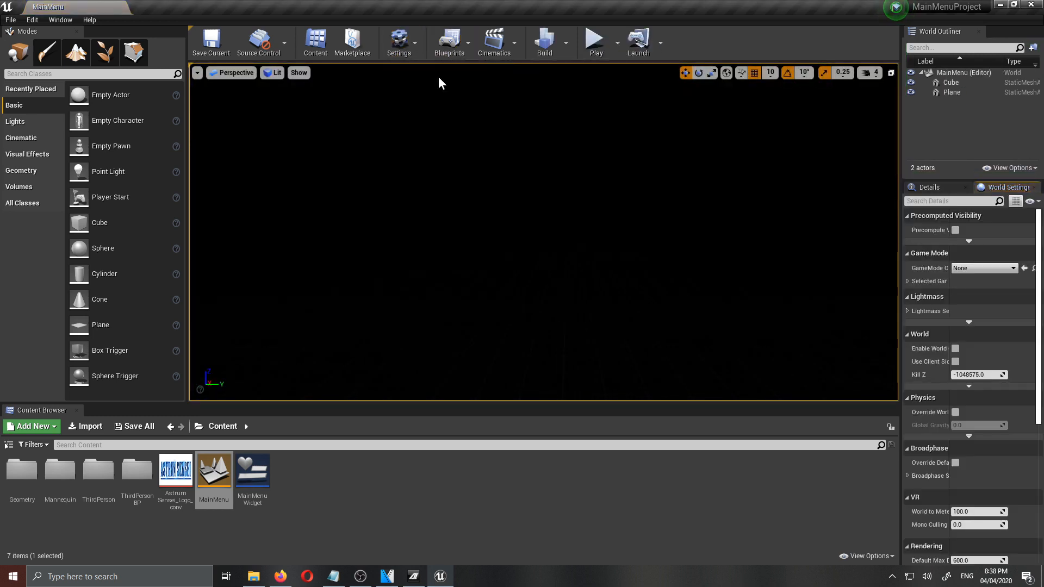
click(415, 43)
click(426, 87)
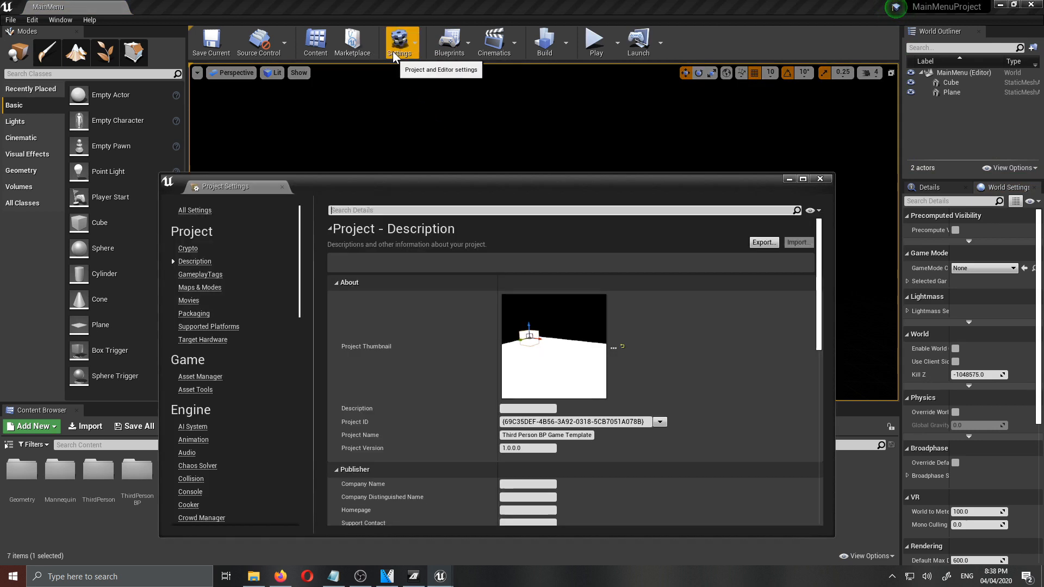
click(200, 287)
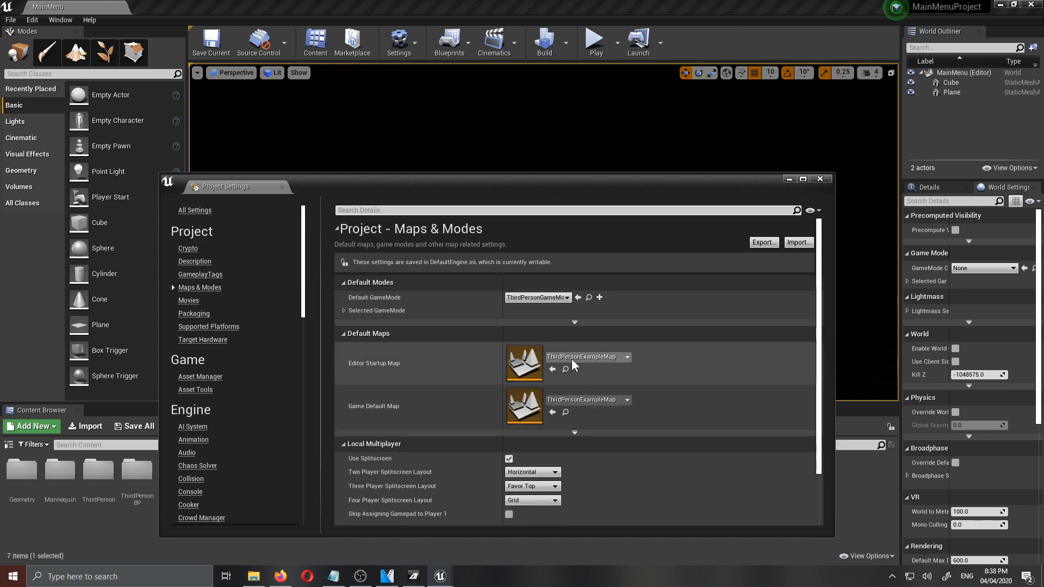
click(569, 401)
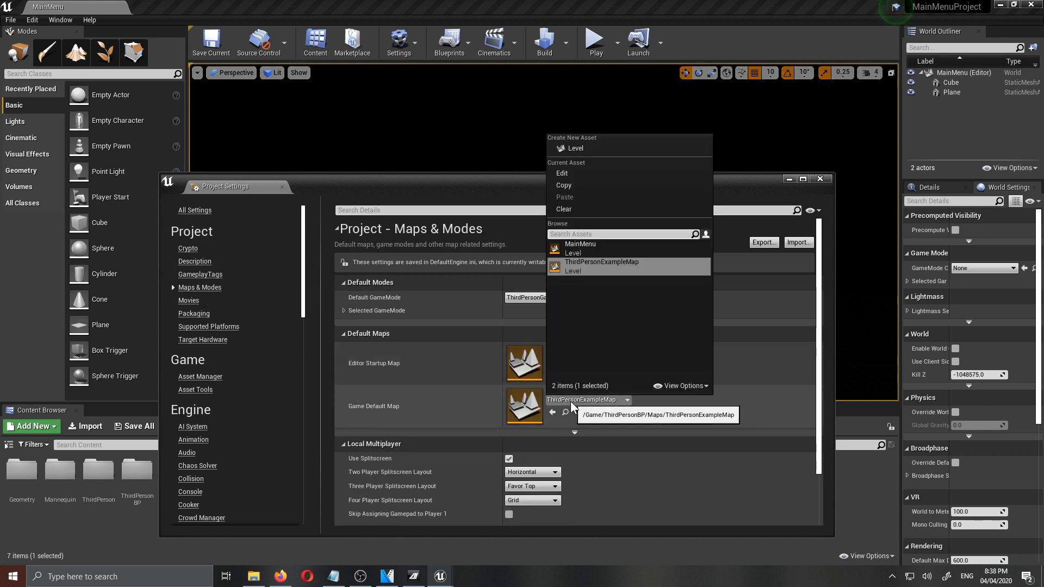
click(565, 245)
click(576, 354)
click(573, 202)
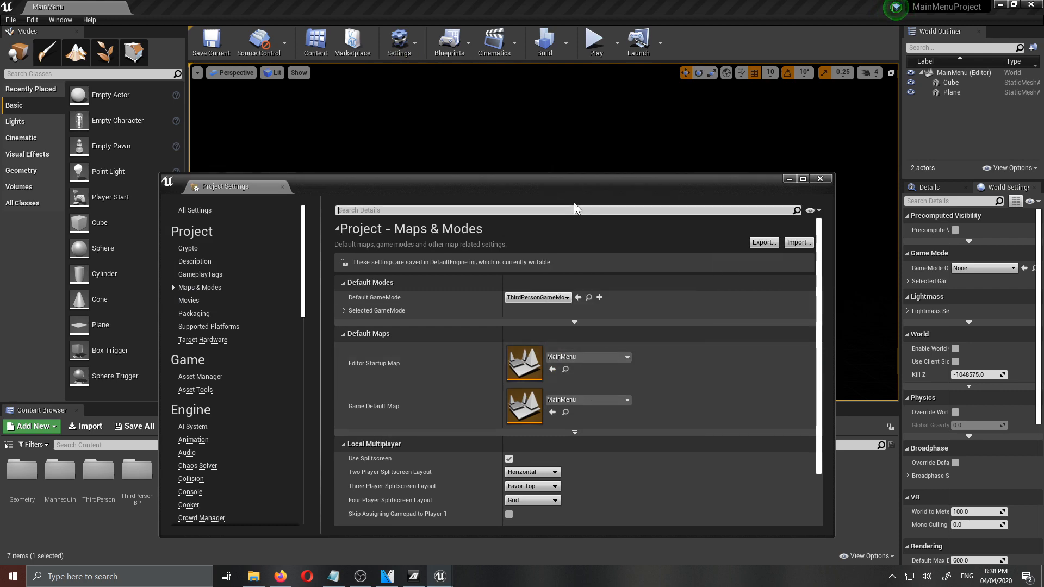
- Close the project settings, play-test the MainMenu level in the selected viewport and stop the session
click(819, 180)
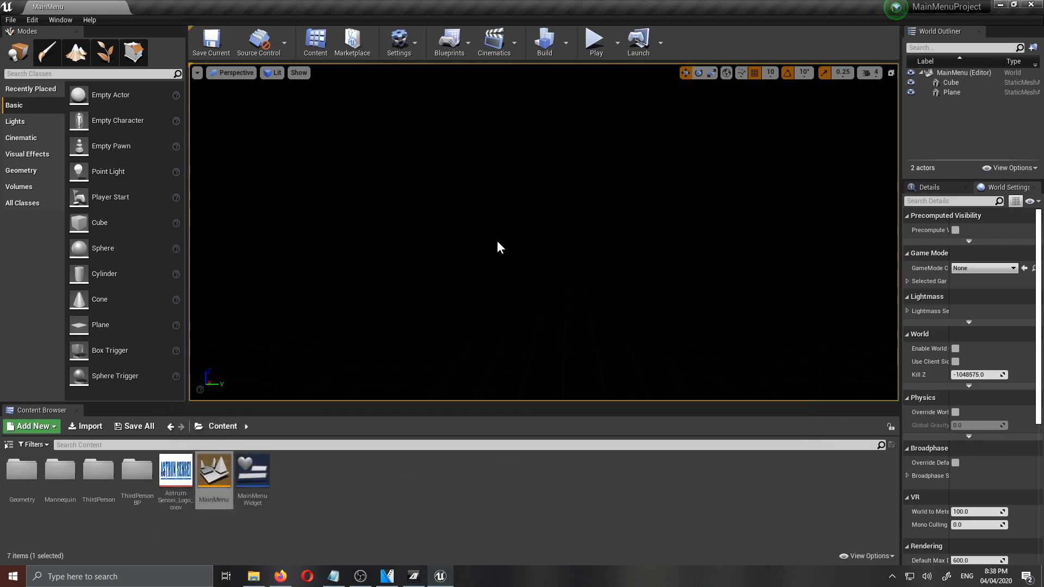
click(366, 517)
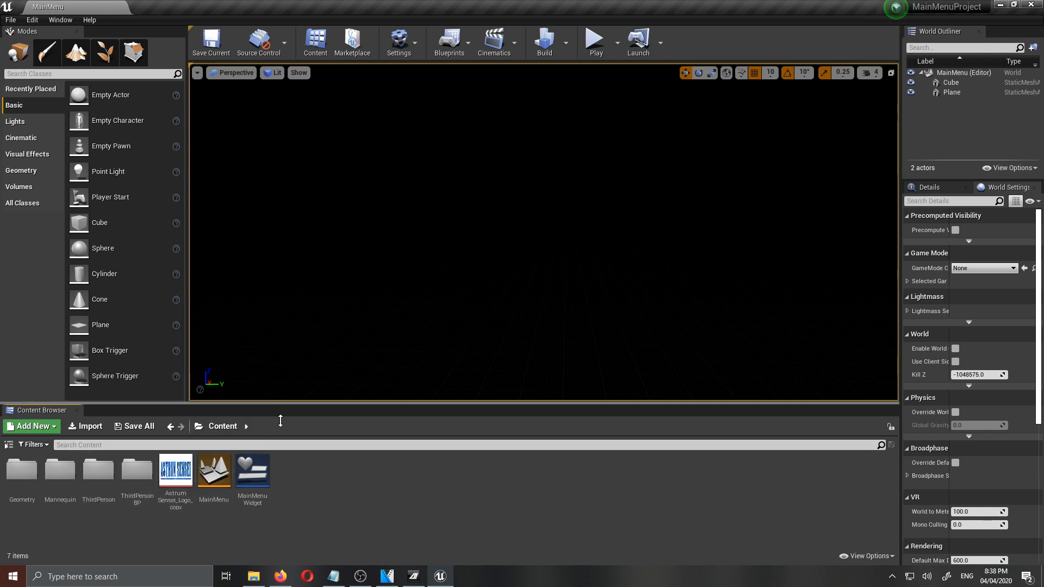
drag(280, 421, 281, 465)
click(595, 43)
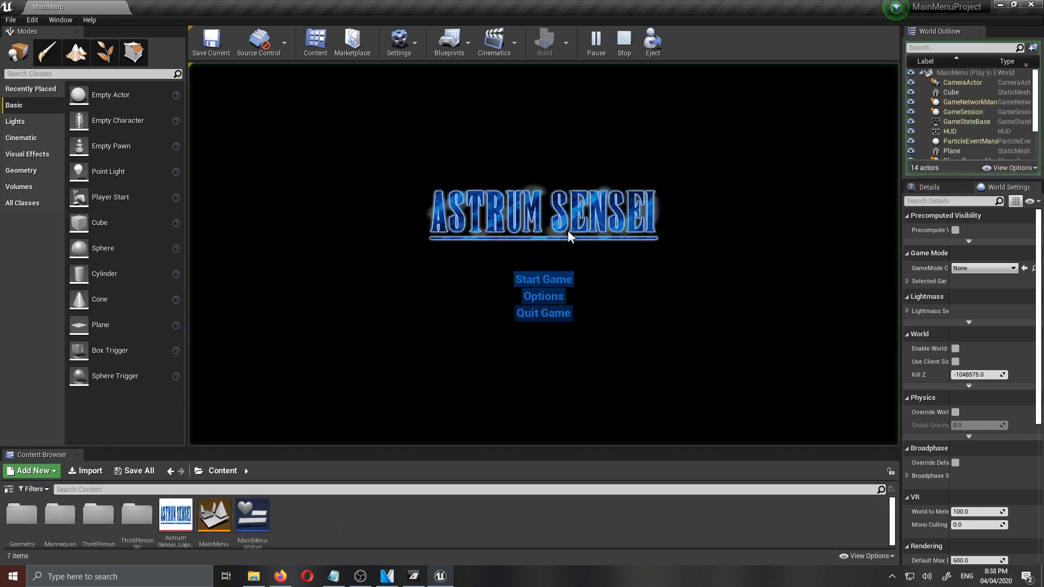
click(619, 49)
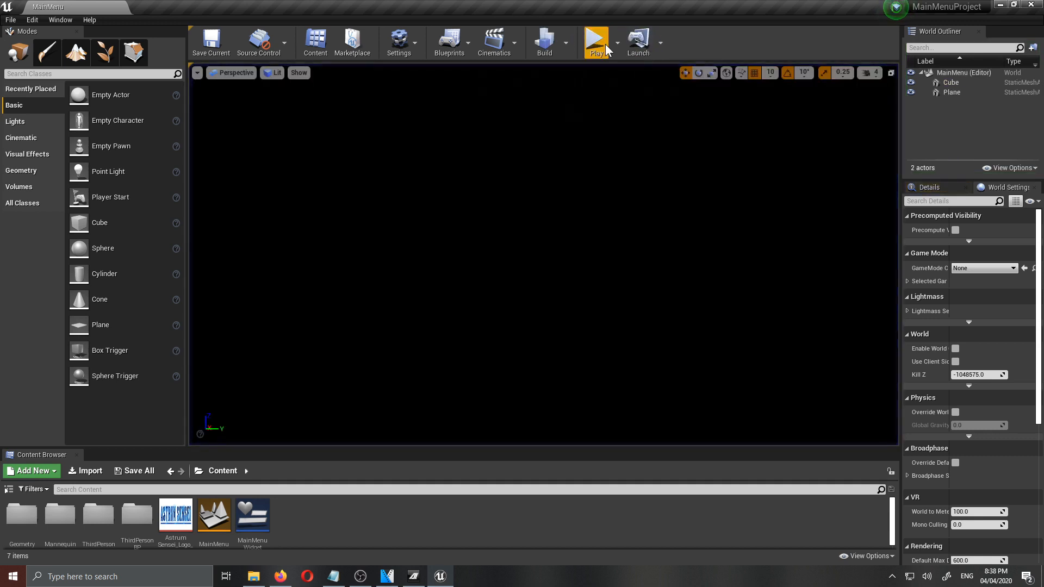
- Play the MainMenu level in a new editor window (PIE) and reposition the preview window
click(619, 49)
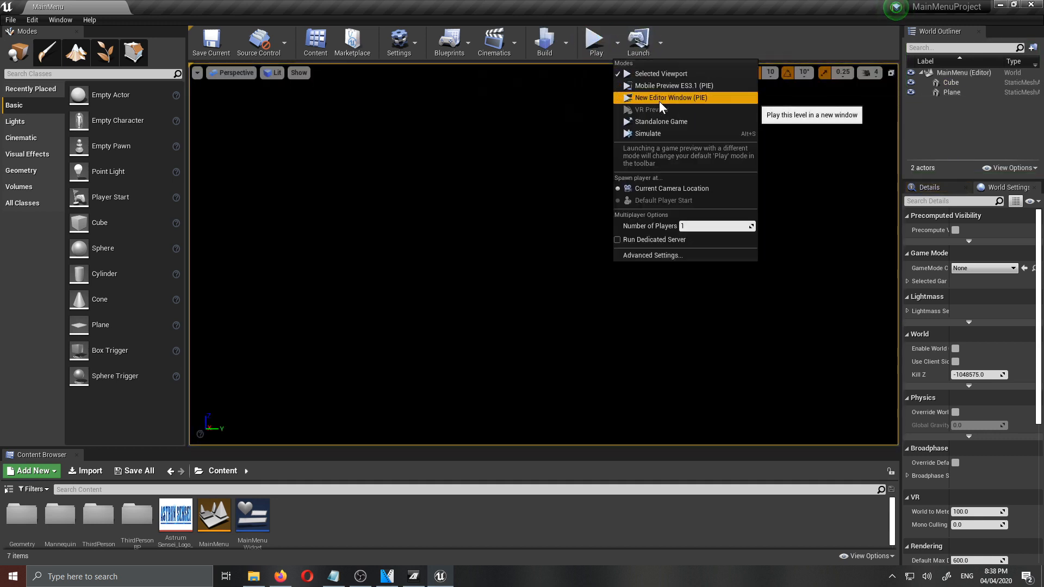
click(659, 100)
drag(497, 87, 562, 0)
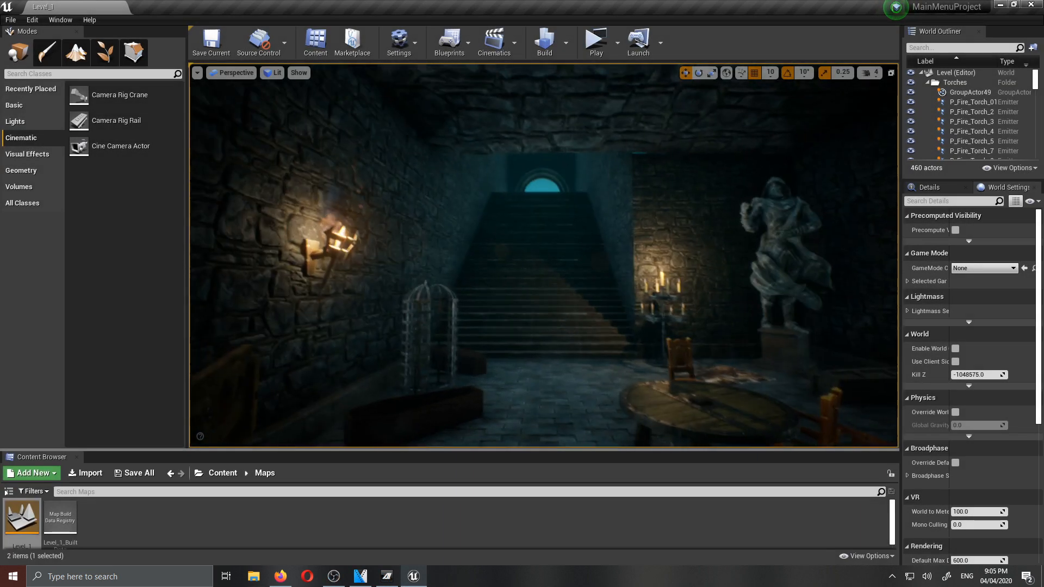
- Place a Cine Camera Actor on the dungeon floor of Level_1, beside the barrels and facing the skeletons
right_drag(544, 255, 556, 290)
key(w)
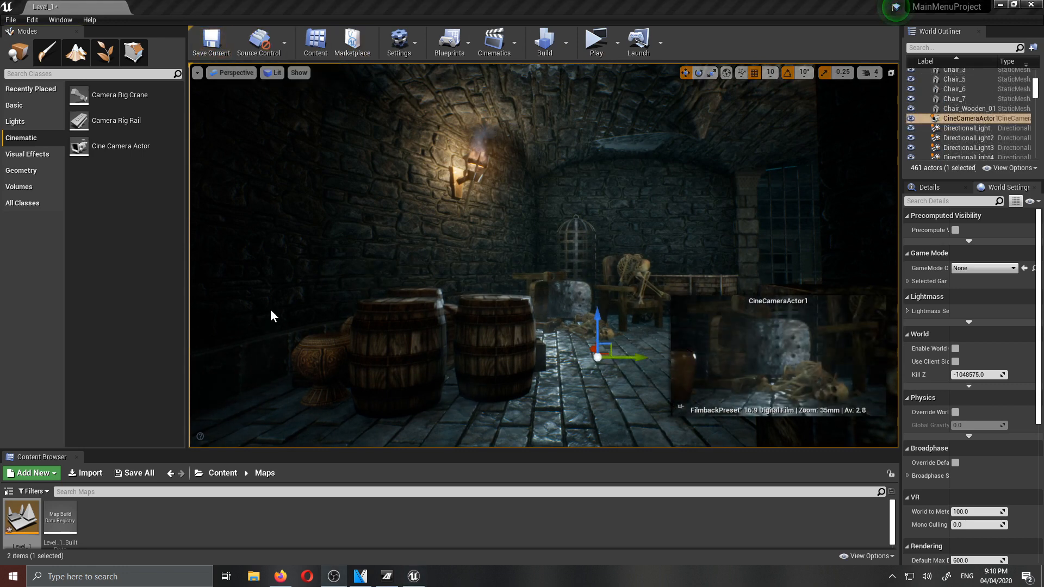
drag(109, 144, 596, 352)
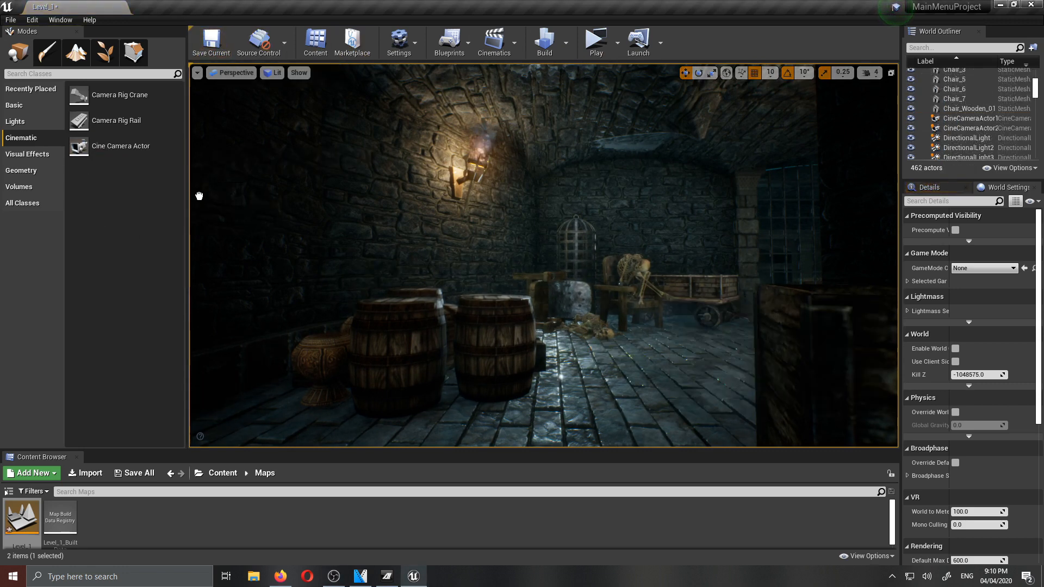
drag(199, 196, 144, 179)
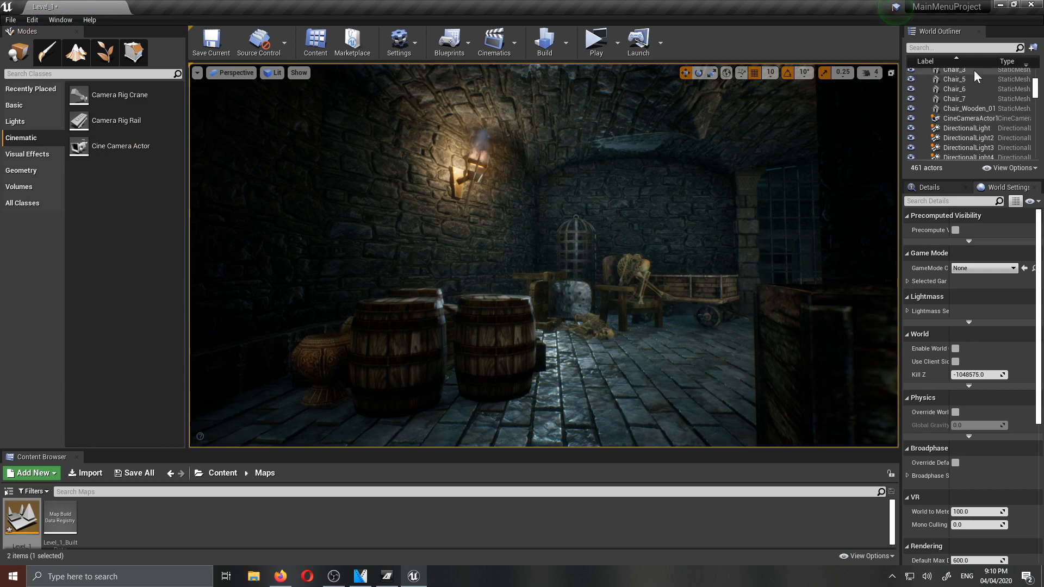
- Move CineCameraActor1 back from the skeletons and raise it above the floor to frame the dungeon scene
click(957, 118)
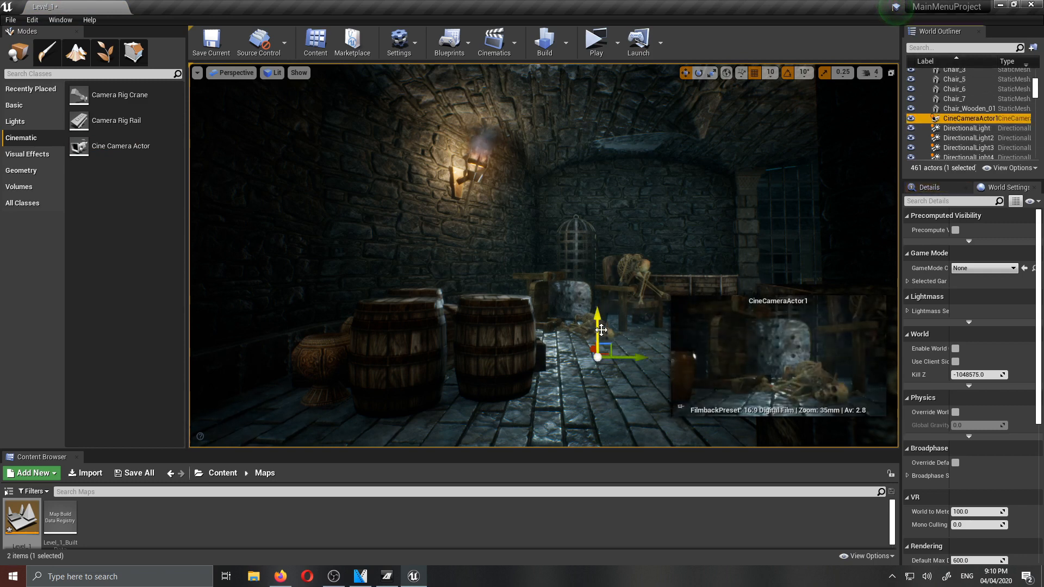
drag(593, 349, 671, 405)
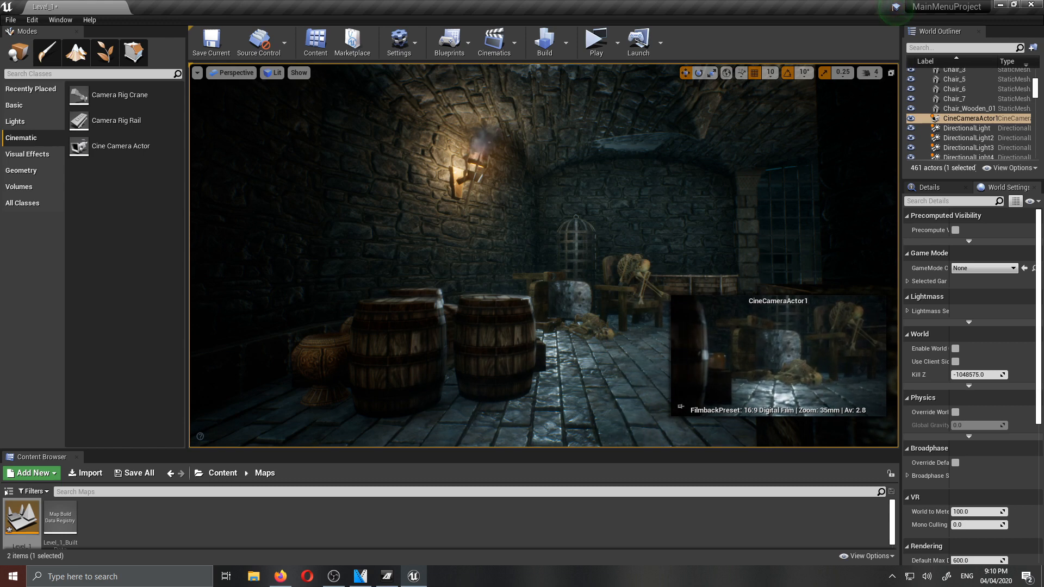
right_drag(641, 343, 610, 349)
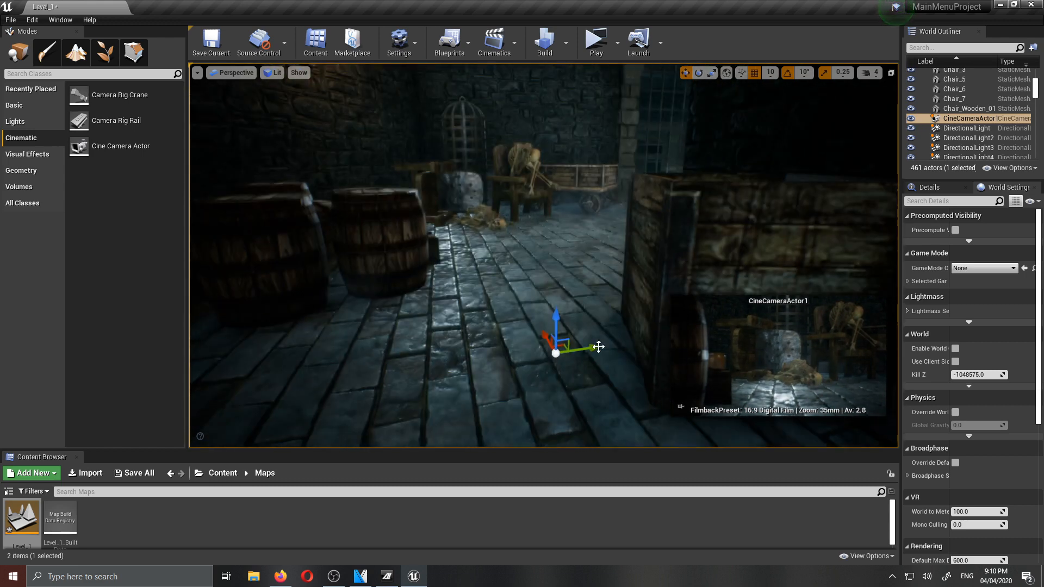
drag(558, 319, 557, 253)
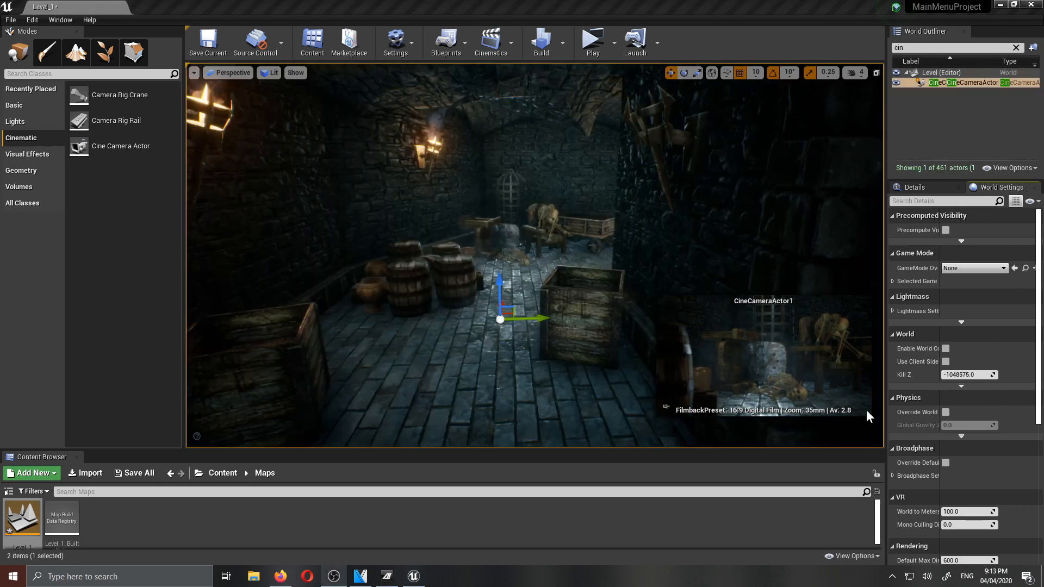
- Set the level's GameMode Override to GameModeBase in the World Settings
click(958, 269)
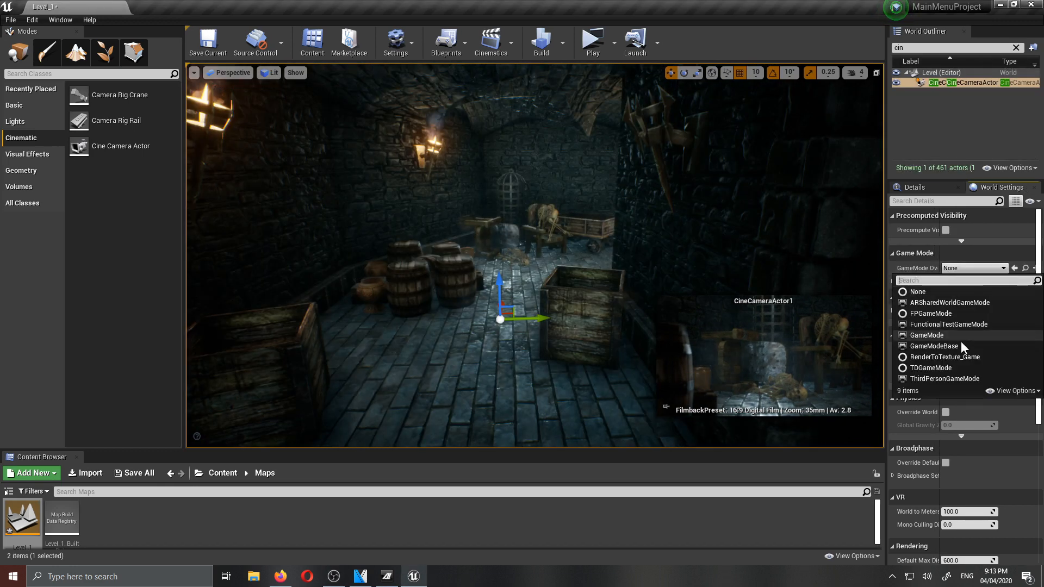
click(925, 346)
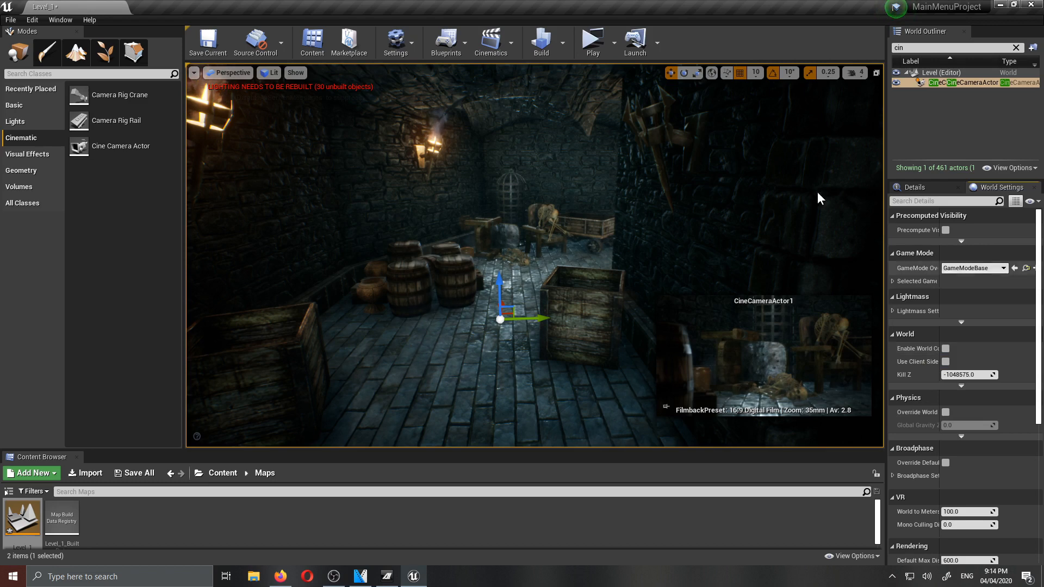
- Open the Level Blueprint of Level_1 and delete the Event Tick node from its event graph
click(446, 42)
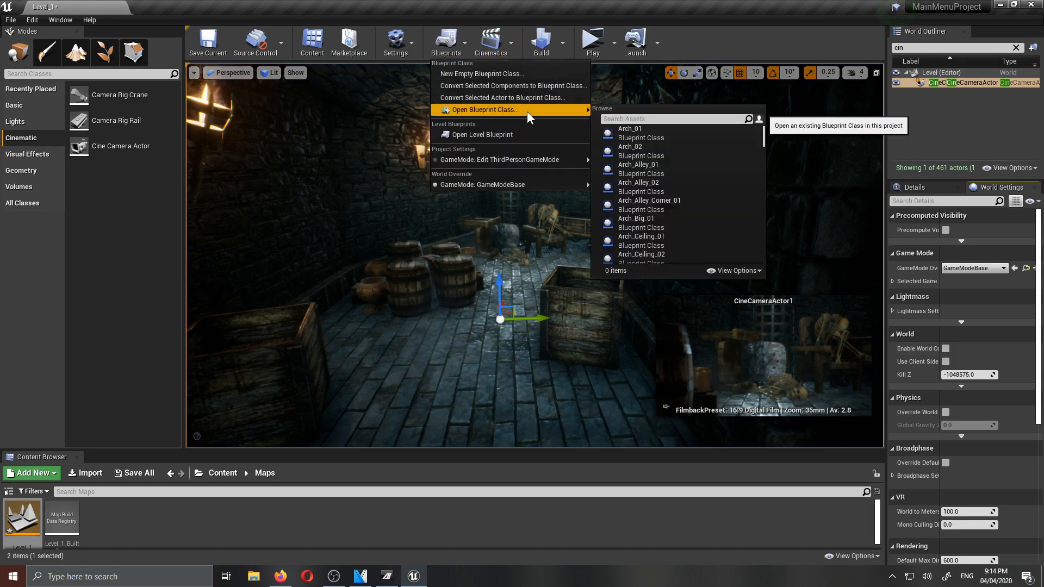
click(480, 134)
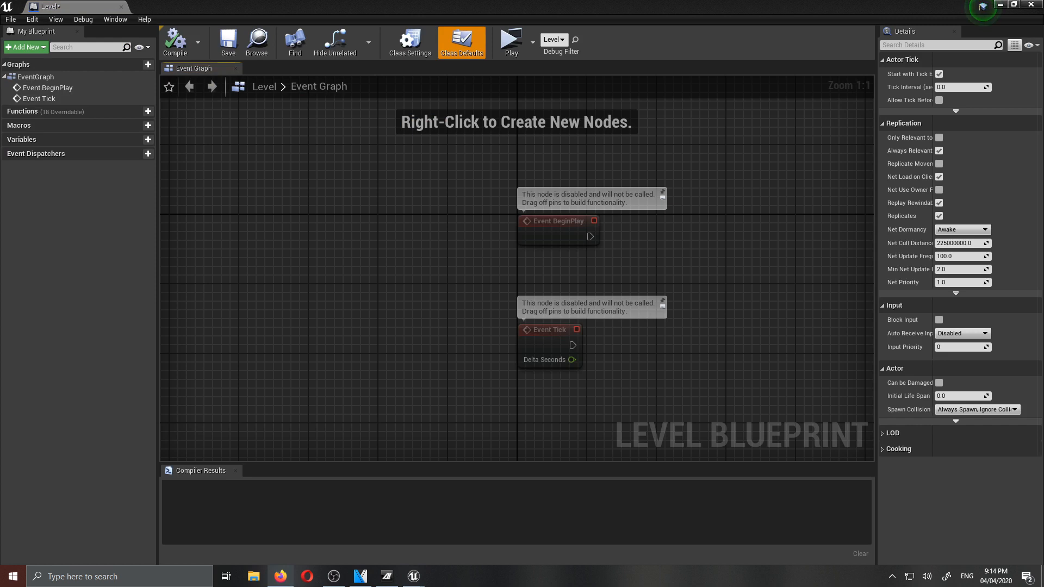
drag(650, 395, 501, 338)
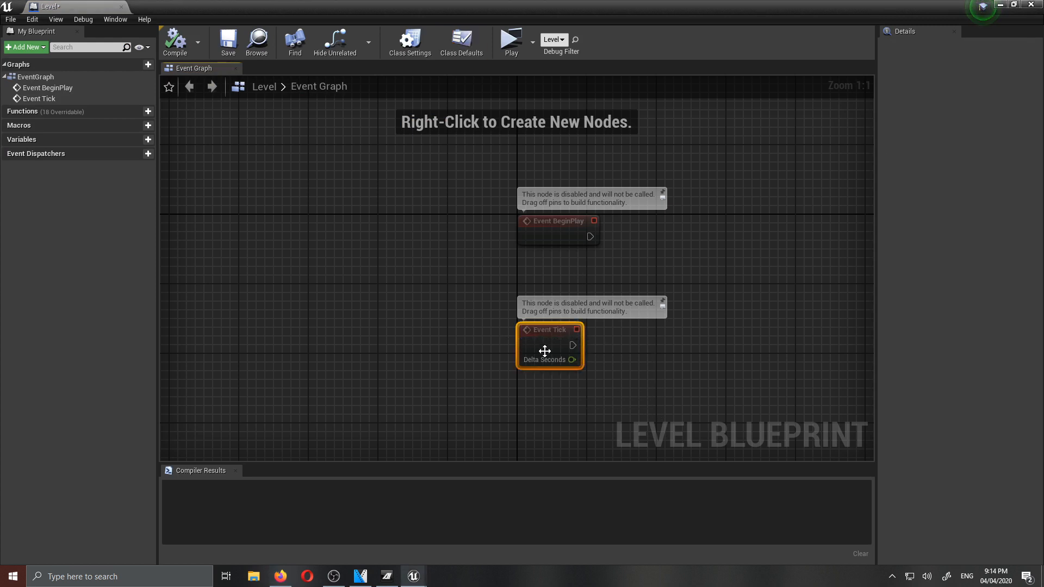
key(Delete)
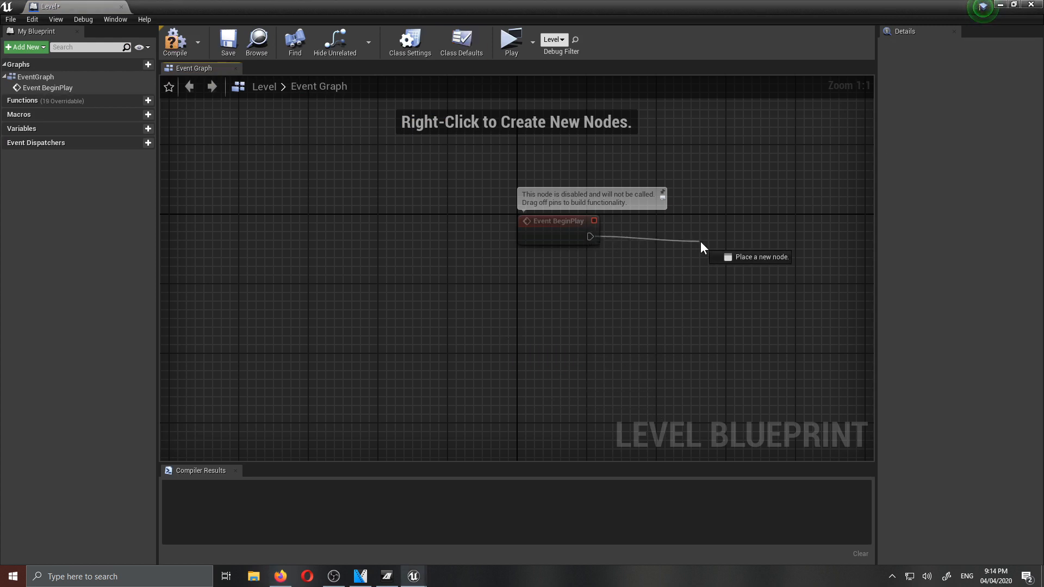
- Add a Set View Target with Blend node after Event BeginPlay, with context-sensitive node search turned off, and align it with the event
drag(701, 241, 701, 242)
text(set view)
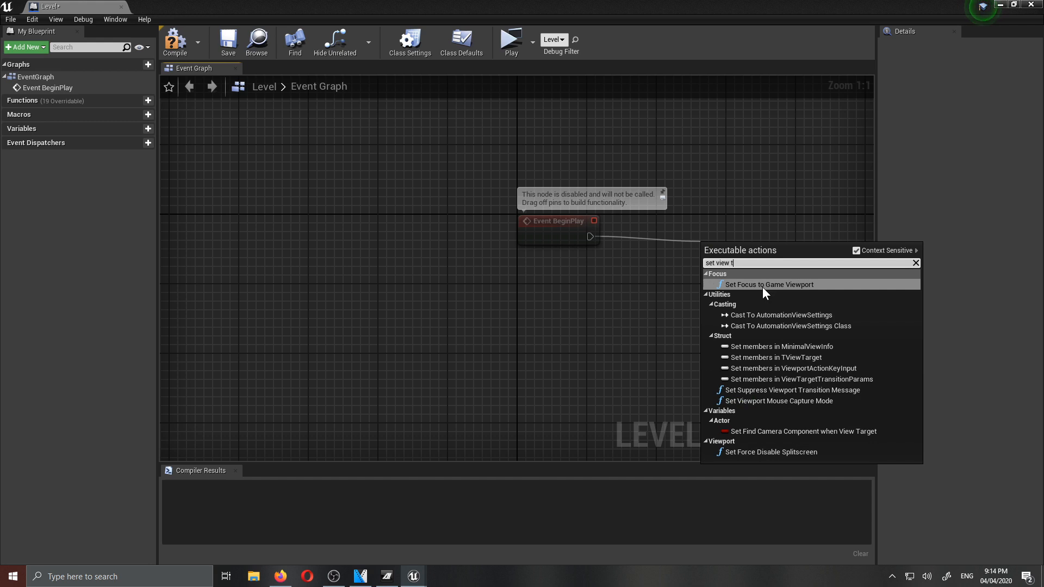
text( tar)
drag(590, 237, 658, 242)
text(set v)
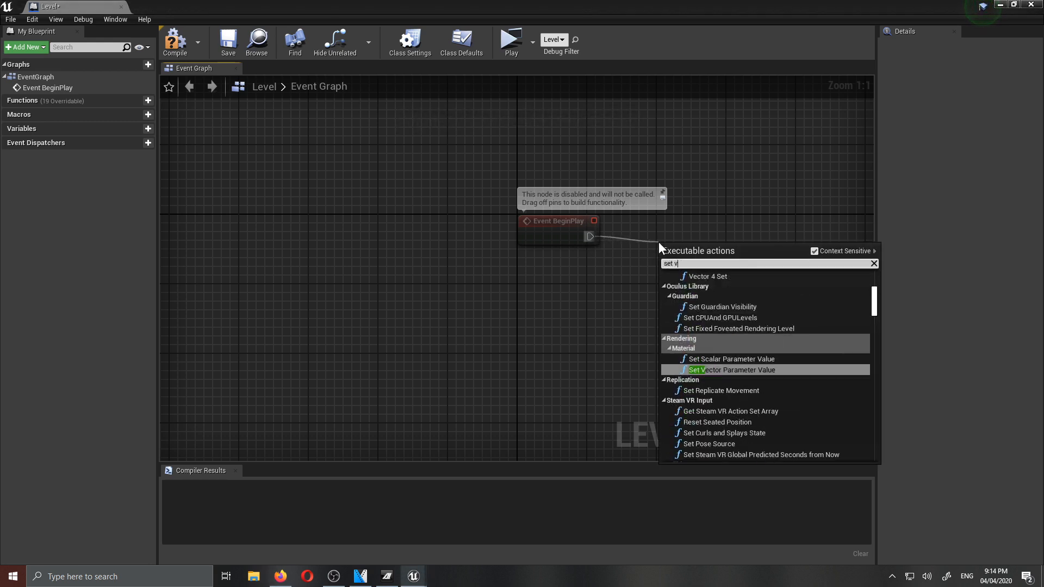
text(iew target)
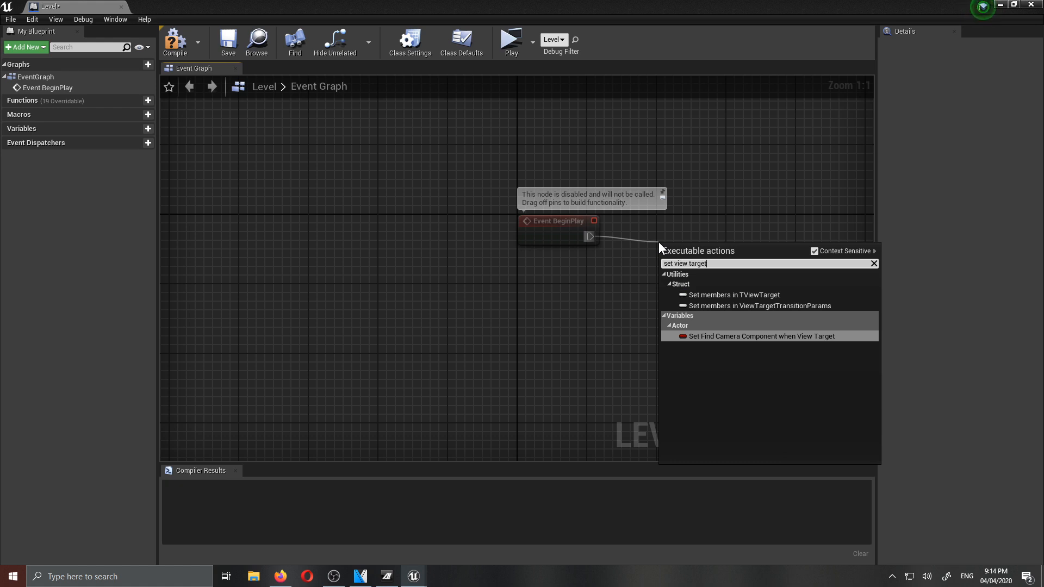
text( with)
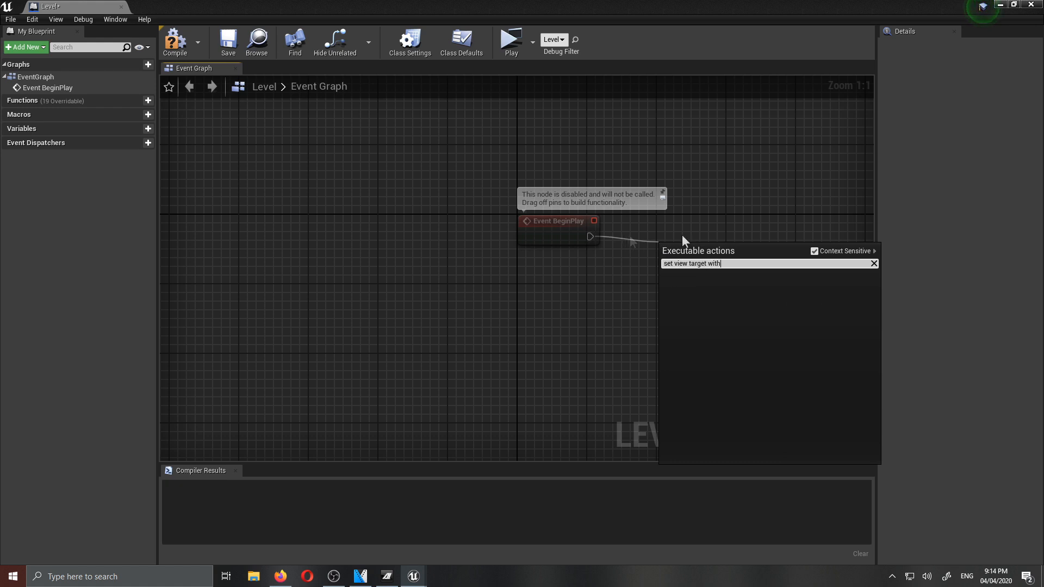
click(815, 251)
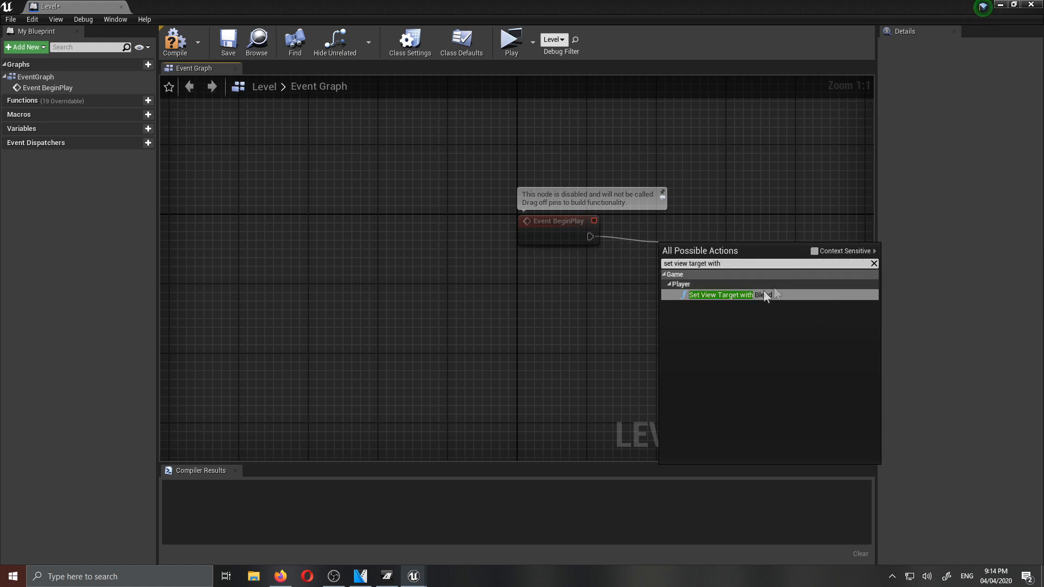
click(741, 295)
drag(742, 271, 759, 235)
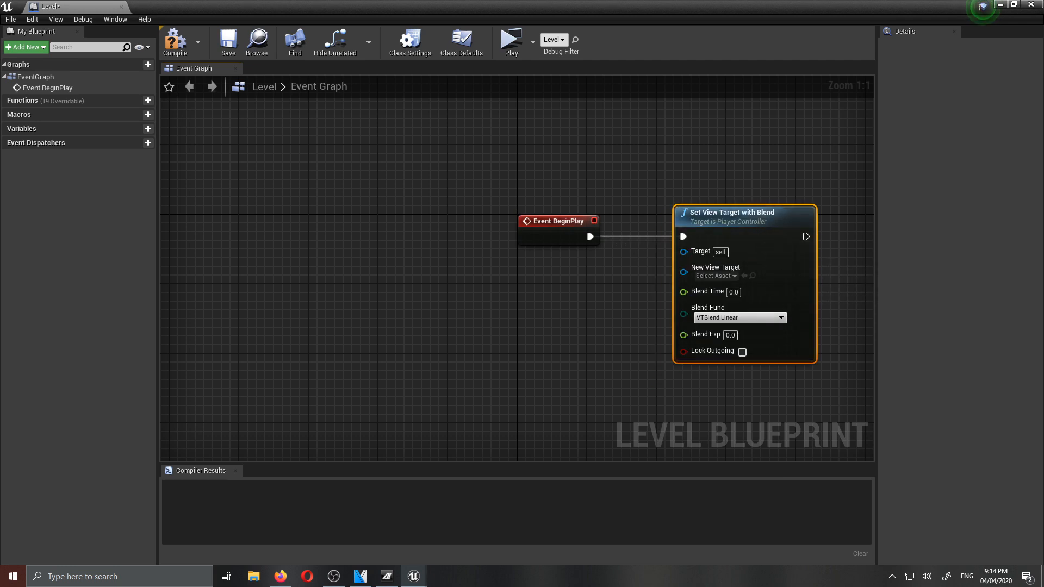
- Add a reference to CineCameraActor1 to the level blueprint and connect it to New View Target on Set View Target with Blend
right_drag(663, 368, 547, 360)
double_click(615, 2)
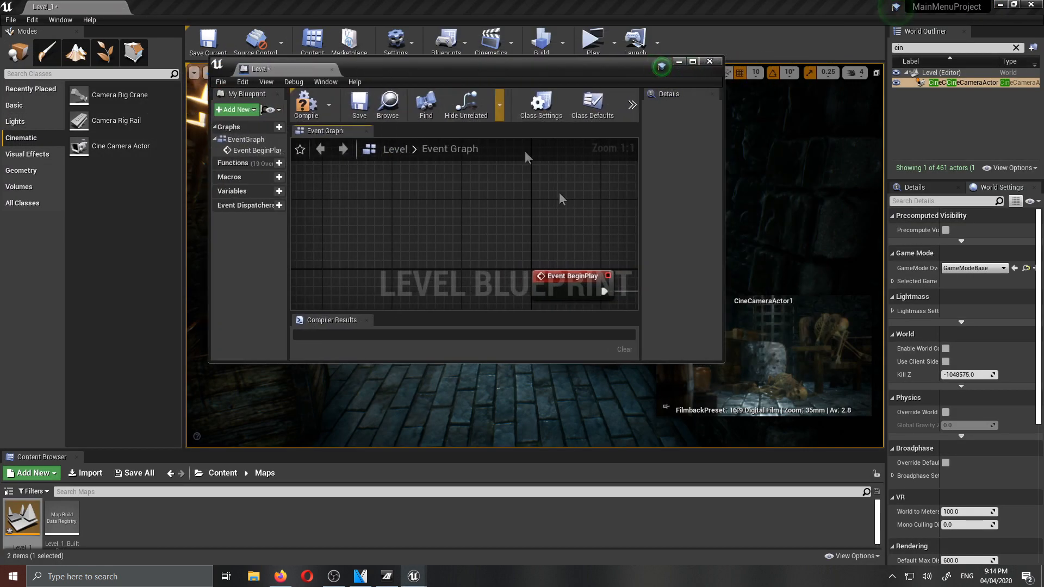
drag(957, 82, 497, 226)
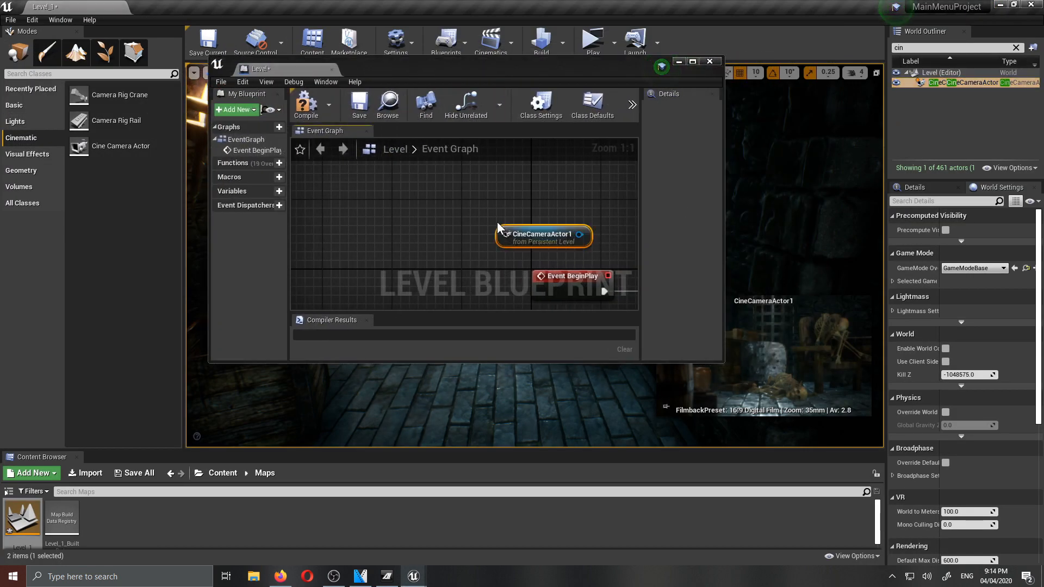
double_click(497, 67)
drag(386, 172, 421, 303)
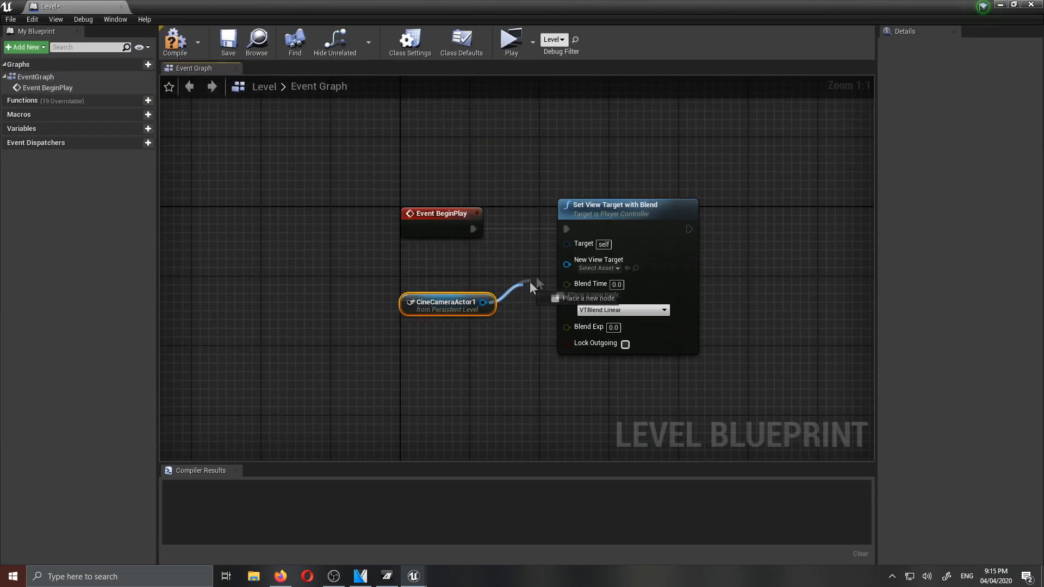
drag(570, 266, 567, 265)
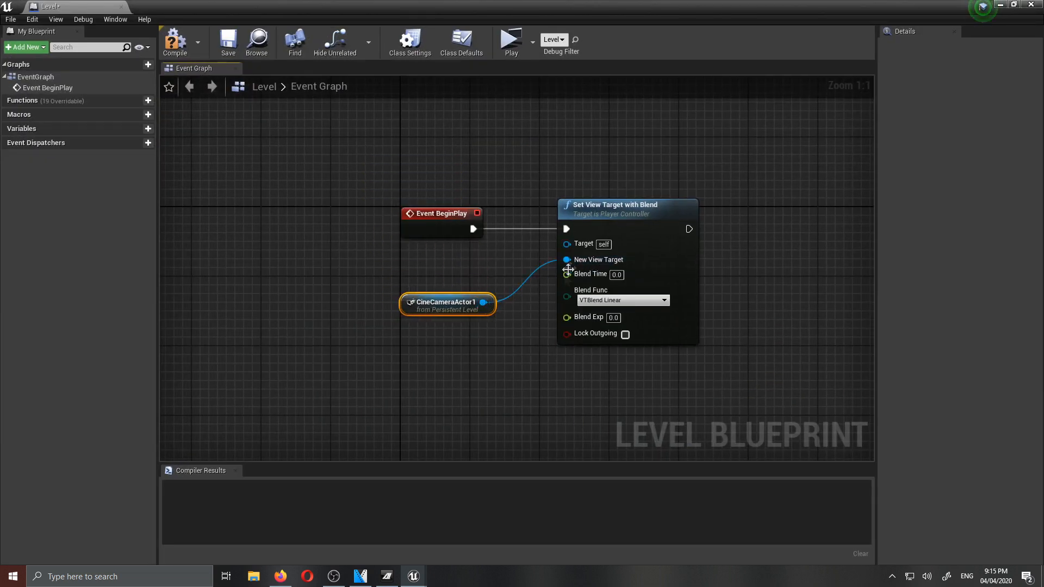
- Add a Get Player Controller node and connect its Return Value to the Target of Set View Target with Blend
right_click(337, 332)
text(get player control)
key(Return)
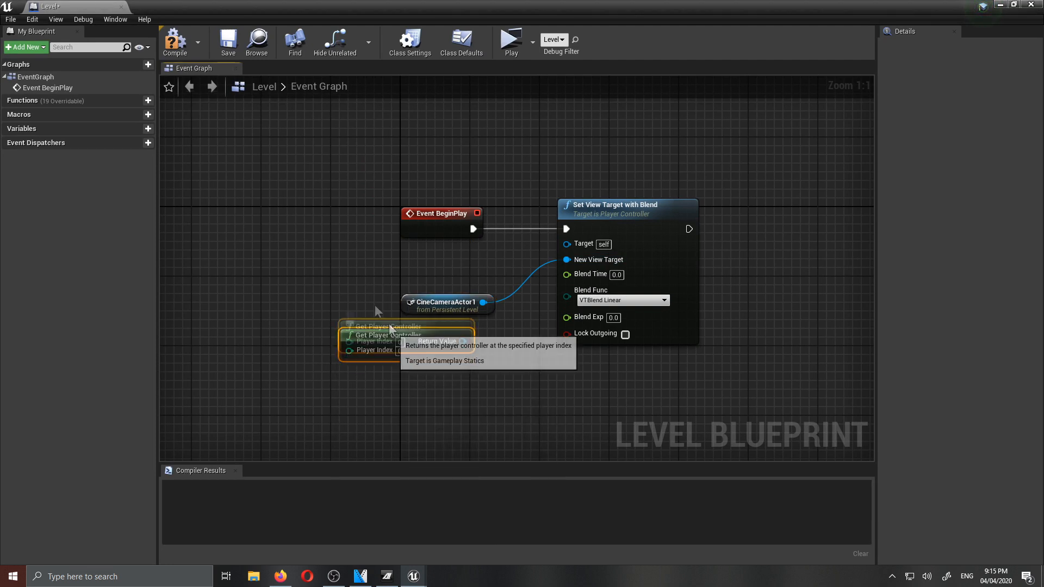
drag(354, 338, 295, 258)
drag(402, 272, 567, 243)
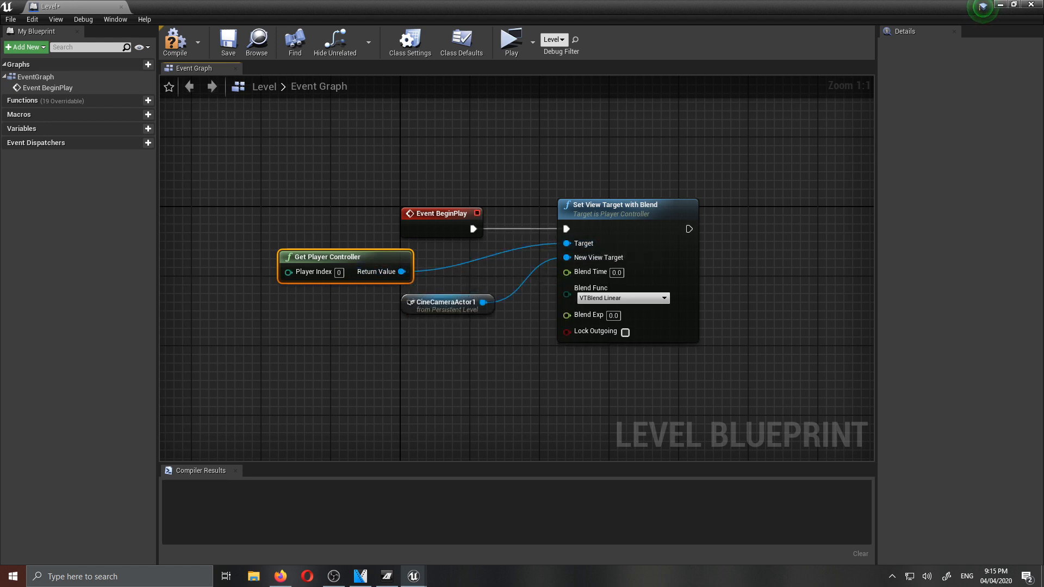
- Compile and save the level blueprint, close it, and play Level_1 to test the camera view
click(179, 46)
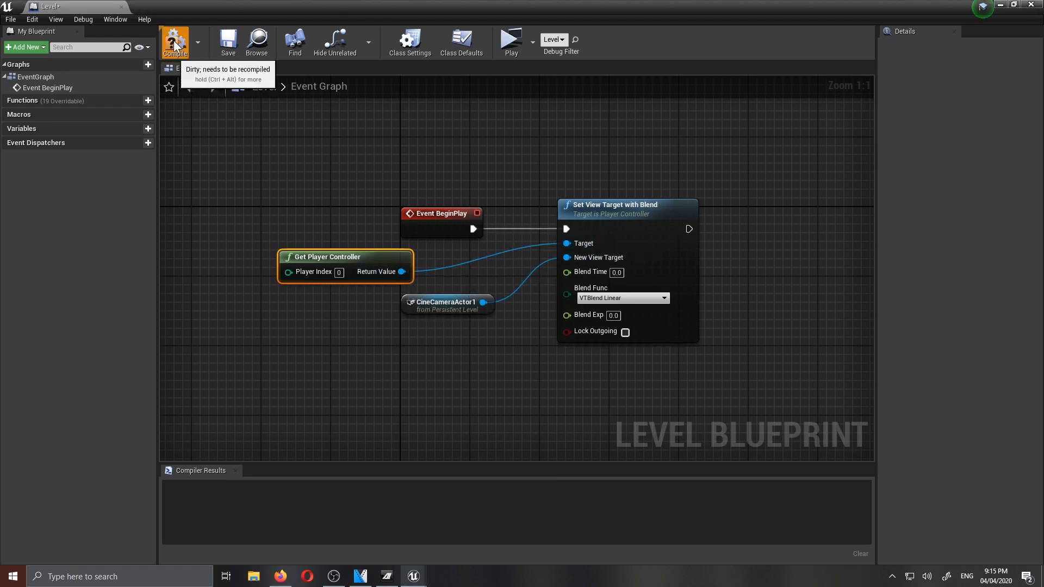
click(235, 42)
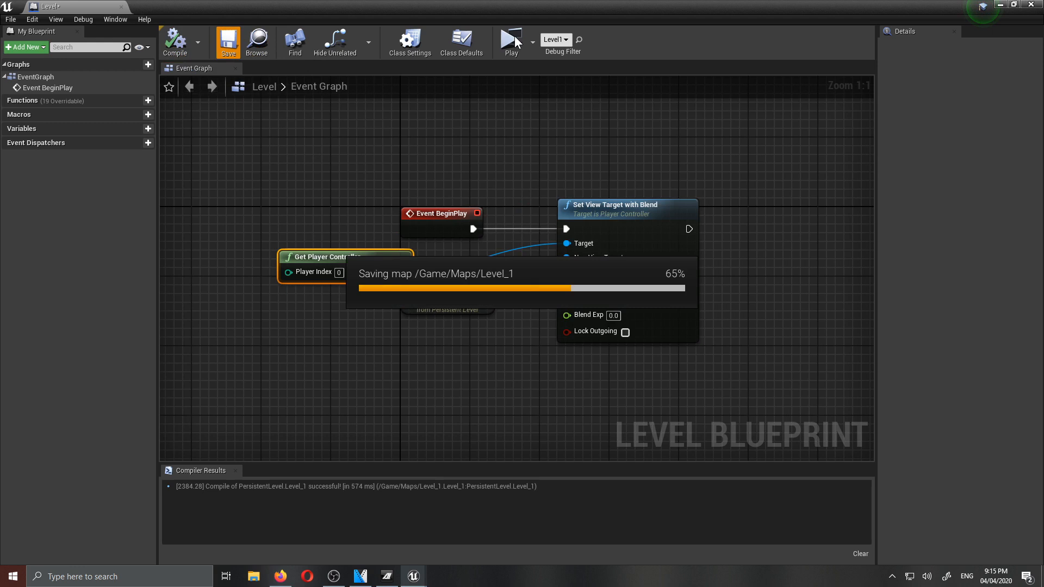
click(1027, 5)
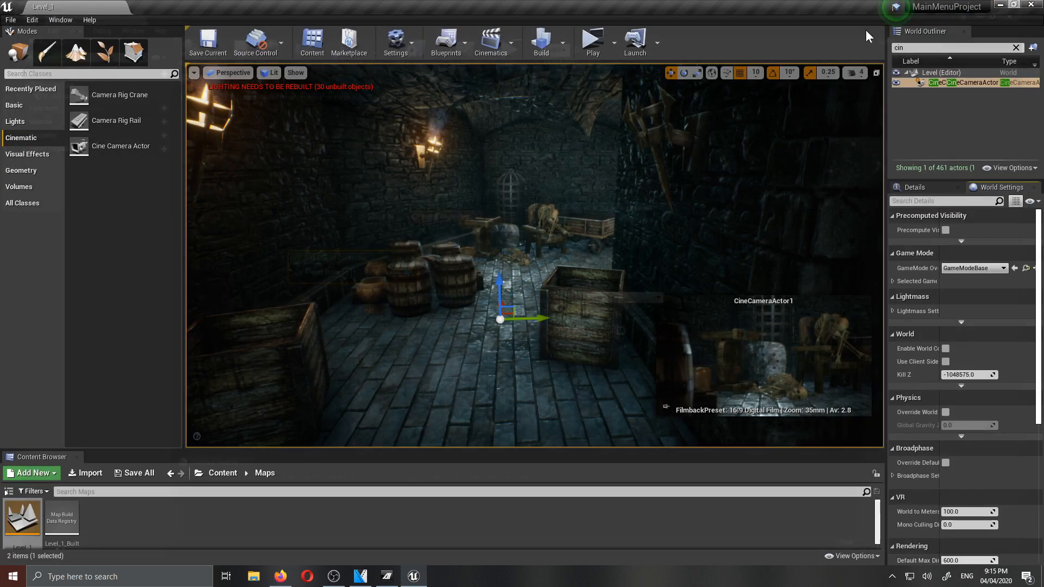
click(593, 43)
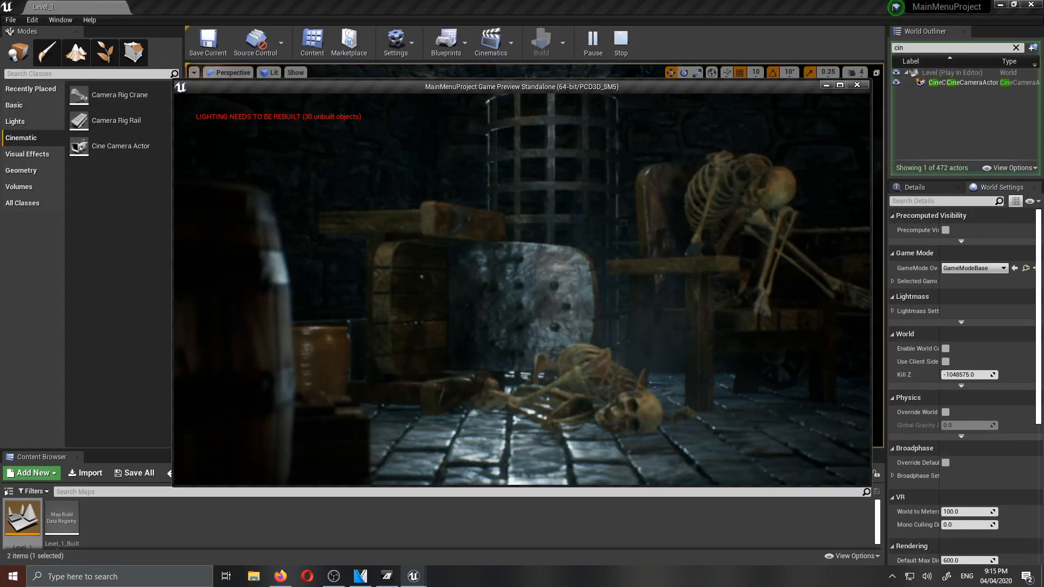
- Stop the preview, open the MainMenu level's blueprint, and copy every node after Event BeginPlay from its event graph
key(Escape)
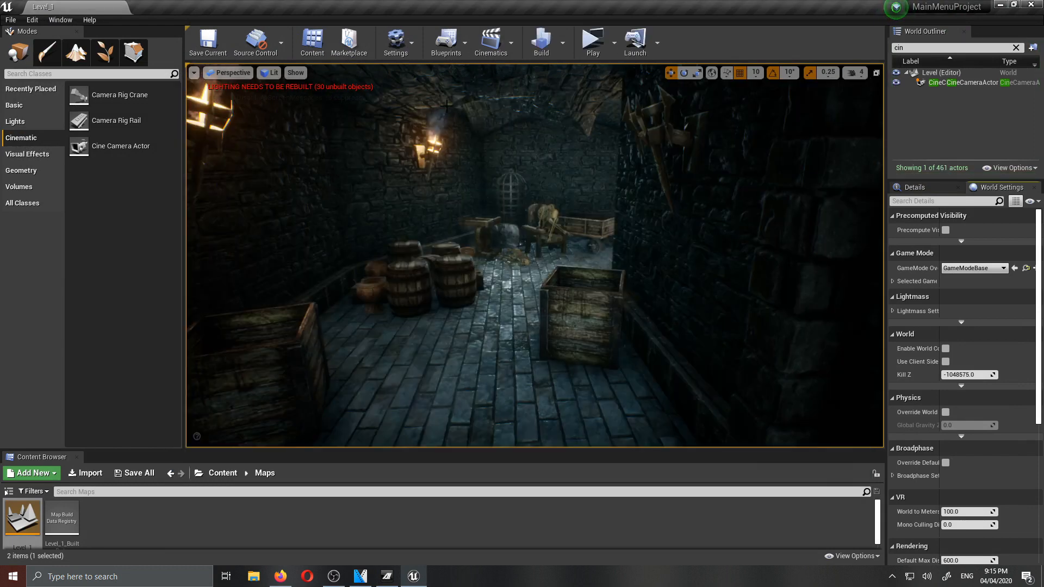
click(222, 473)
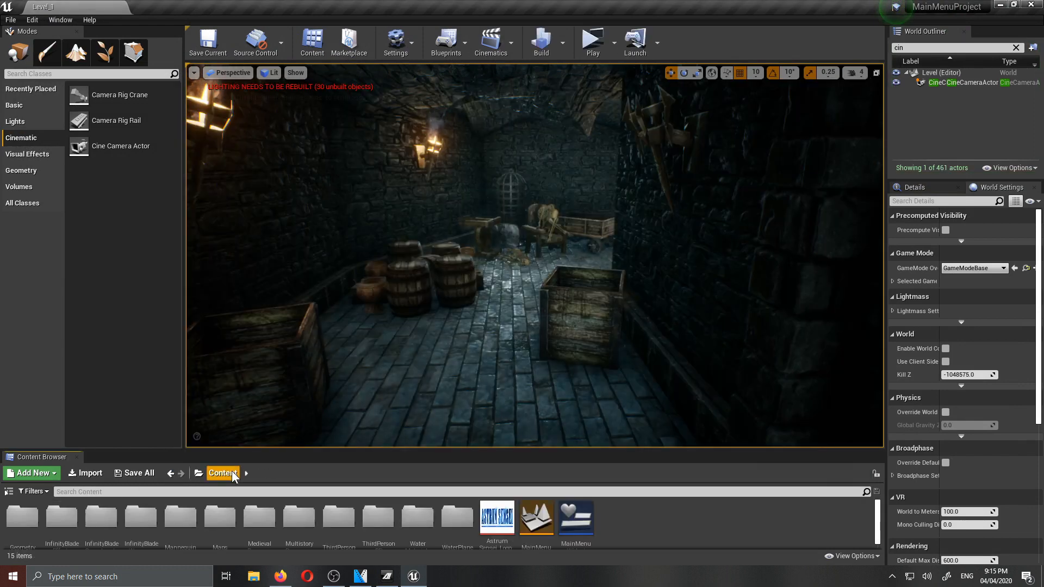
double_click(524, 519)
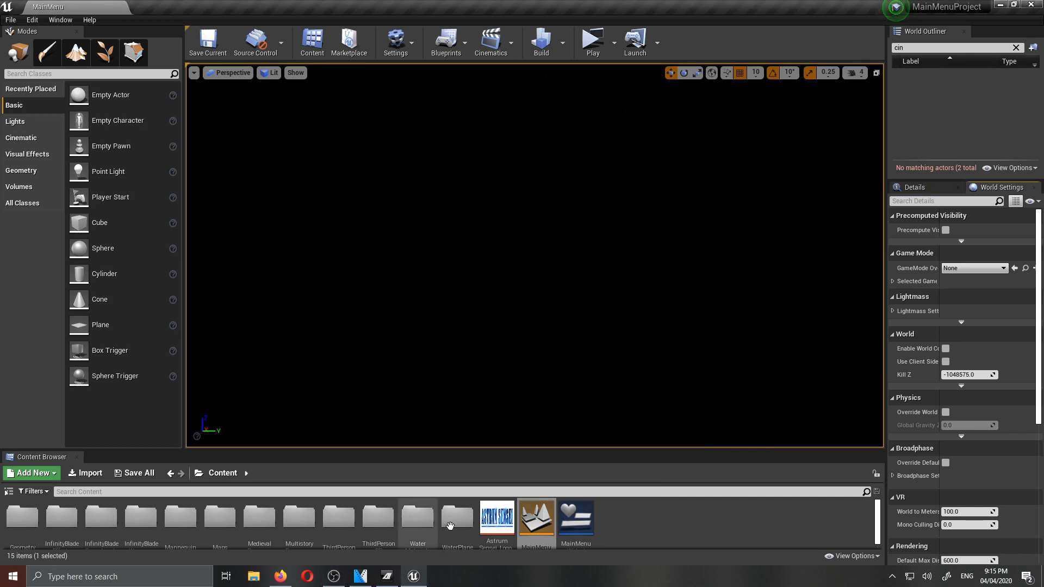
click(459, 35)
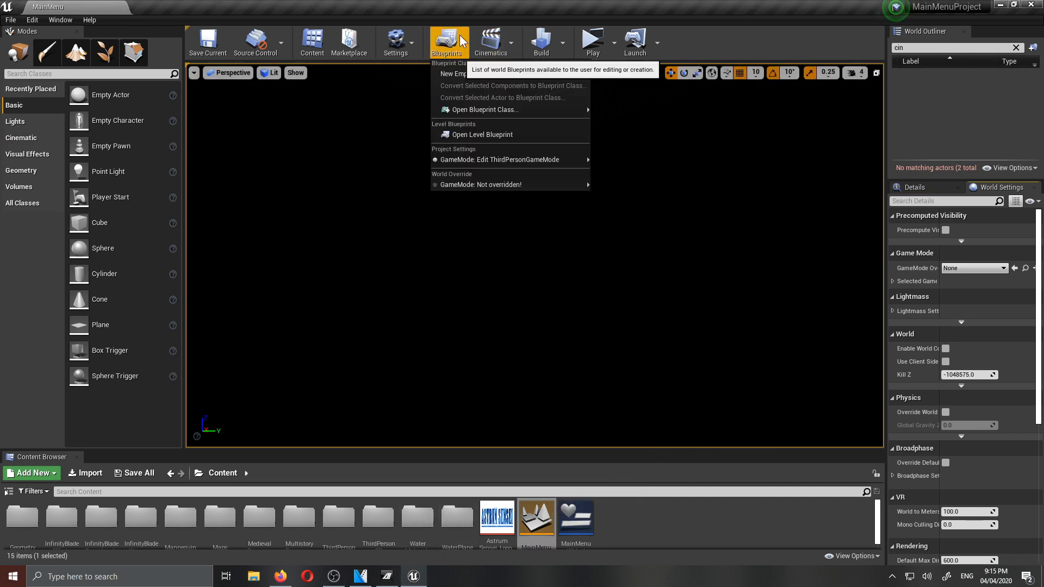
click(491, 134)
drag(690, 314, 330, 220)
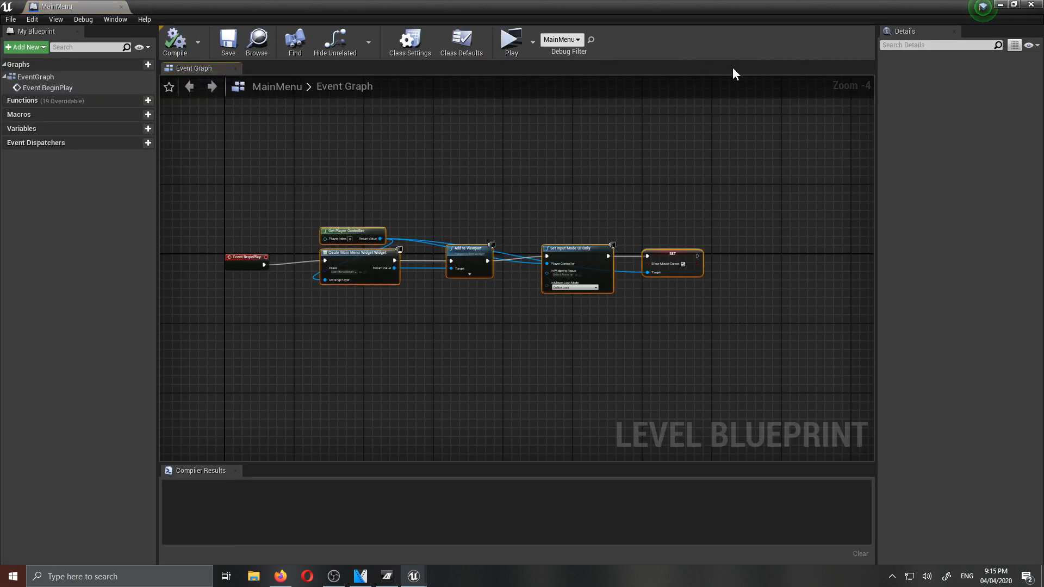
click(1031, 5)
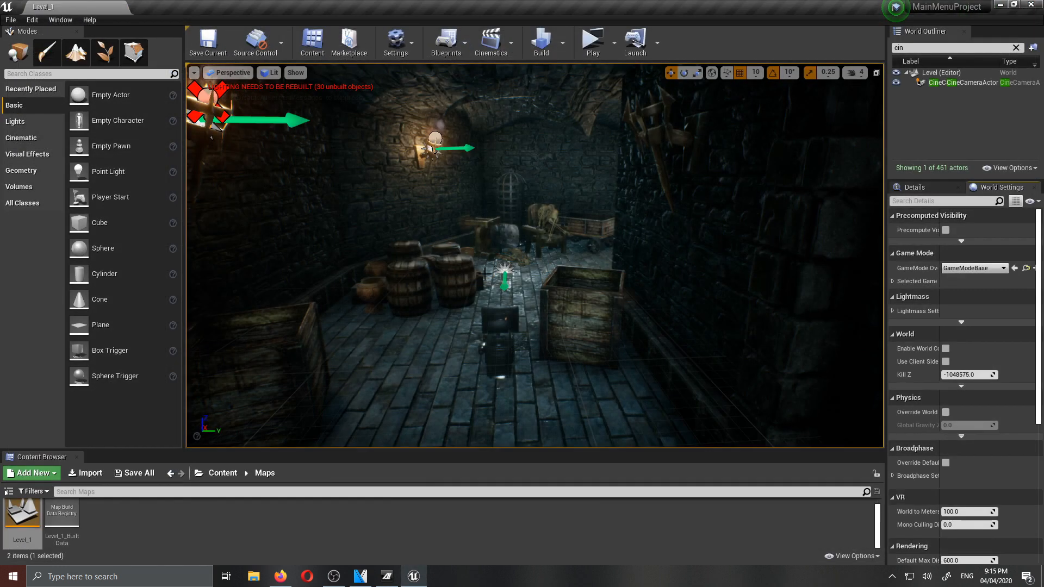
- Paste the copied menu nodes into Level_1's level blueprint and connect Set View Target with Blend to Create Main Menu Widget
click(446, 41)
click(489, 134)
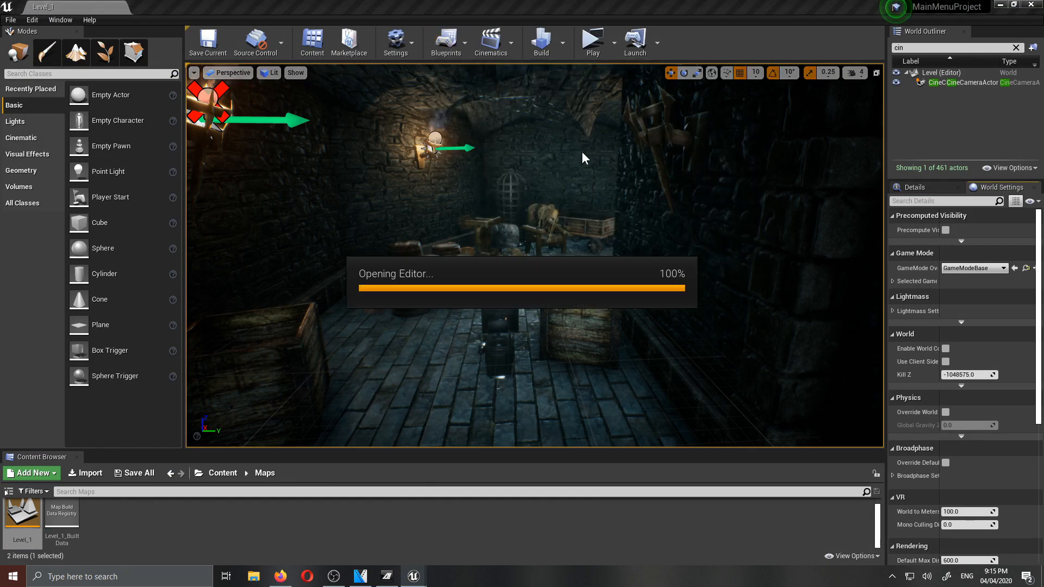
scroll(641, 373, down, 3)
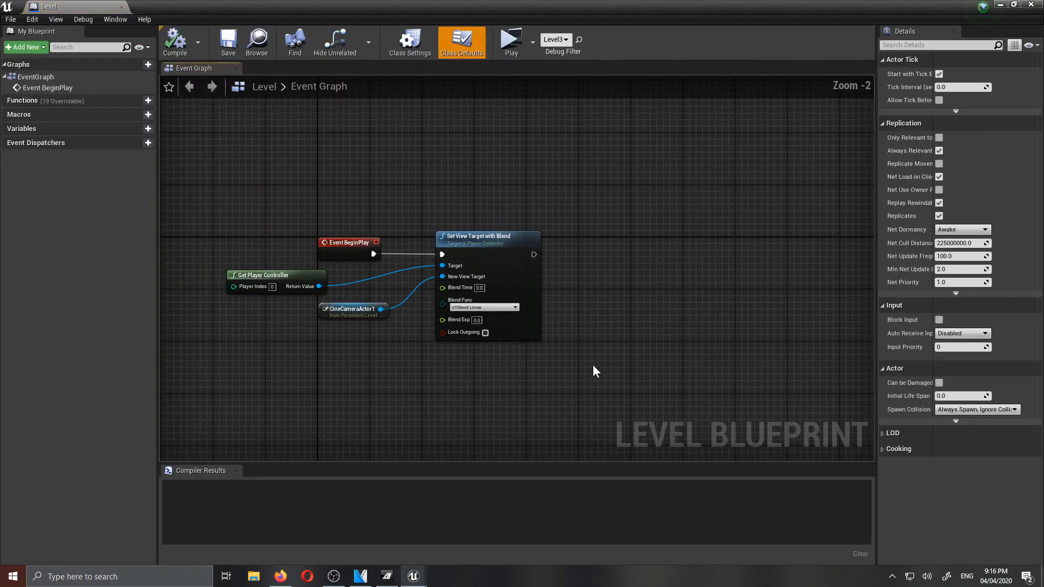
key(ctrl+v)
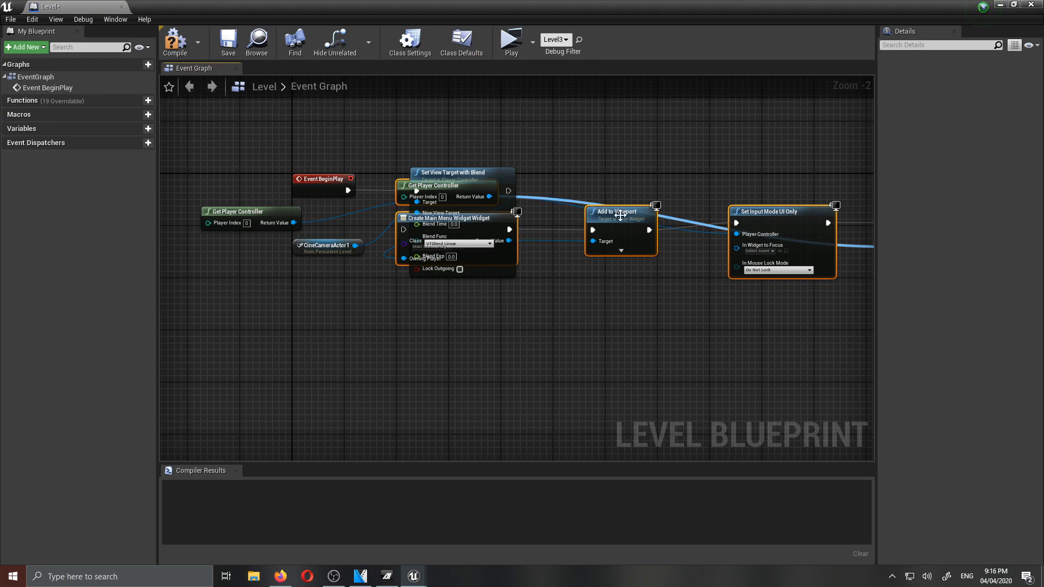
drag(913, 199, 671, 209)
right_drag(270, 274, 626, 284)
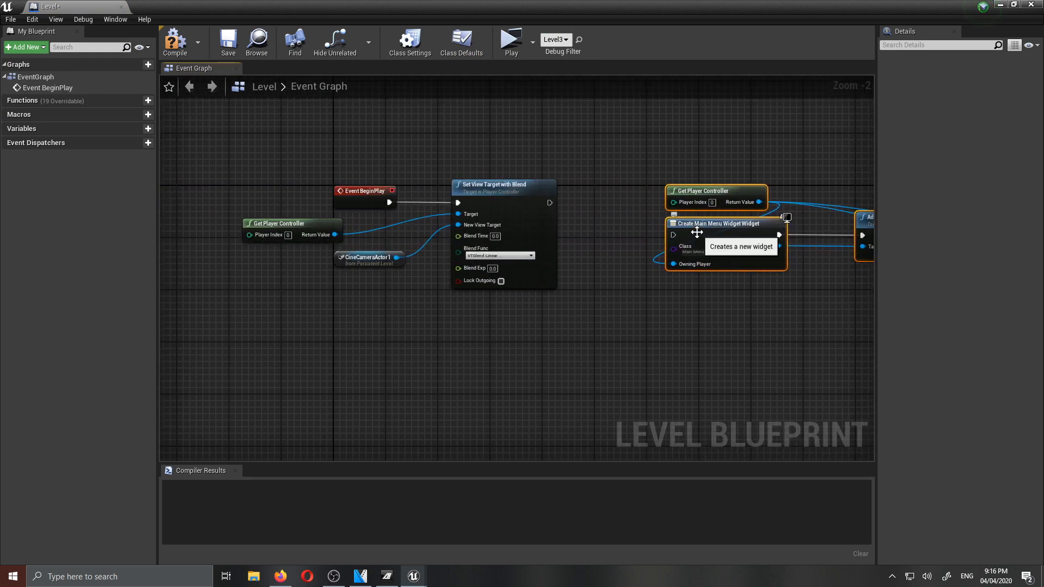
drag(674, 234, 549, 207)
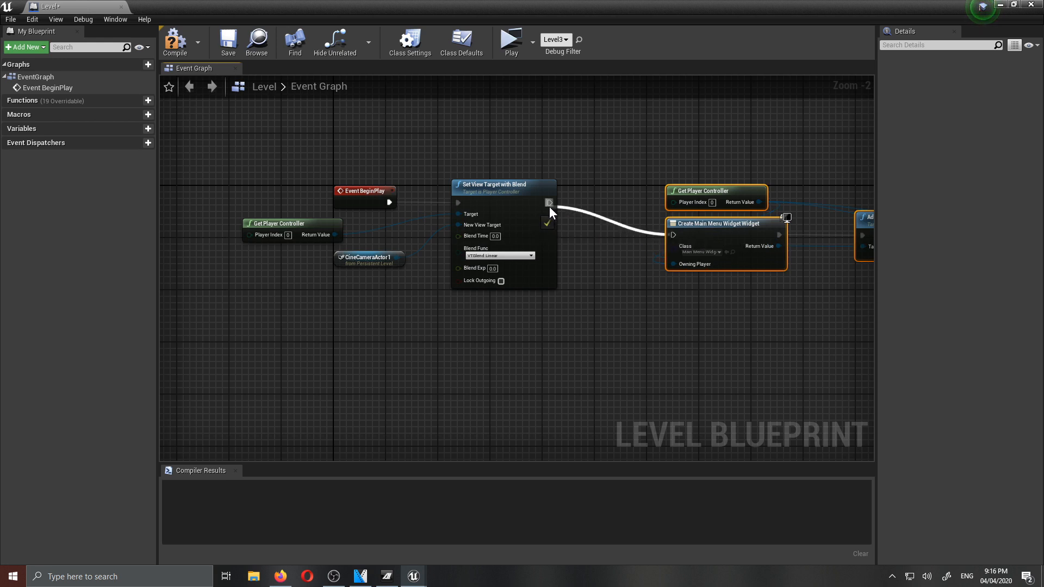
- Delete the original Get Player Controller, connect the pasted one to Set View Target with Blend's Target, and place it above that node
click(266, 228)
key(Delete)
drag(716, 193, 458, 215)
drag(358, 119, 489, 106)
- Compile, save and close the level blueprint, and test Start Game in a Level_1 preview
click(176, 44)
click(228, 50)
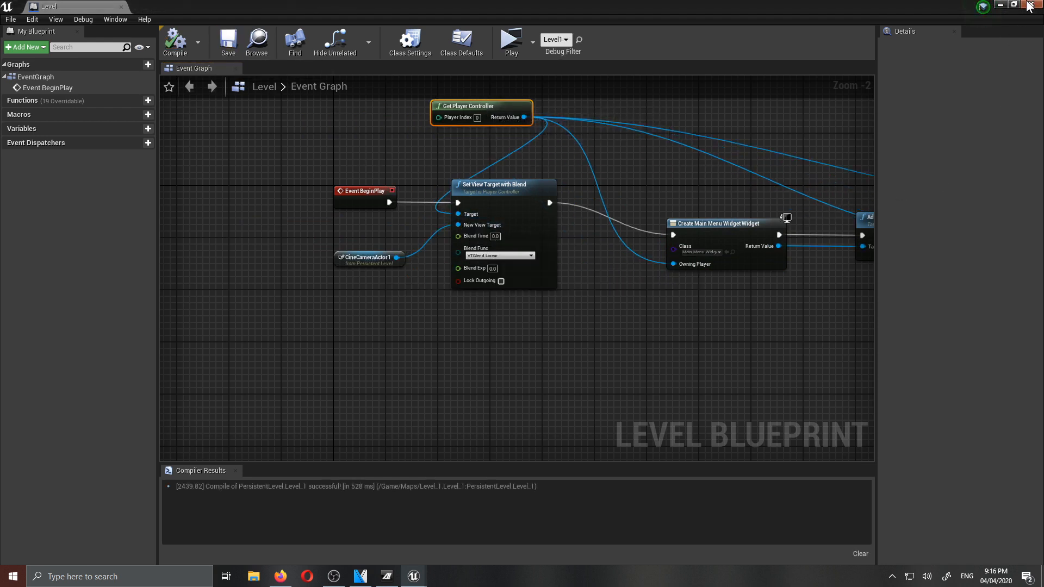
click(1031, 5)
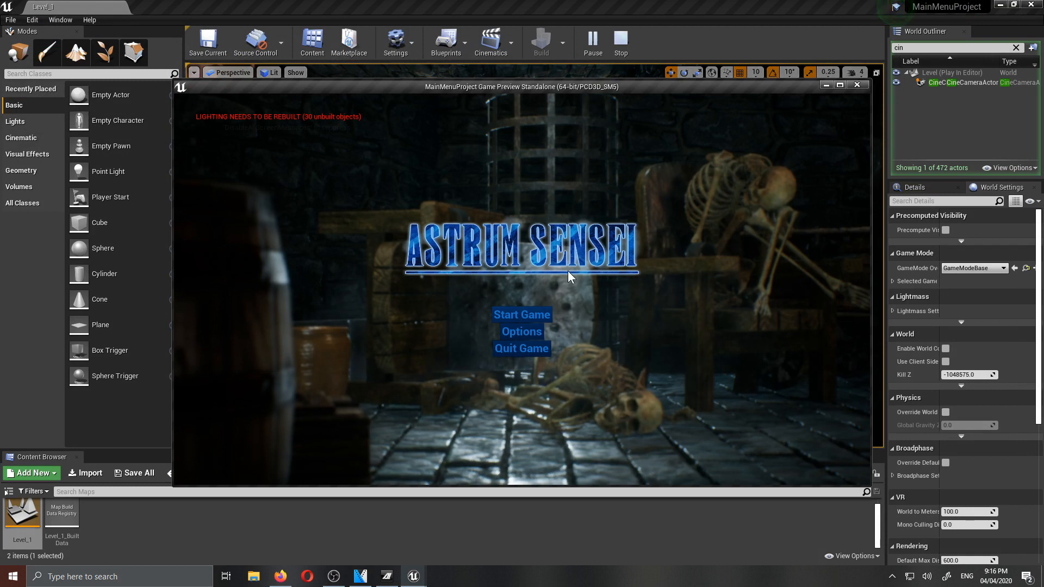
click(530, 314)
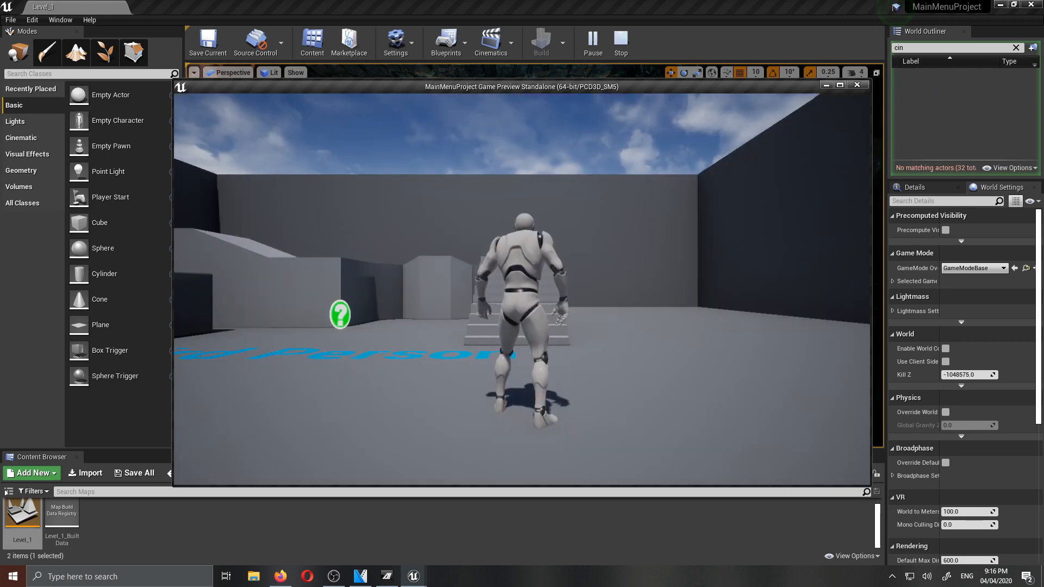
key(Escape)
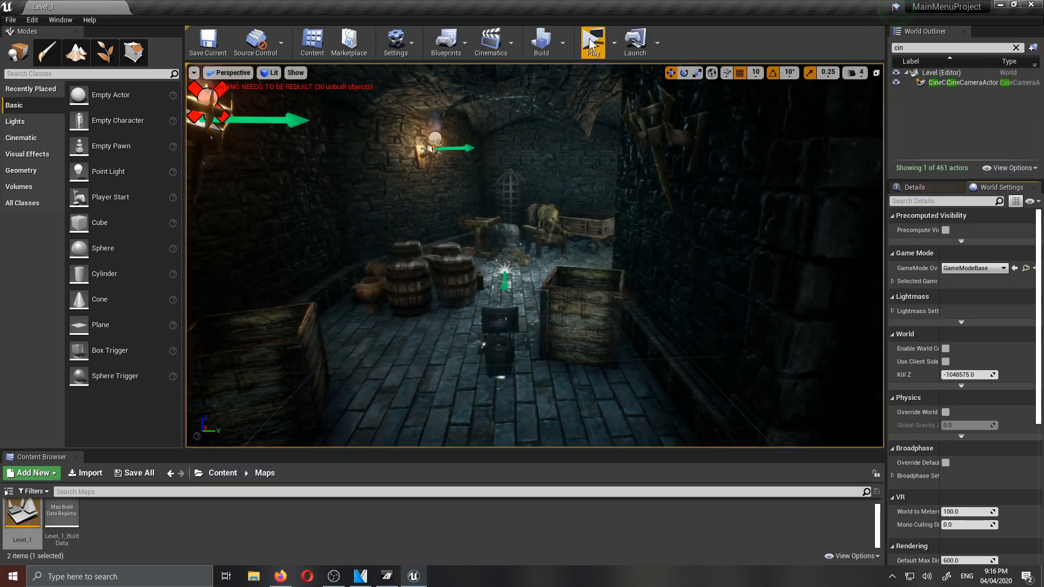
- Play Level_1 maximized, test Quit Game by answering Yes, and save the level
click(592, 41)
drag(513, 83, 492, 1)
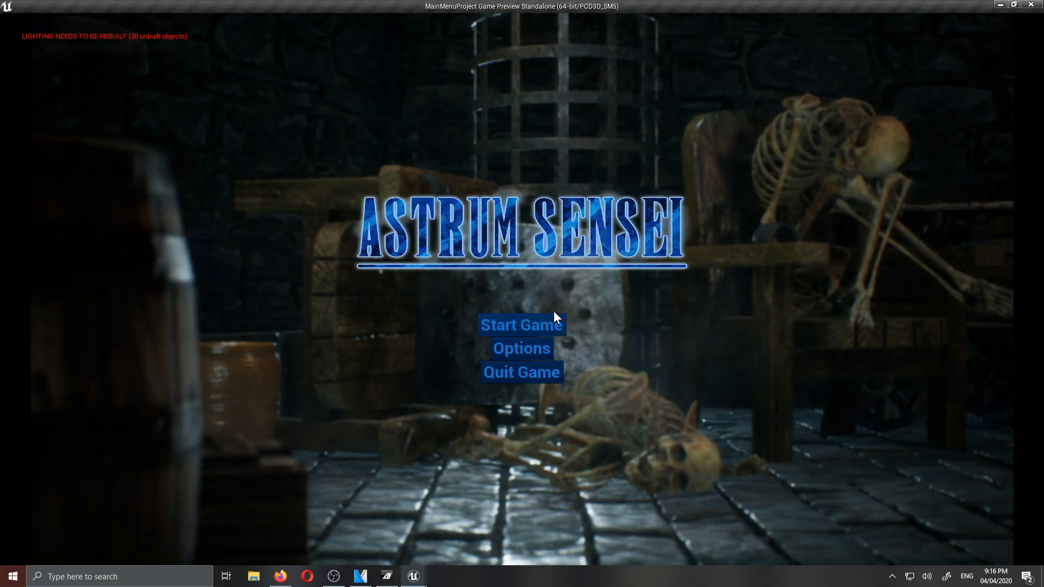
click(518, 375)
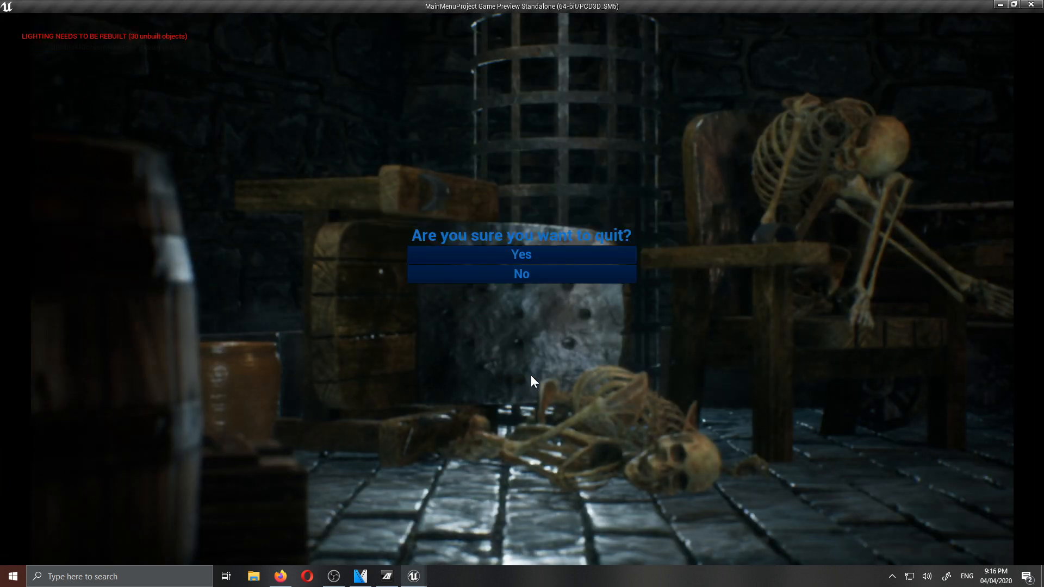
click(553, 255)
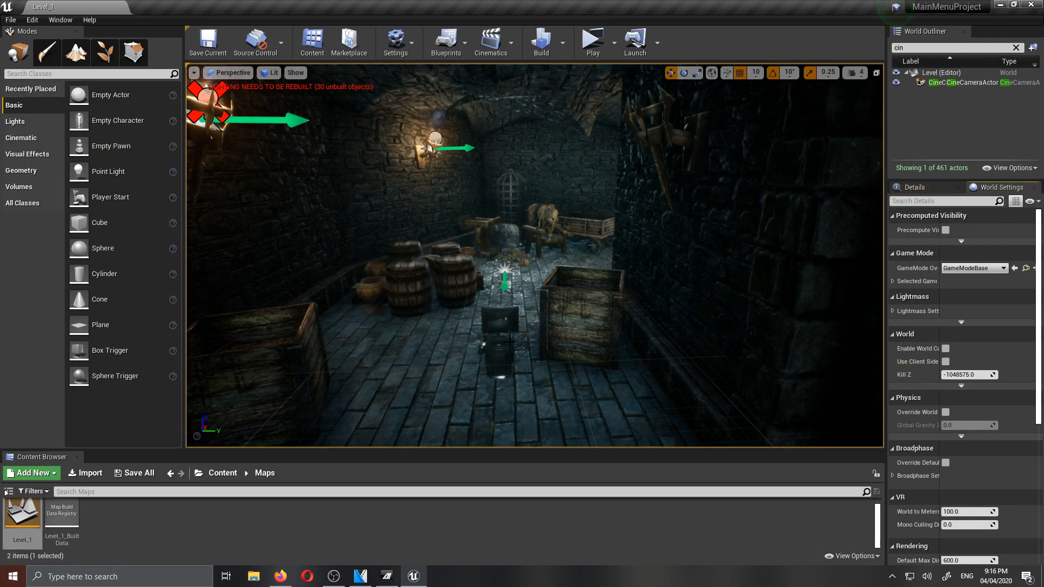
key(ctrl+s)
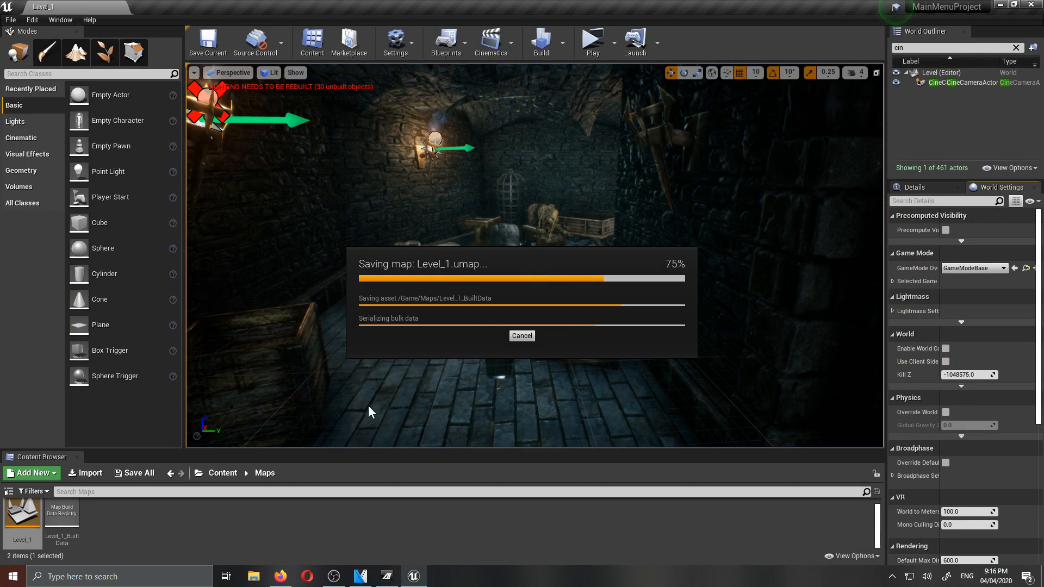
- Import the HD-Wallpapers image from the desktop into the project's Content folder
click(215, 473)
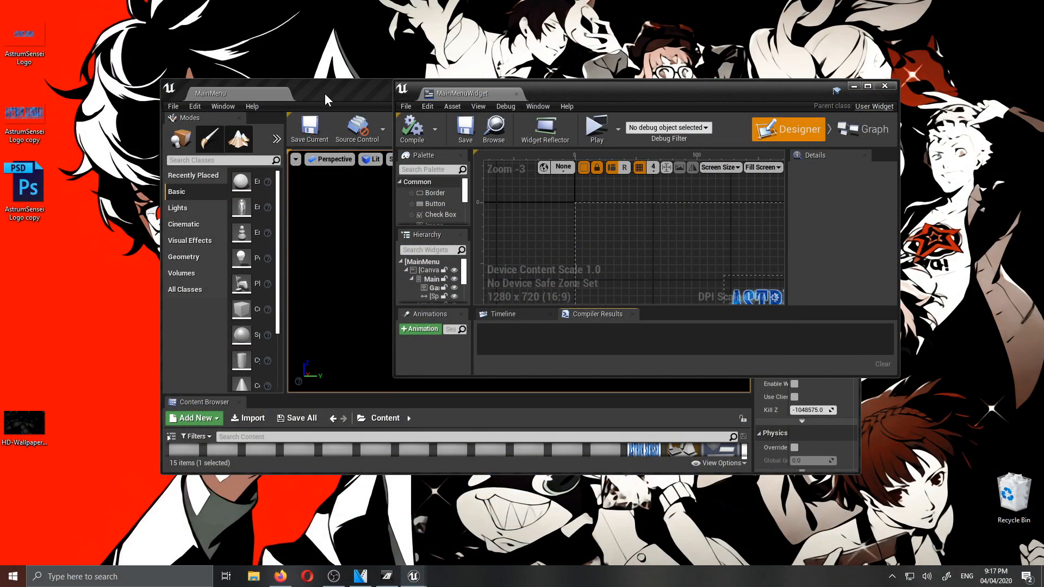
drag(325, 93, 426, 90)
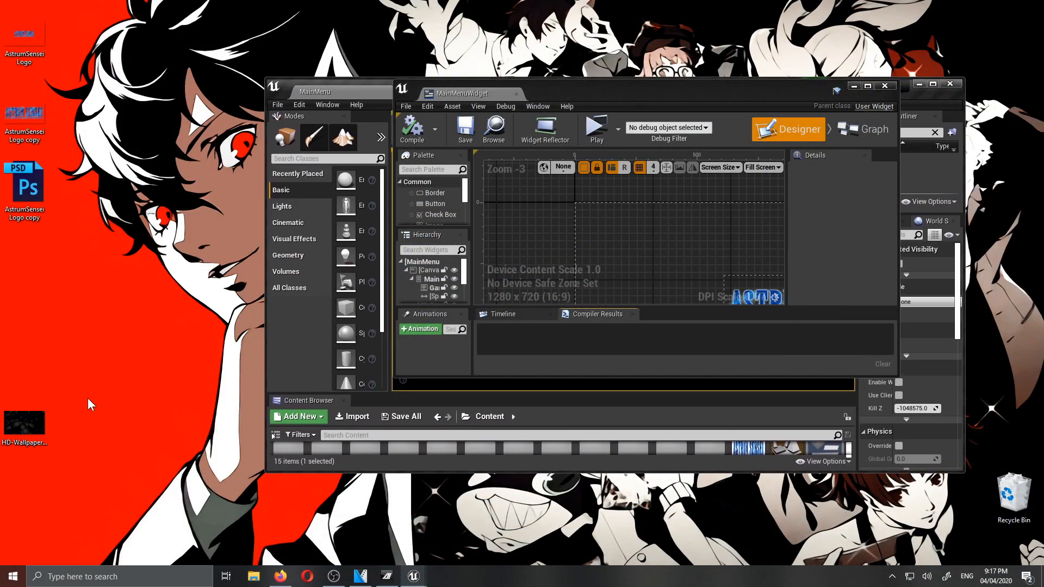
drag(32, 422, 787, 457)
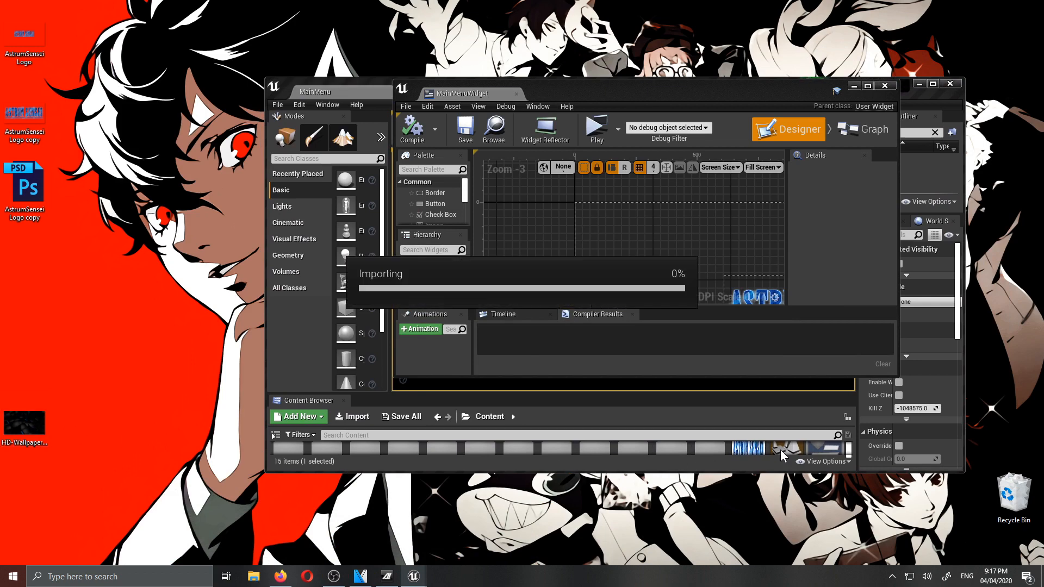
drag(700, 87, 391, 112)
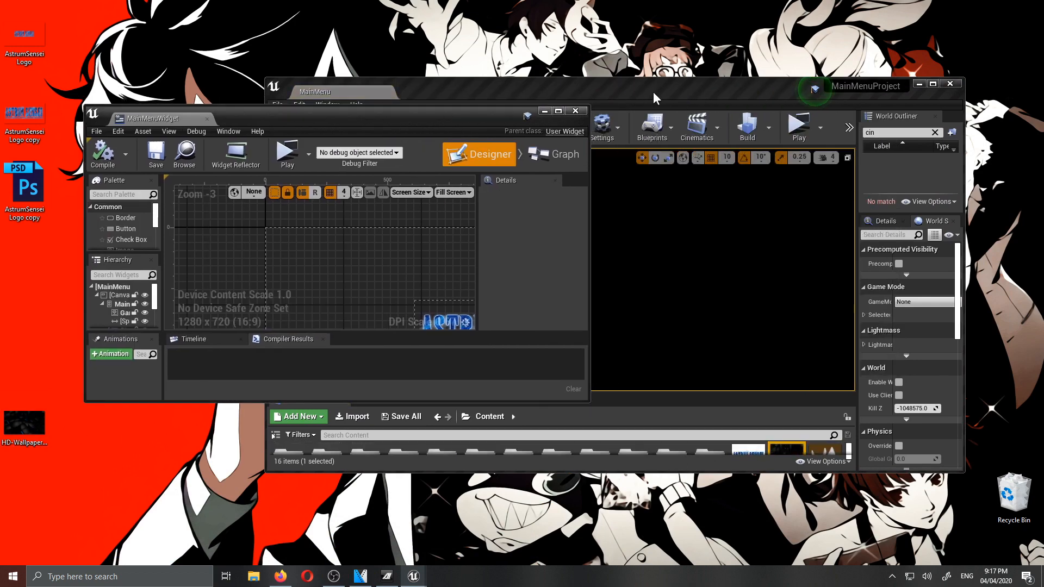
- Add the wallpaper to MainMenuWidget at position 0, 0, sized about 2084 by 1083, and order it before MainMenu in the hierarchy
double_click(654, 92)
drag(536, 517, 341, 255)
double_click(354, 112)
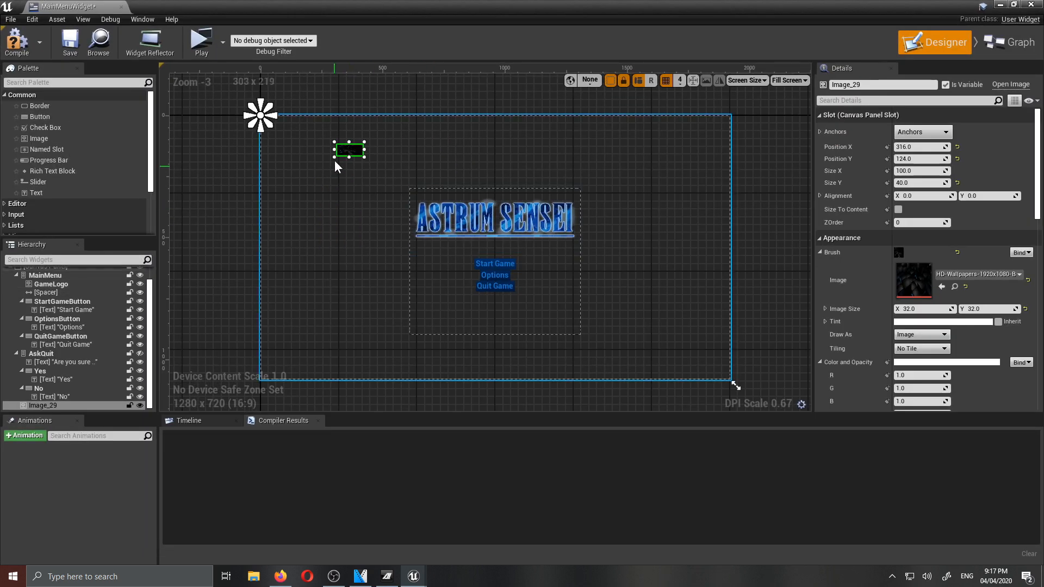
drag(357, 148, 772, 383)
drag(41, 408, 58, 272)
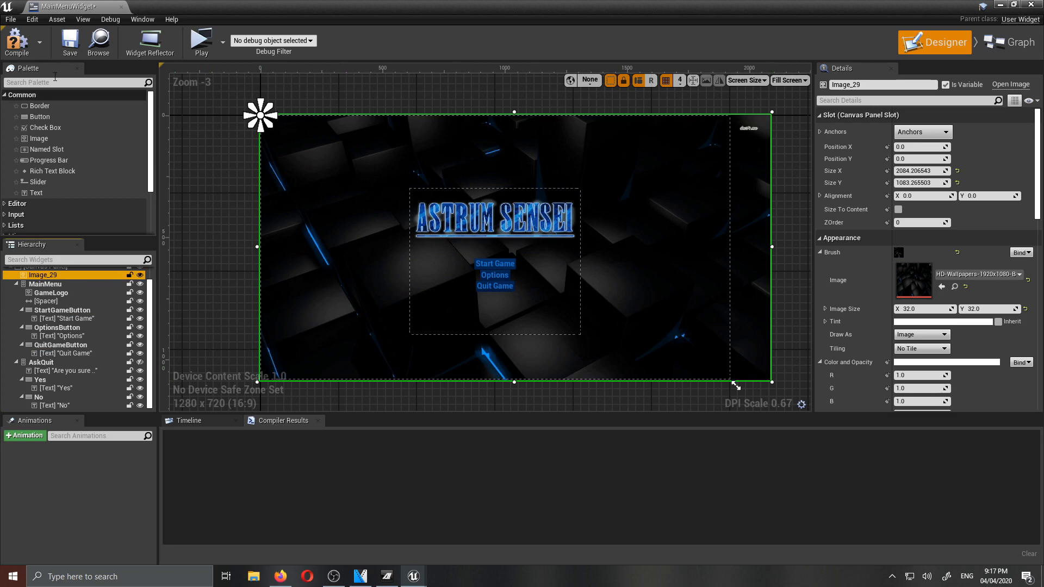
- Compile MainMenuWidget and play the MainMenu level maximized, testing Quit Game with No and Start Game
click(24, 43)
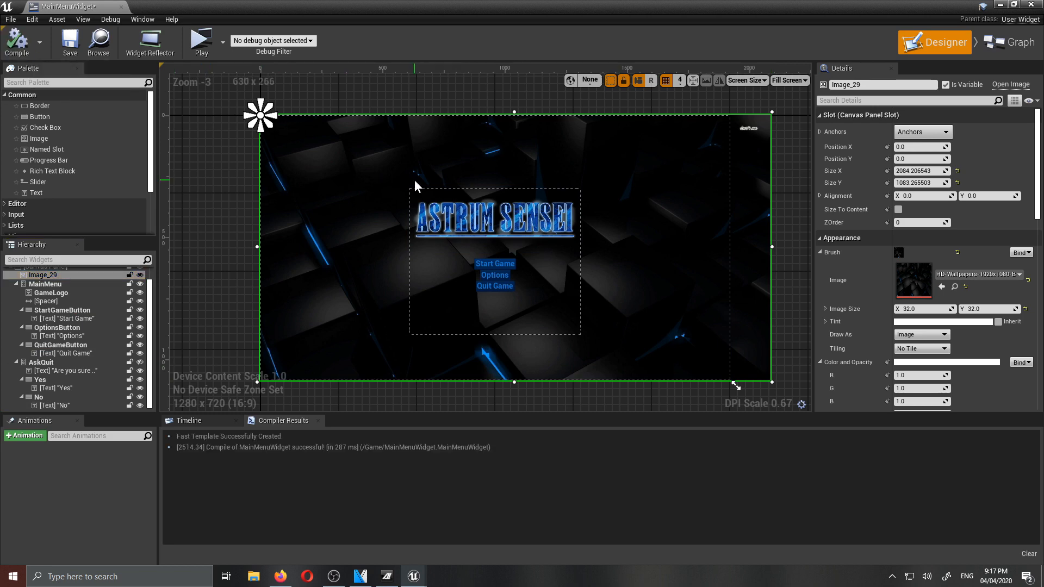
click(999, 4)
click(632, 47)
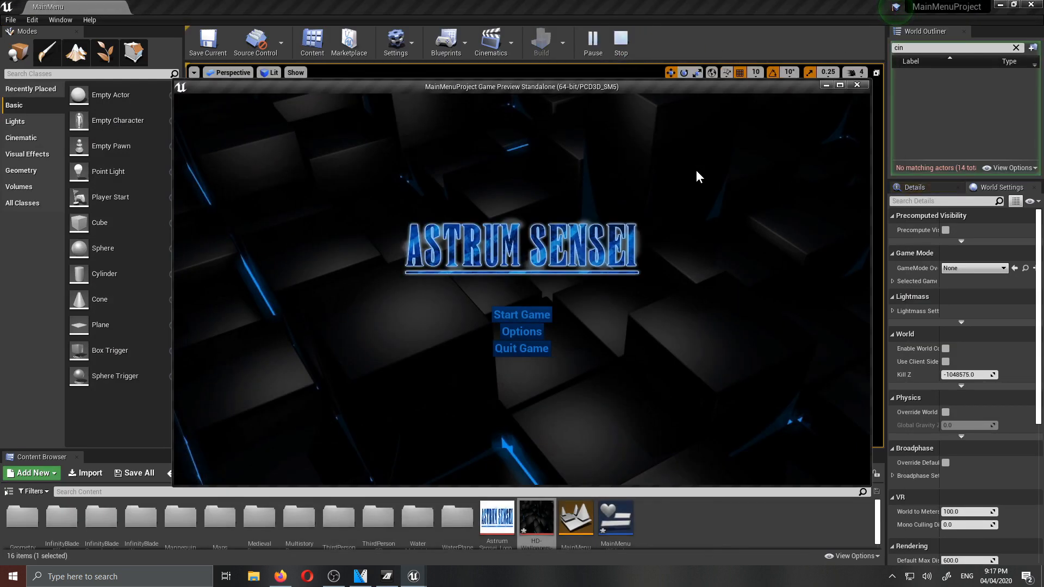
drag(566, 90, 573, 1)
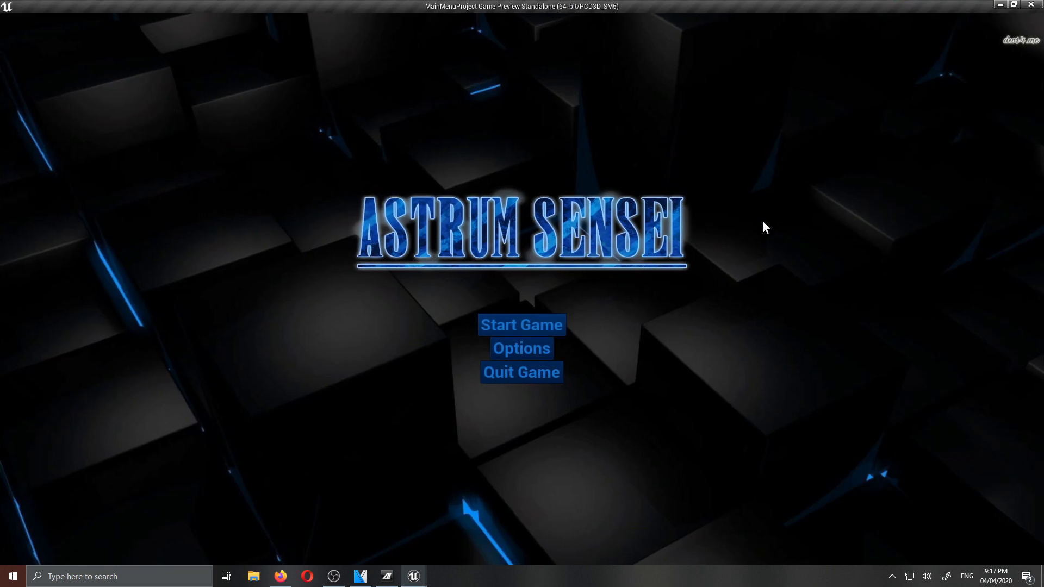
click(512, 374)
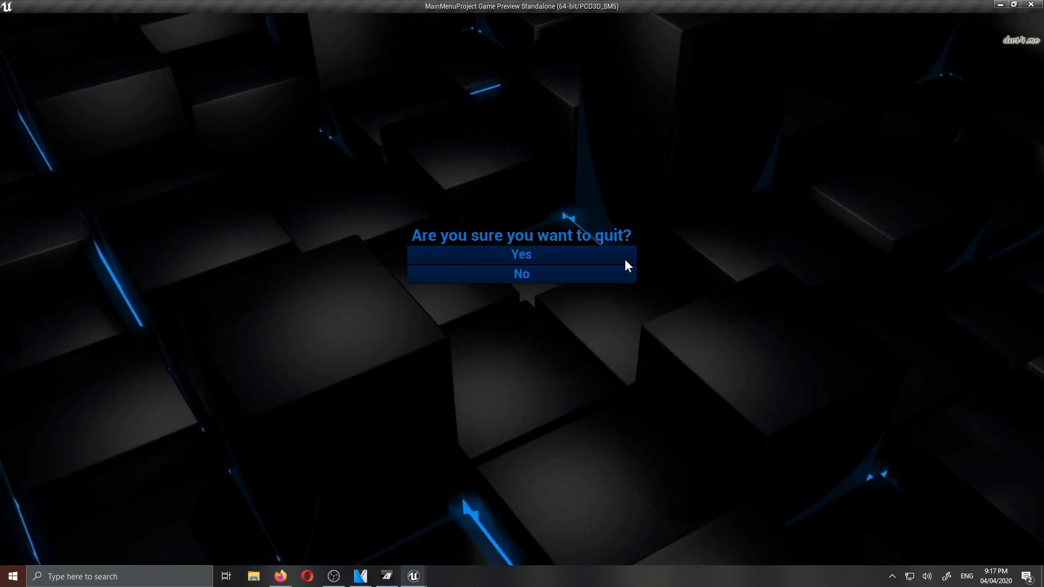
click(530, 279)
click(543, 325)
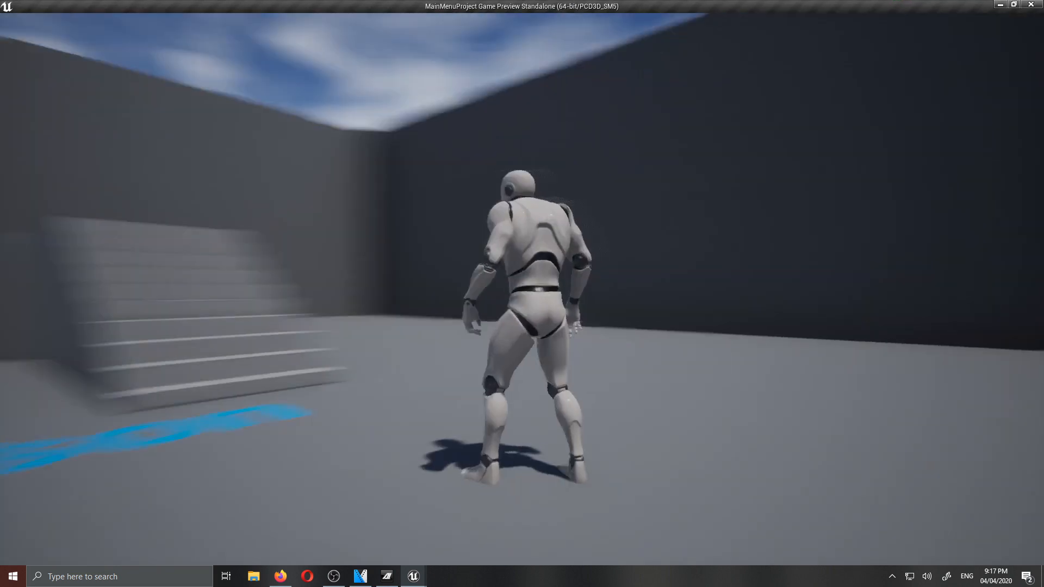
key(Escape)
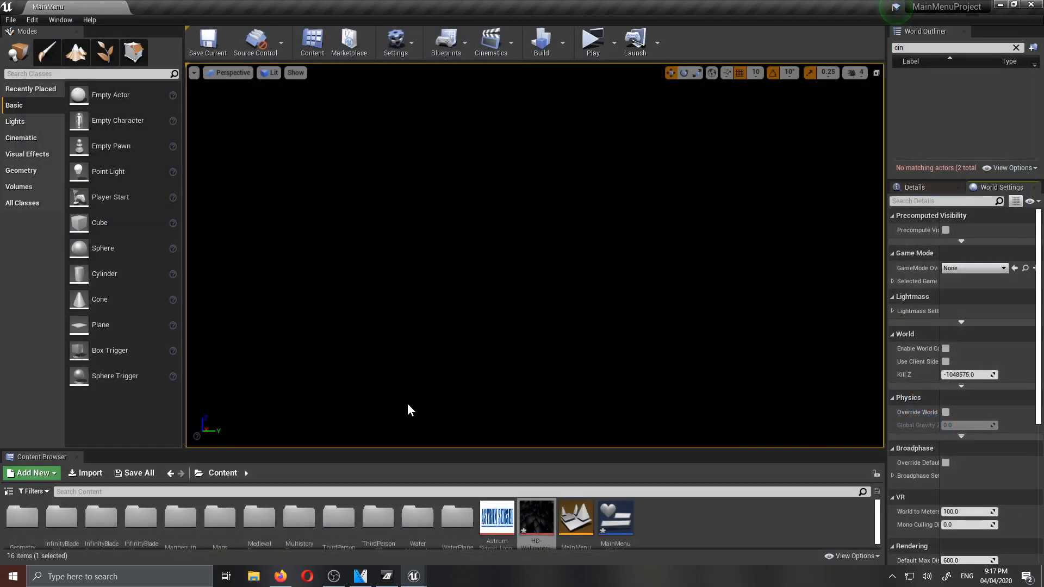
click(334, 576)
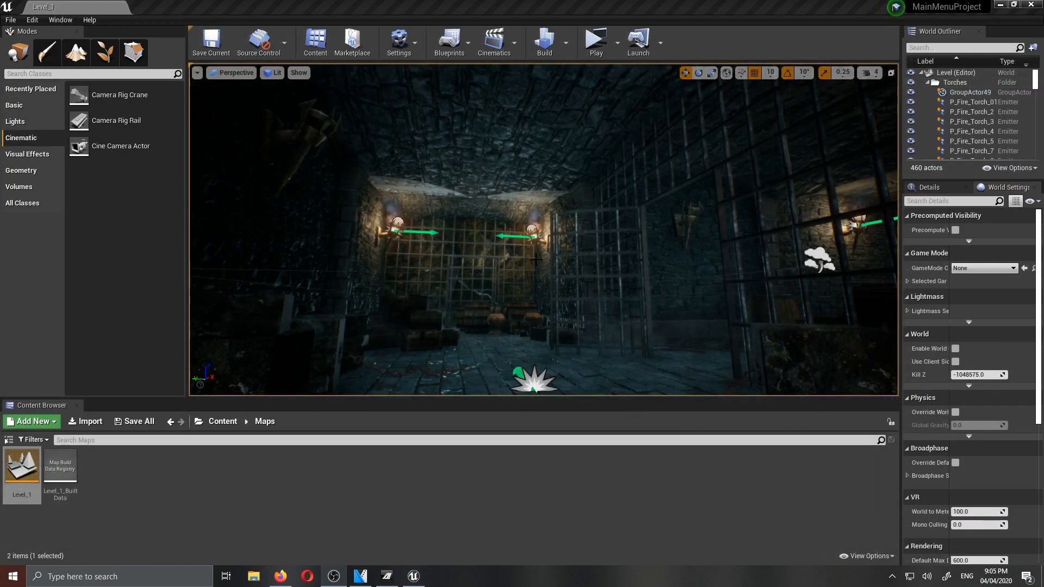
- Fly through the dungeon level in the viewport to examine its staircase hall, torch-lit corridor and props
key(w)
right_drag(536, 260, 626, 269)
key(w)
key(w)
key(g)
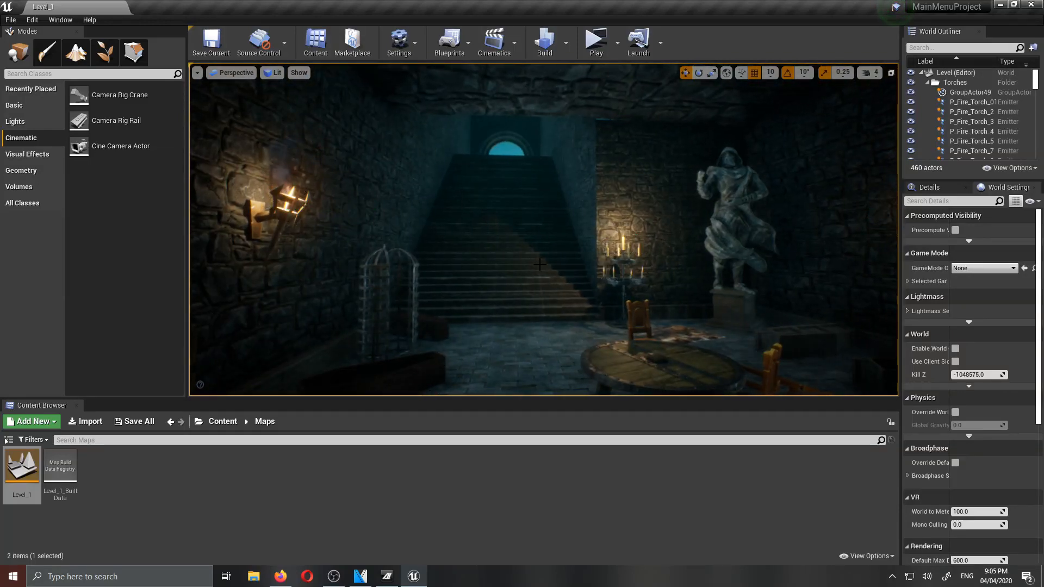
drag(570, 398, 570, 451)
key(w)
right_drag(543, 272, 750, 267)
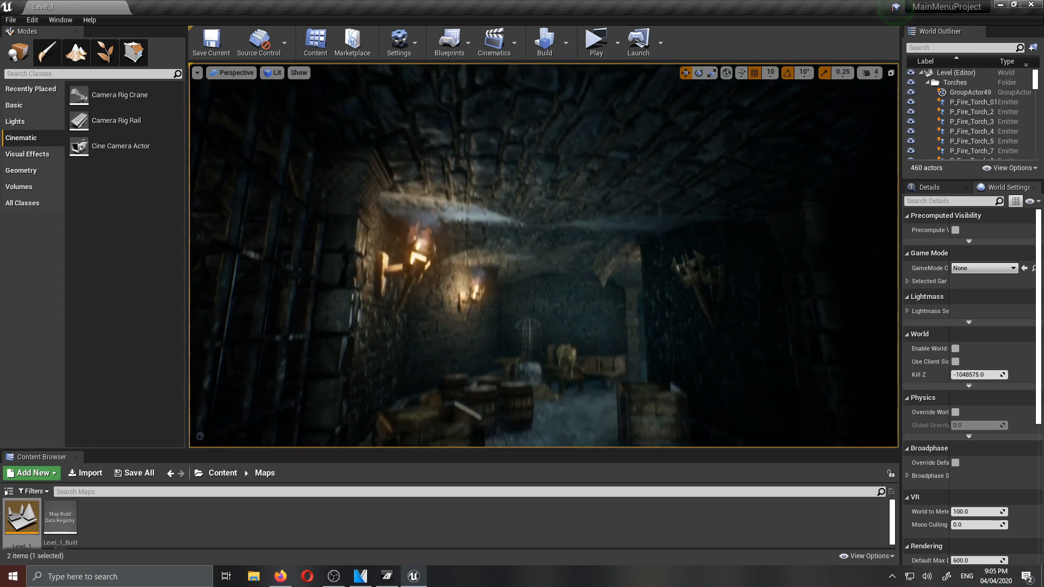
right_drag(544, 256, 392, 255)
key(w)
right_drag(543, 255, 579, 253)
key(s)
key(w)
key(s)
key(w)
key(s)
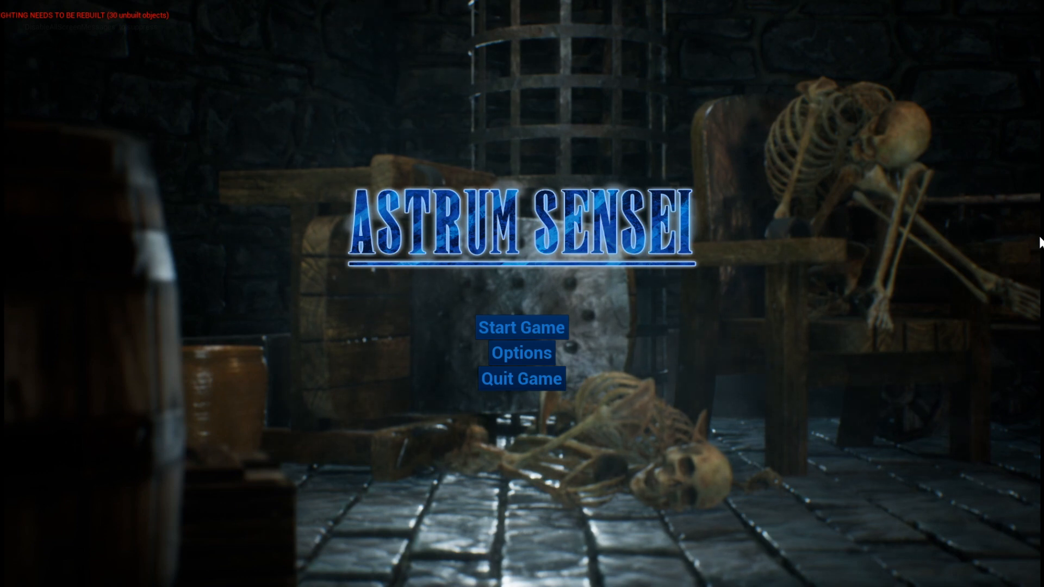
- Test Quit Game in the full-screen dungeon menu and answer No to the quit question
click(552, 384)
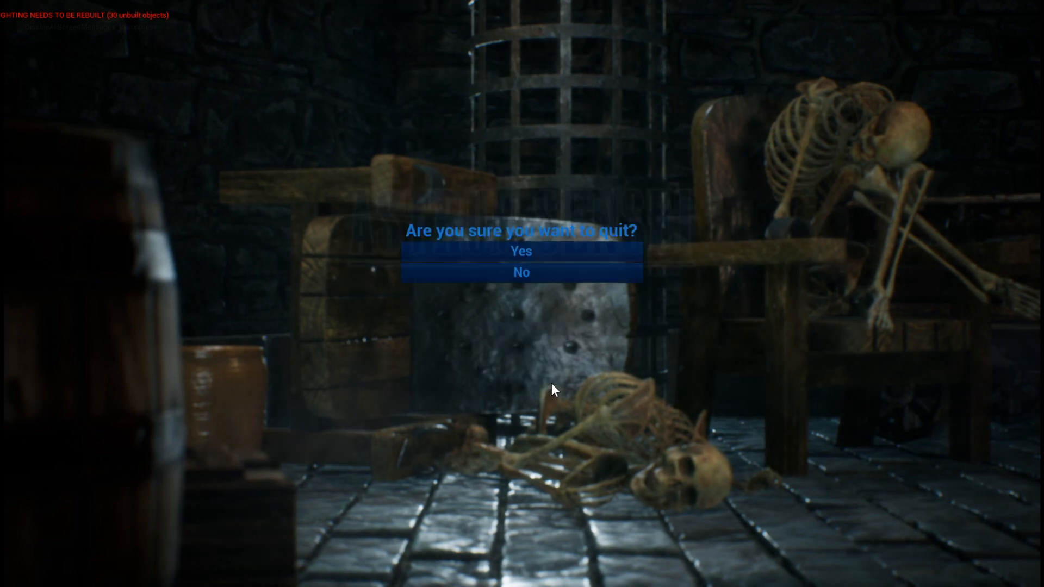
click(534, 280)
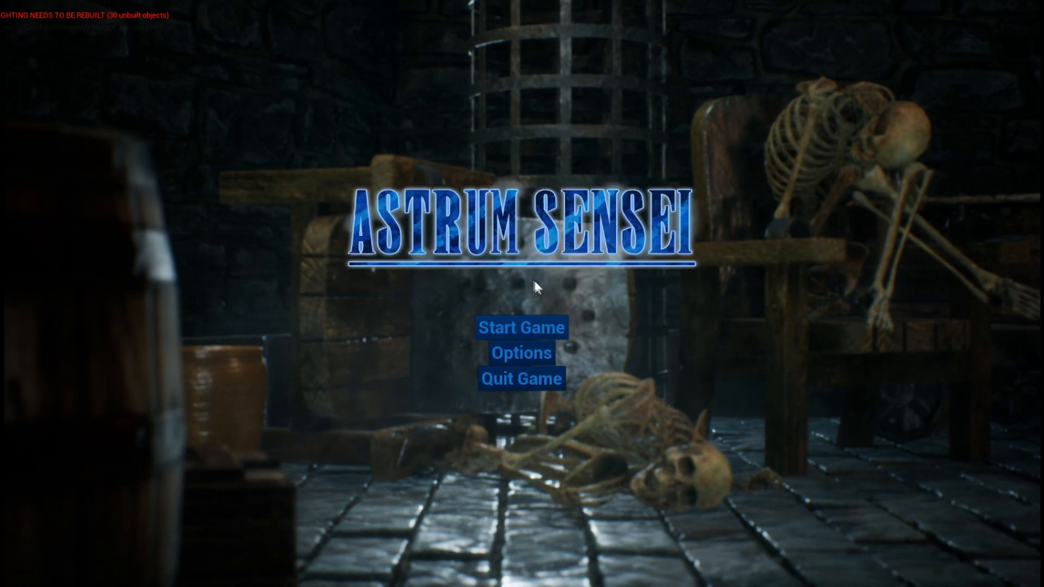